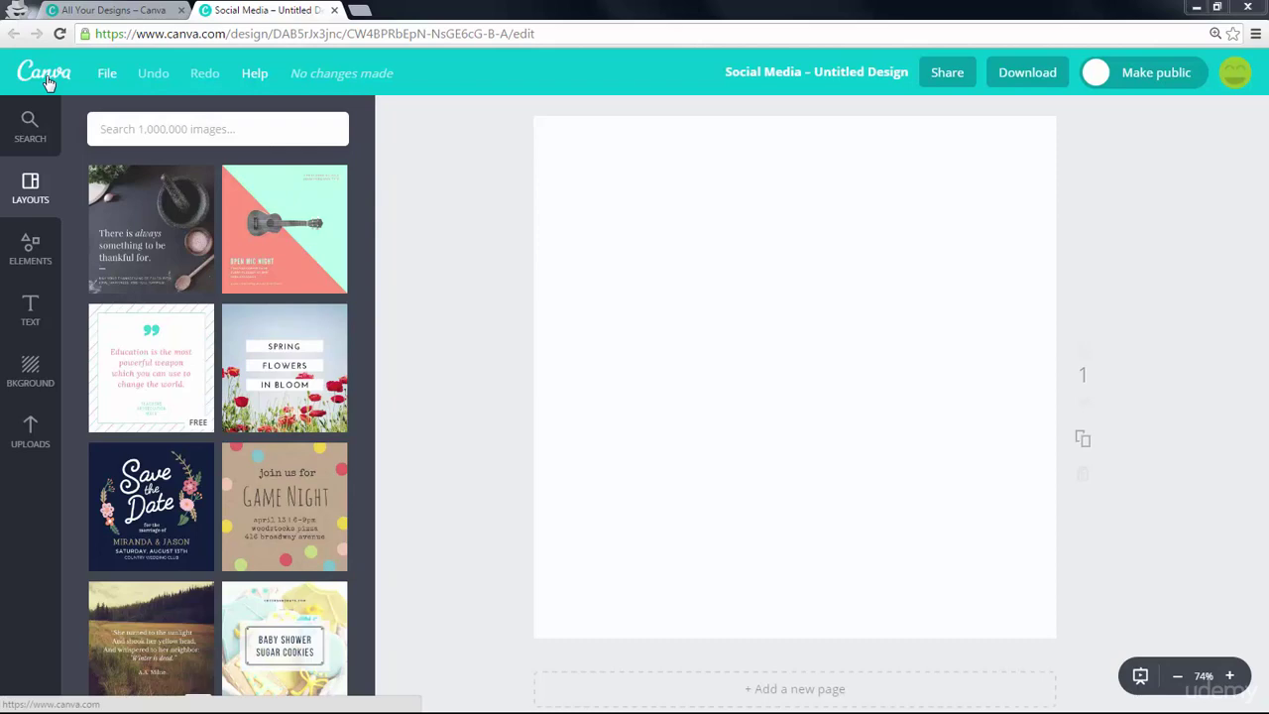
Examine the design's file options and its title field without changing anything.
{"action": "left_click", "coordinate": [106, 77]}
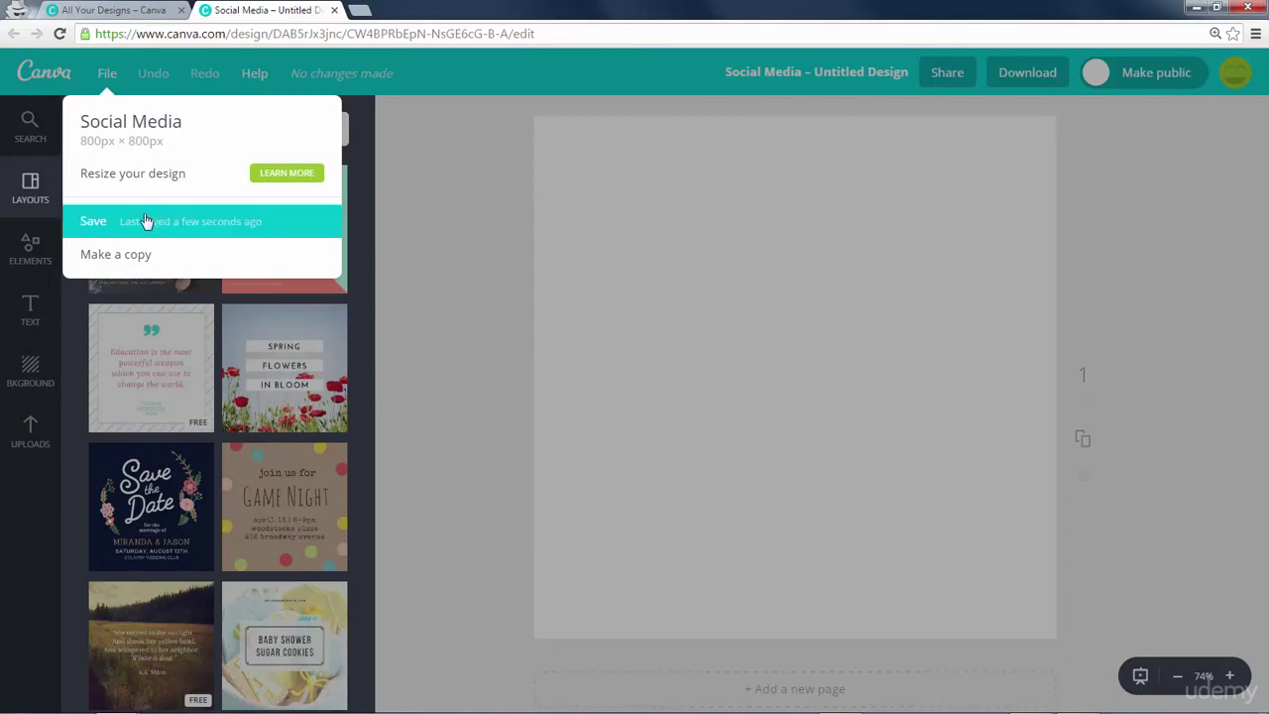
{"action": "left_click", "coordinate": [110, 67]}
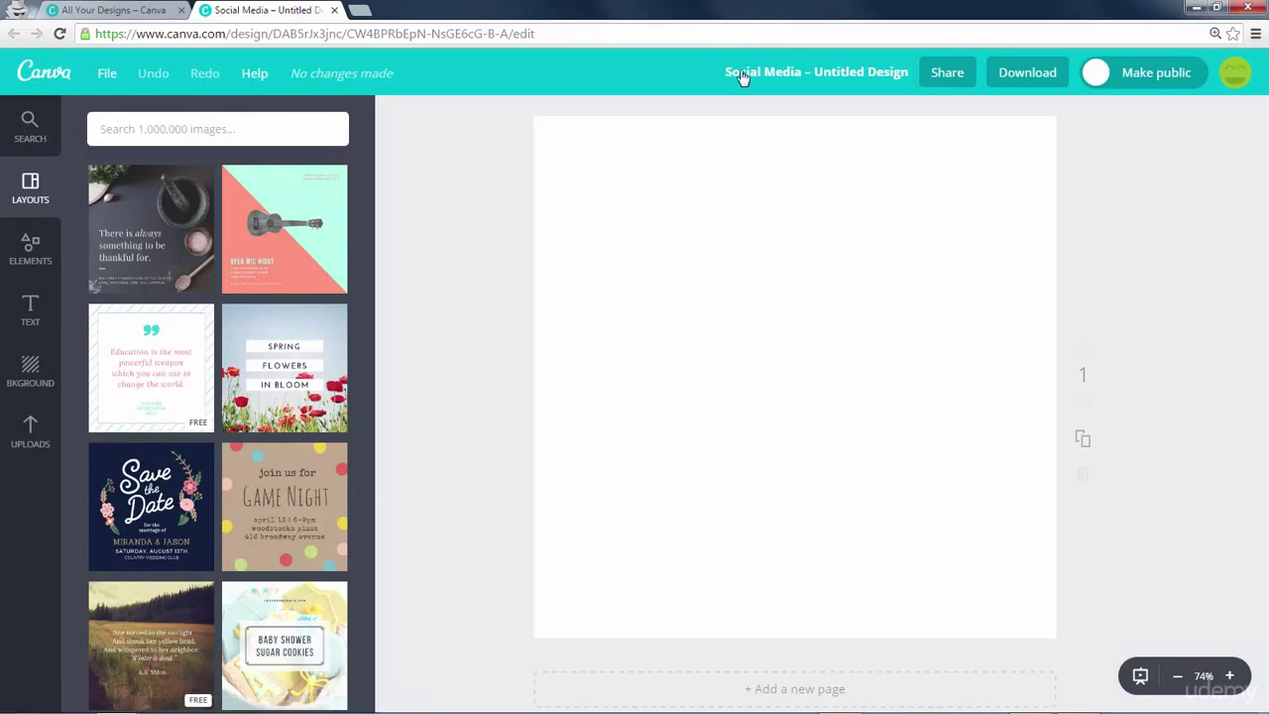
{"action": "left_click", "coordinate": [856, 77]}
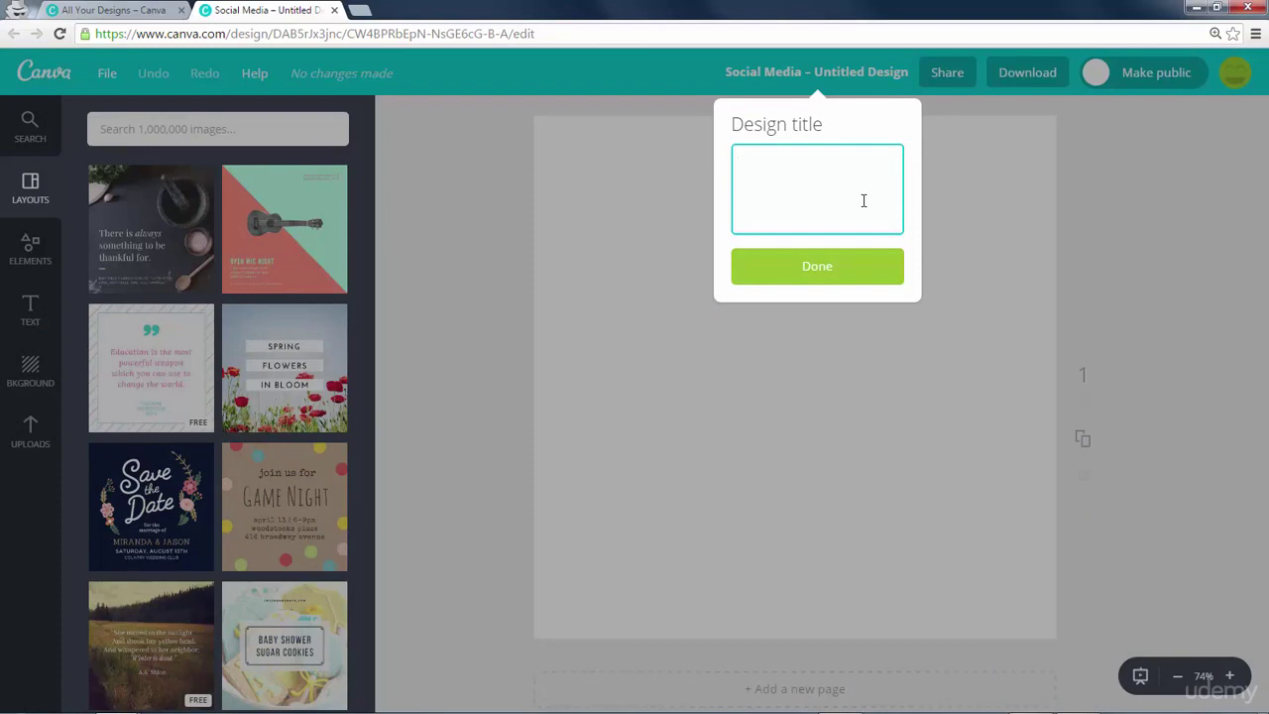
{"action": "left_click", "coordinate": [681, 75]}
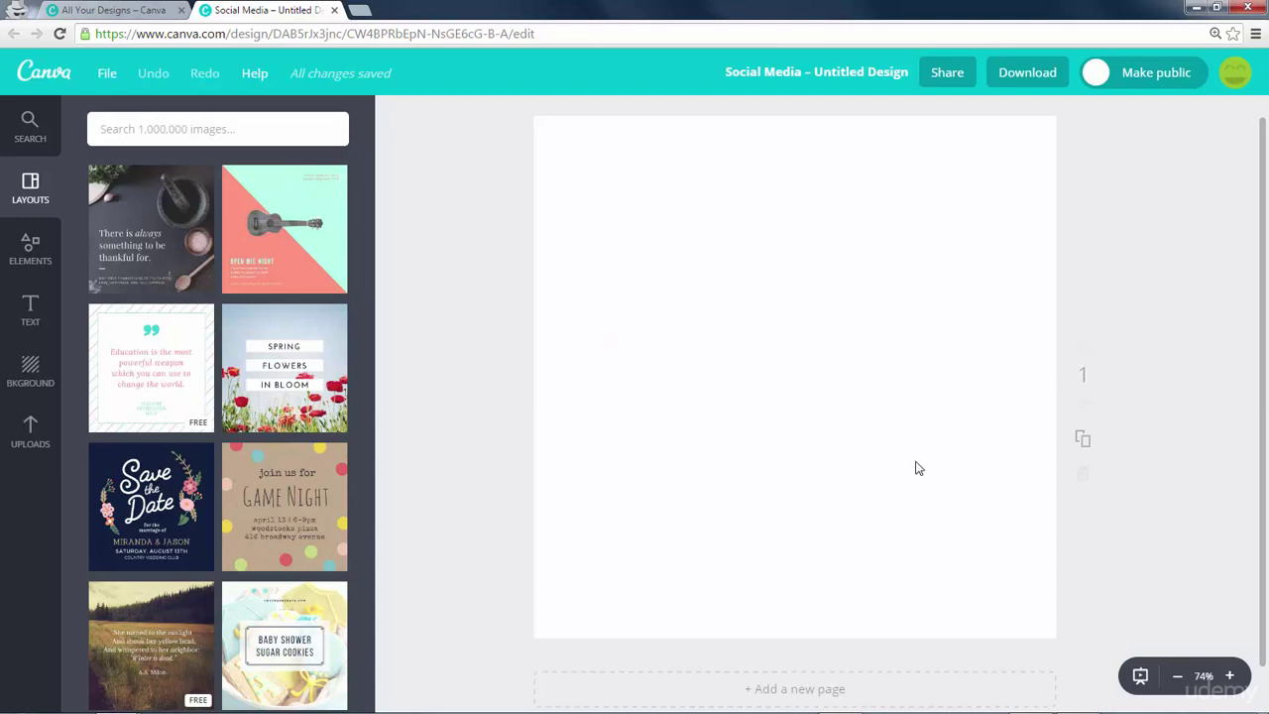
Add a blank second page to the design and delete it.
{"action": "left_click", "coordinate": [815, 694]}
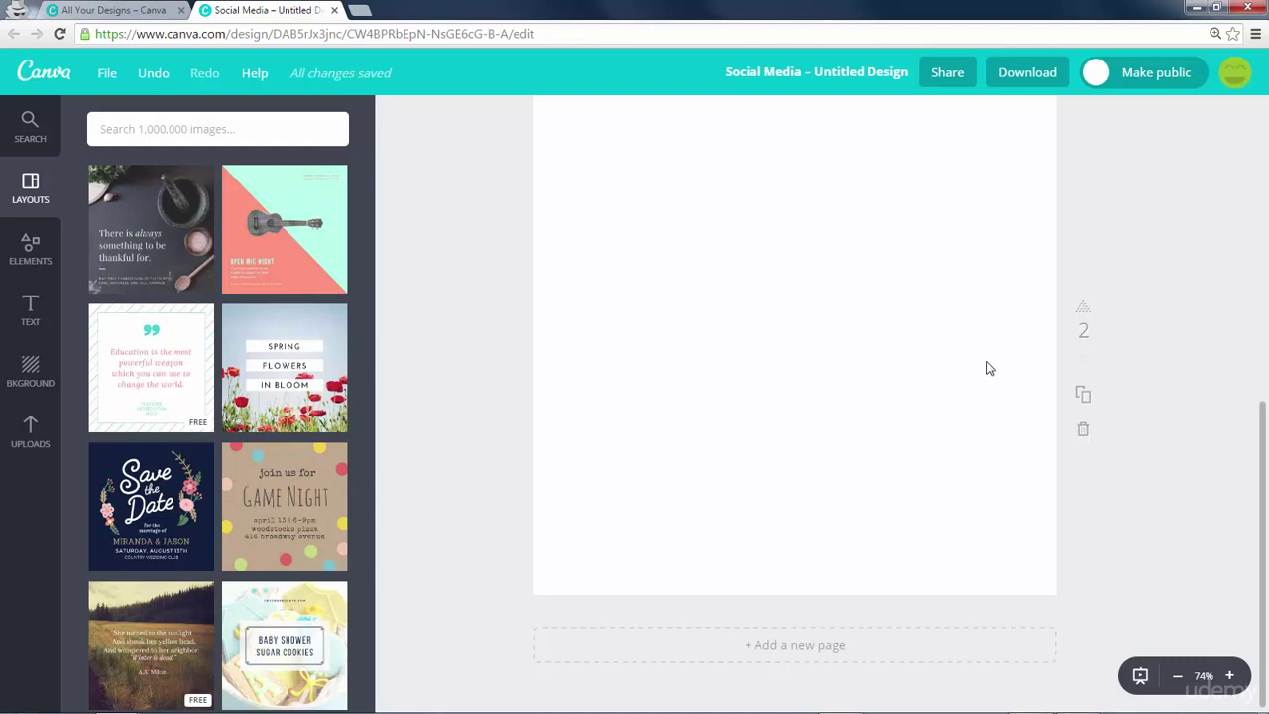
{"action": "left_click", "coordinate": [1084, 436]}
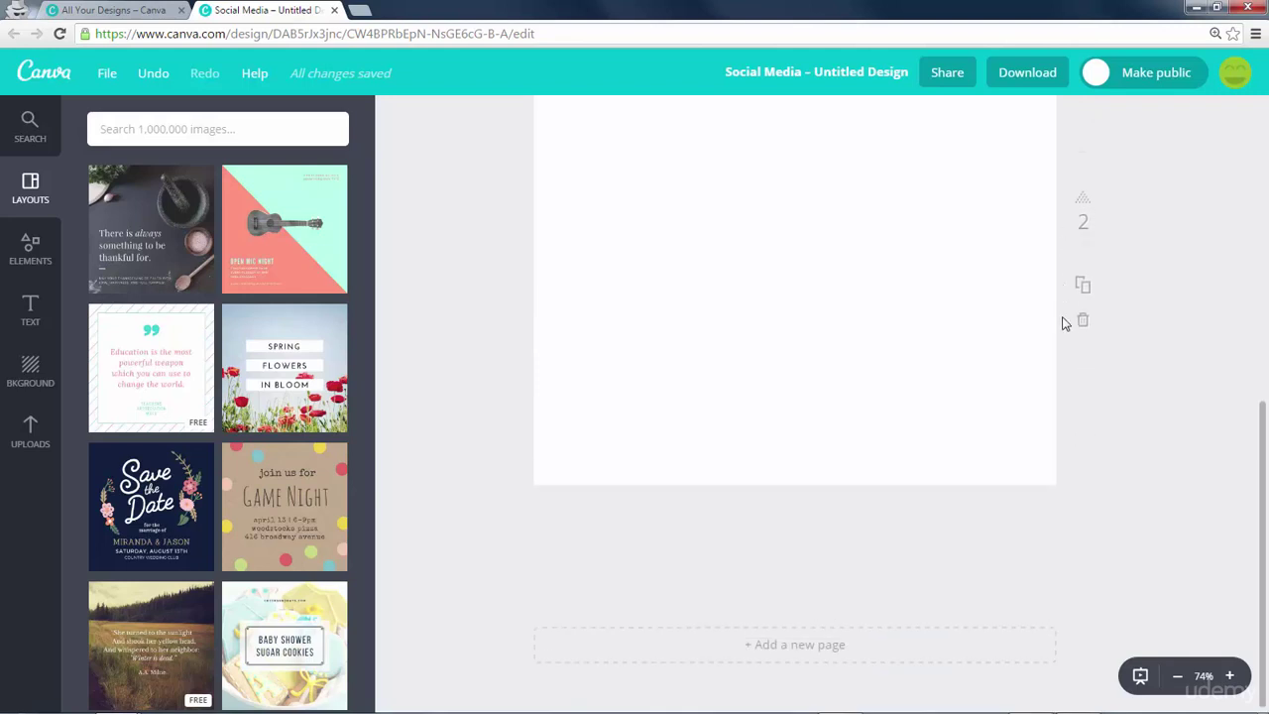
{"action": "left_click", "coordinate": [1082, 432]}
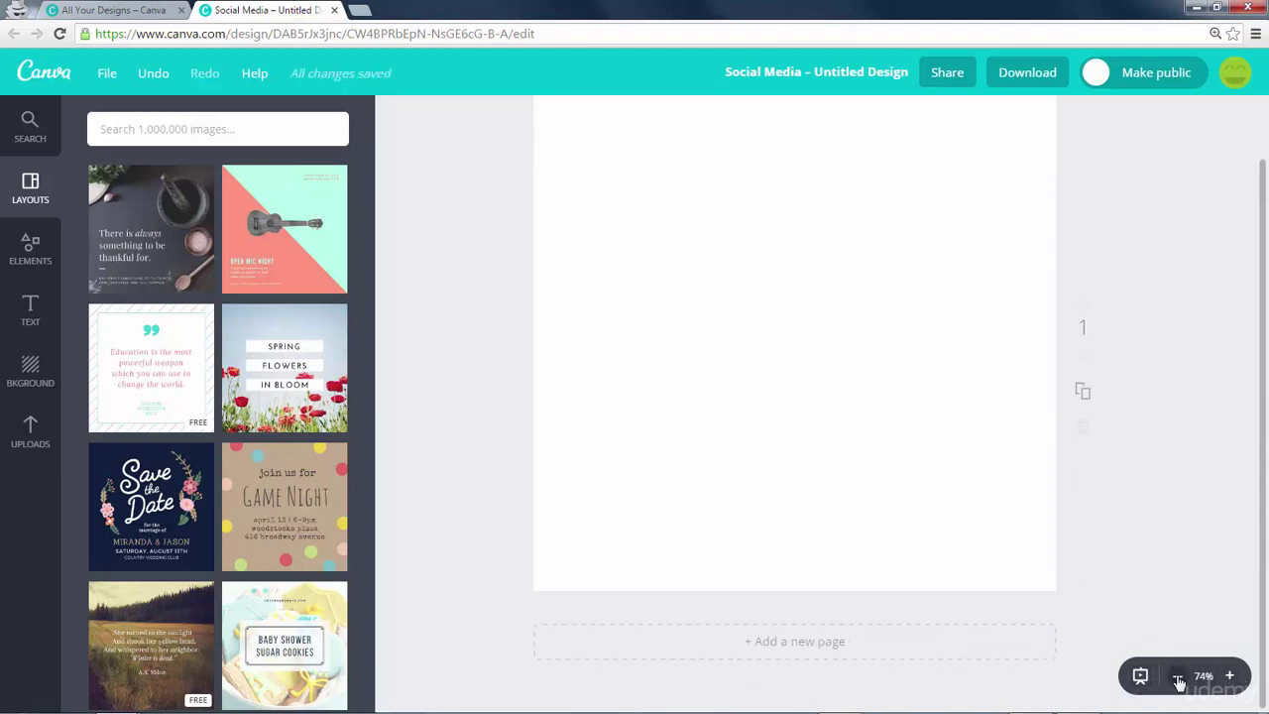
Show the canvas at 50% and view the details of the Kitchen Ingredients Thanksgiving Social Media Post layout.
{"action": "left_click", "coordinate": [1177, 675]}
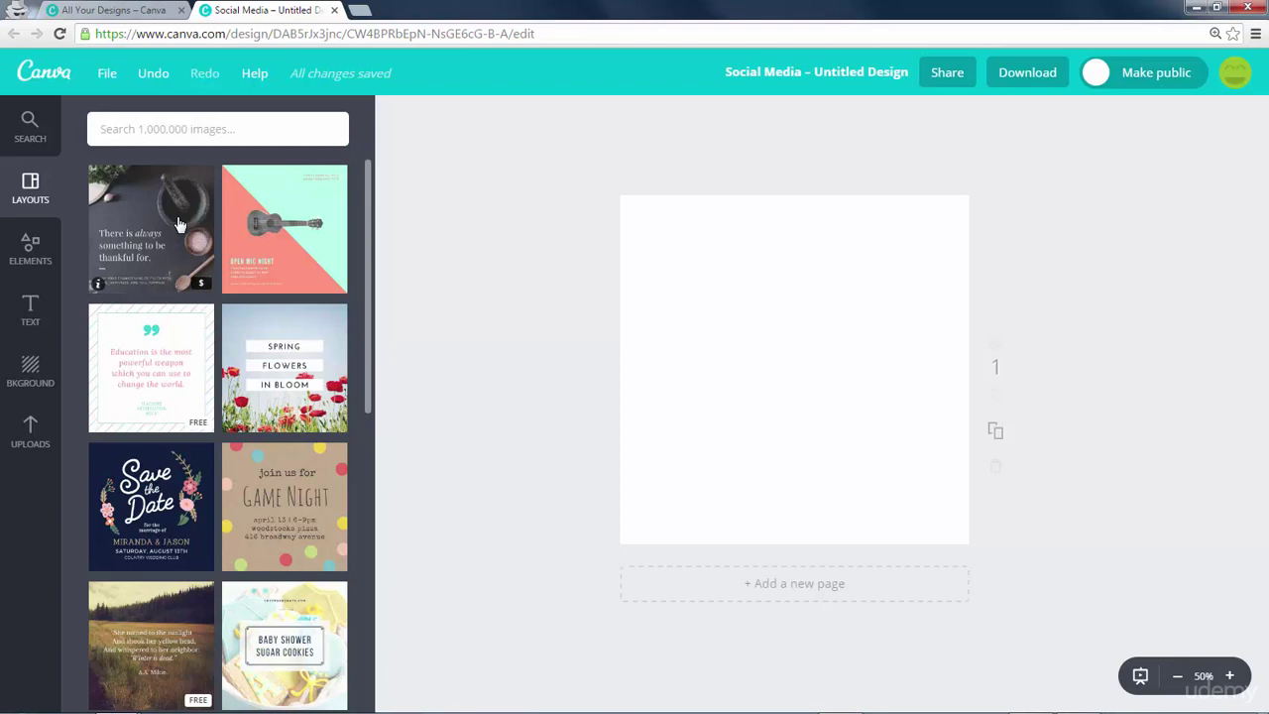
{"action": "left_click", "coordinate": [98, 286]}
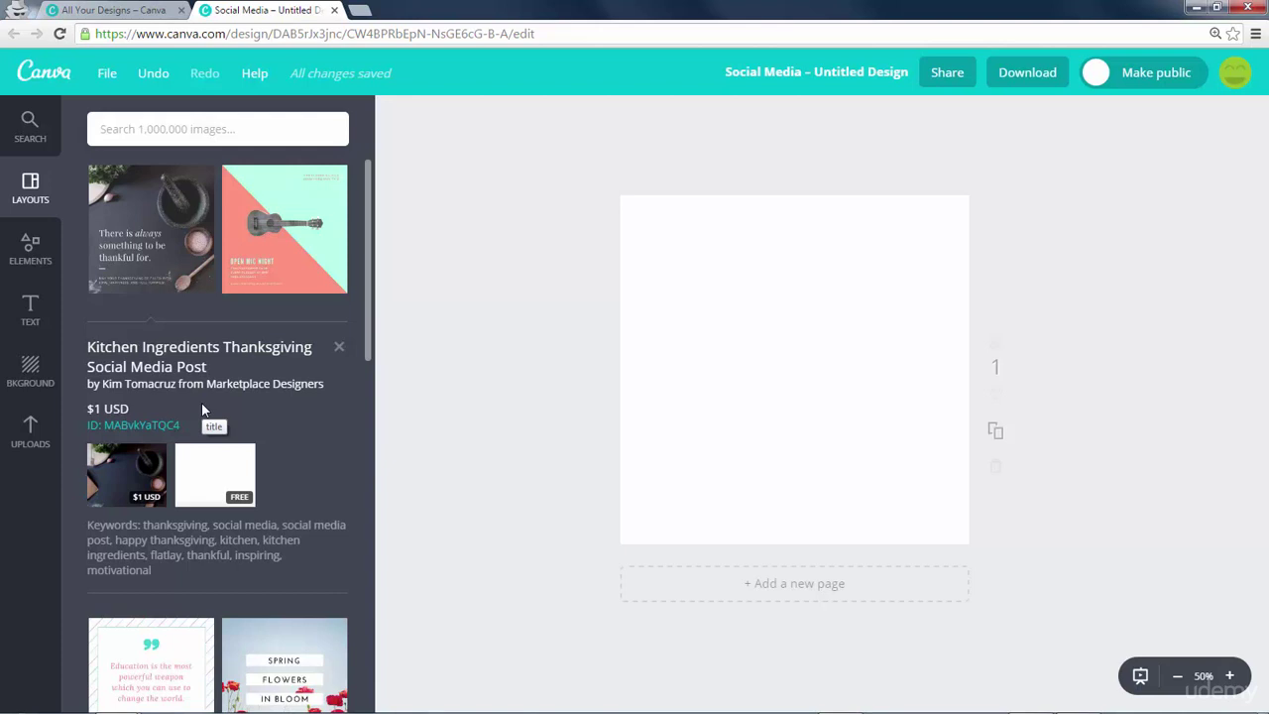
{"action": "left_click", "coordinate": [338, 347]}
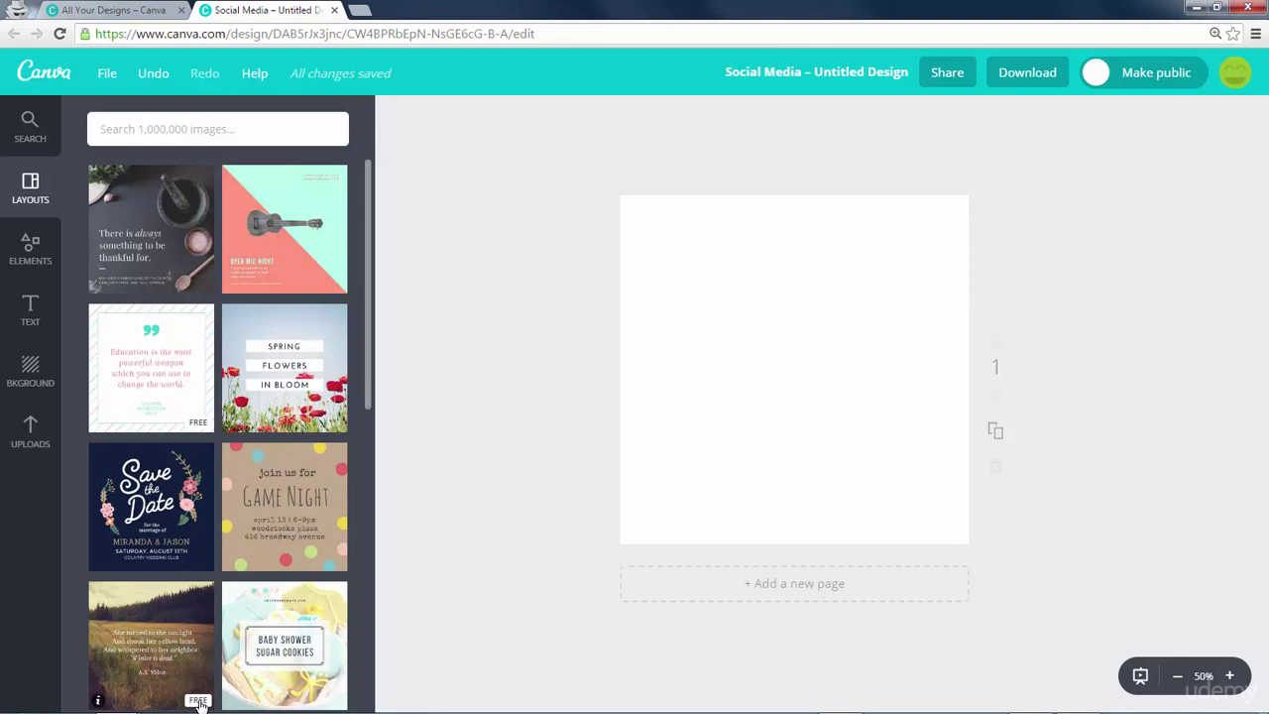
Apply the free A.A. Milne meadow quote layout to the page and recolour its four-line quote black.
{"action": "left_click", "coordinate": [157, 623]}
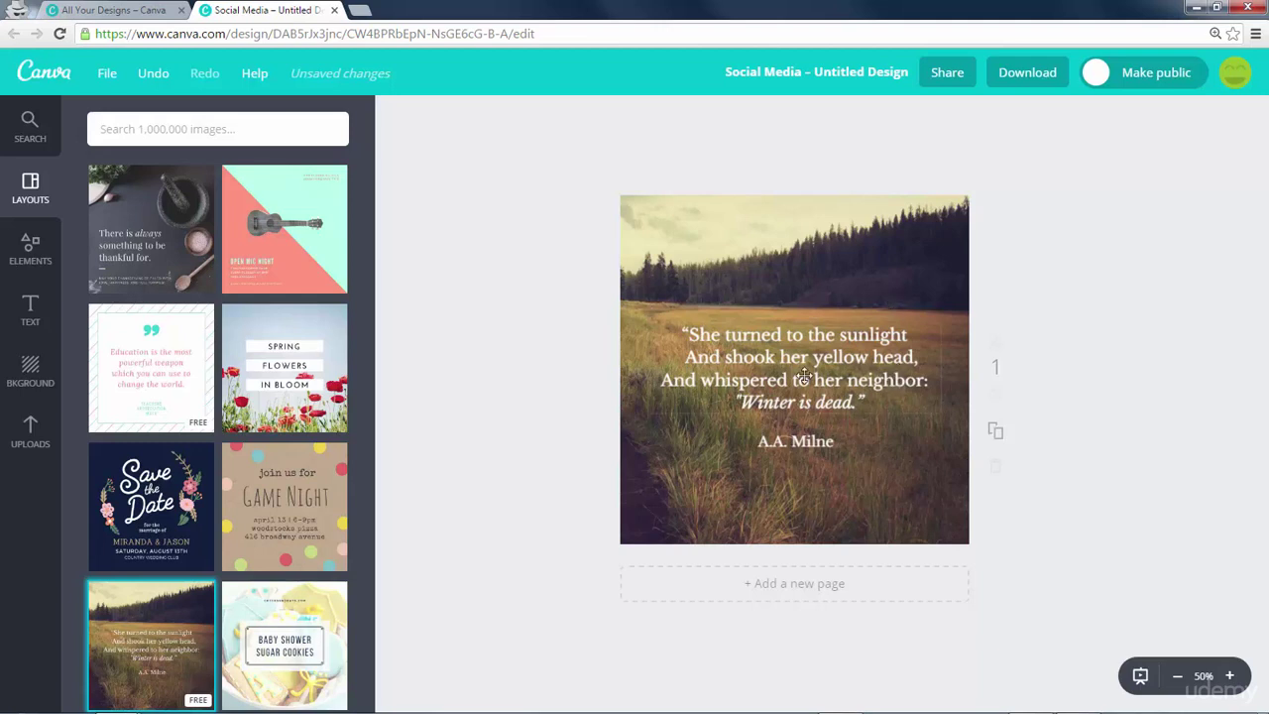
{"action": "left_click", "coordinate": [771, 362]}
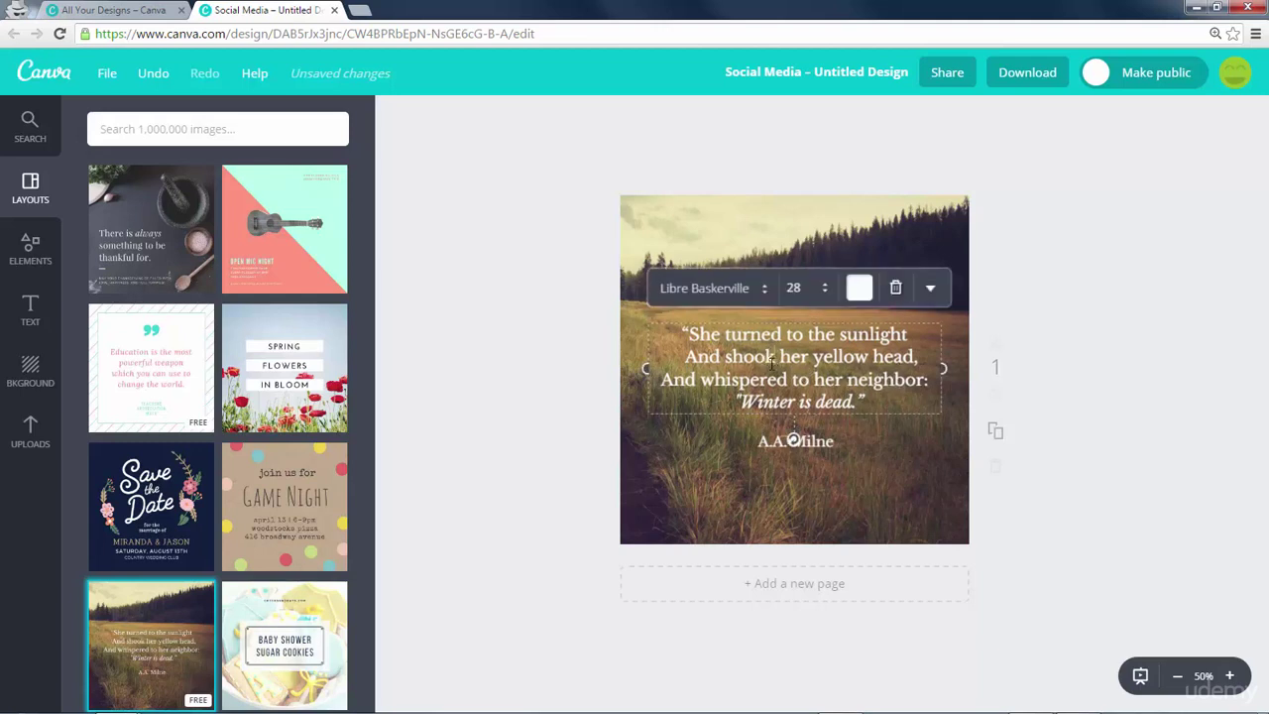
{"action": "triple_click", "coordinate": [771, 362]}
{"action": "left_click", "coordinate": [764, 396]}
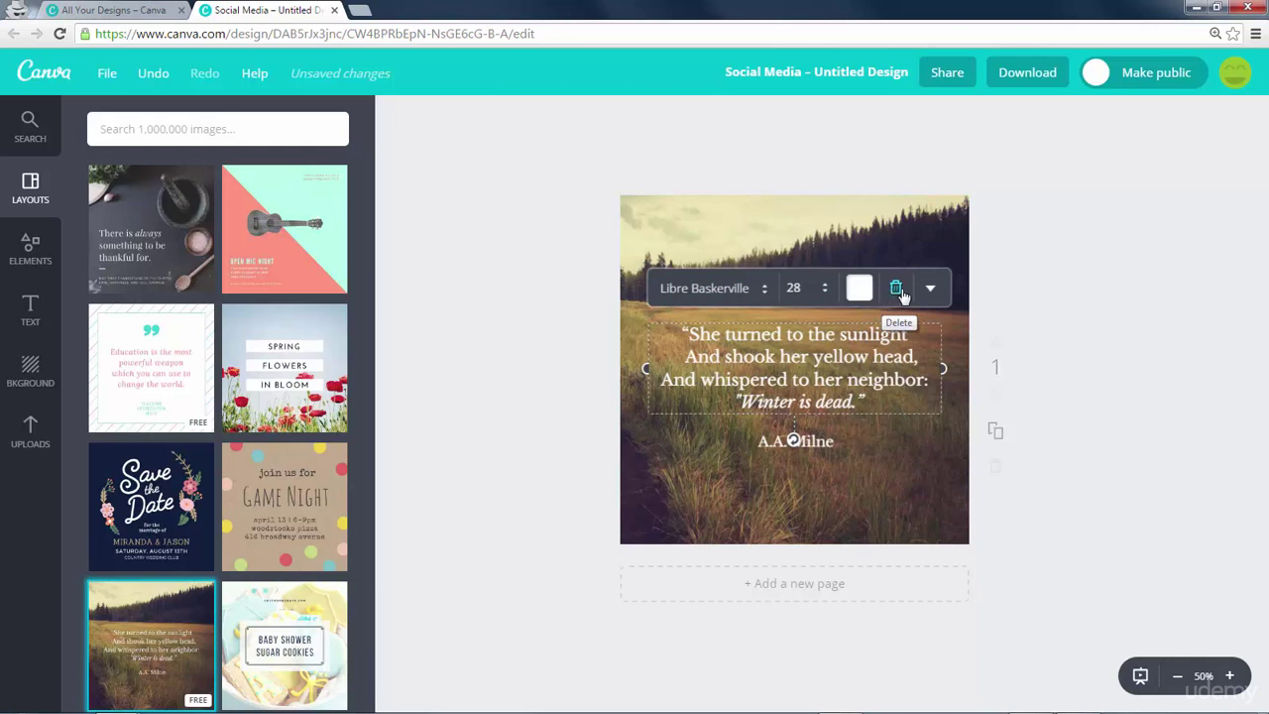
{"action": "left_click", "coordinate": [931, 291]}
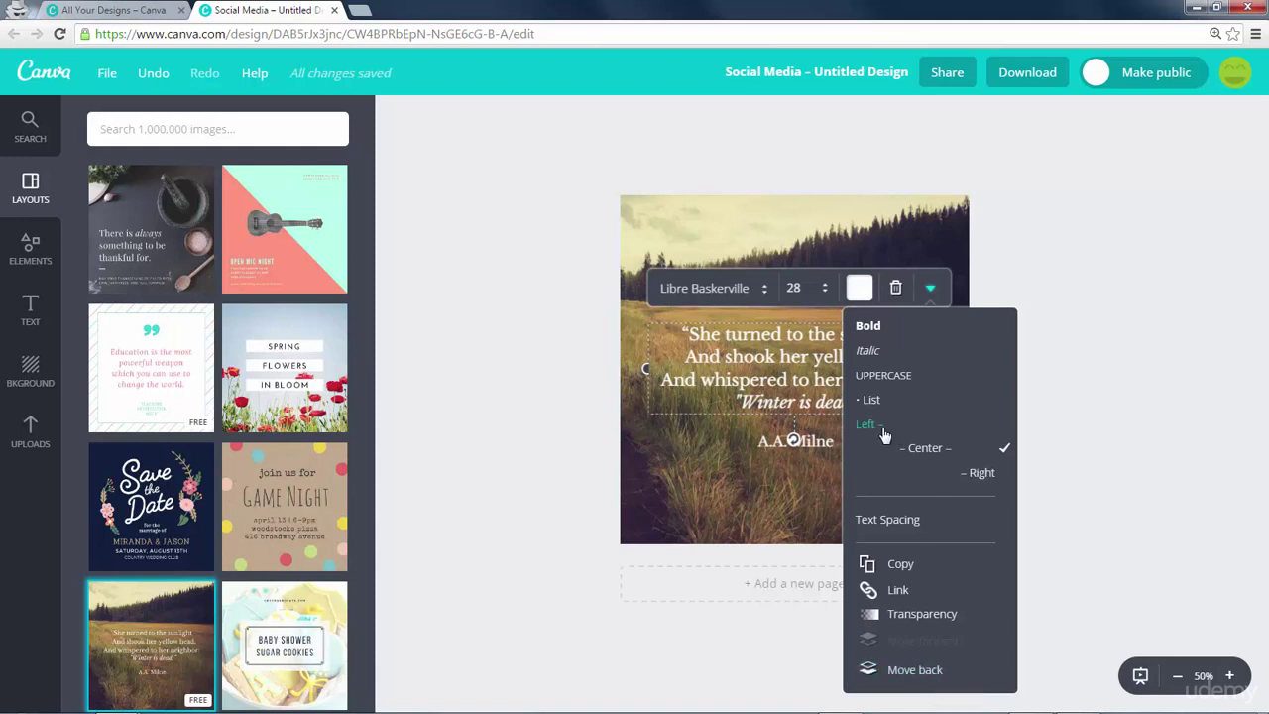
{"action": "left_click", "coordinate": [765, 365]}
Select the meadow background photo and examine its link, transparency and flip options.
{"action": "left_click", "coordinate": [724, 236]}
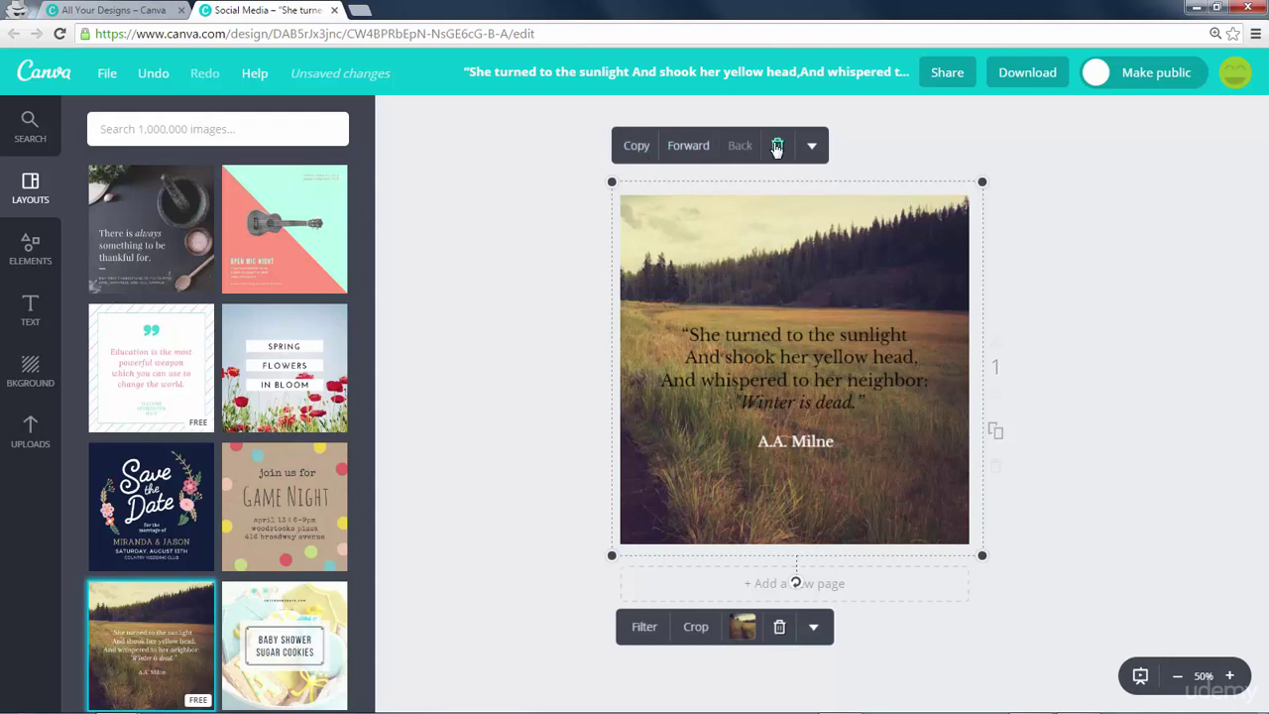
{"action": "left_click", "coordinate": [814, 146]}
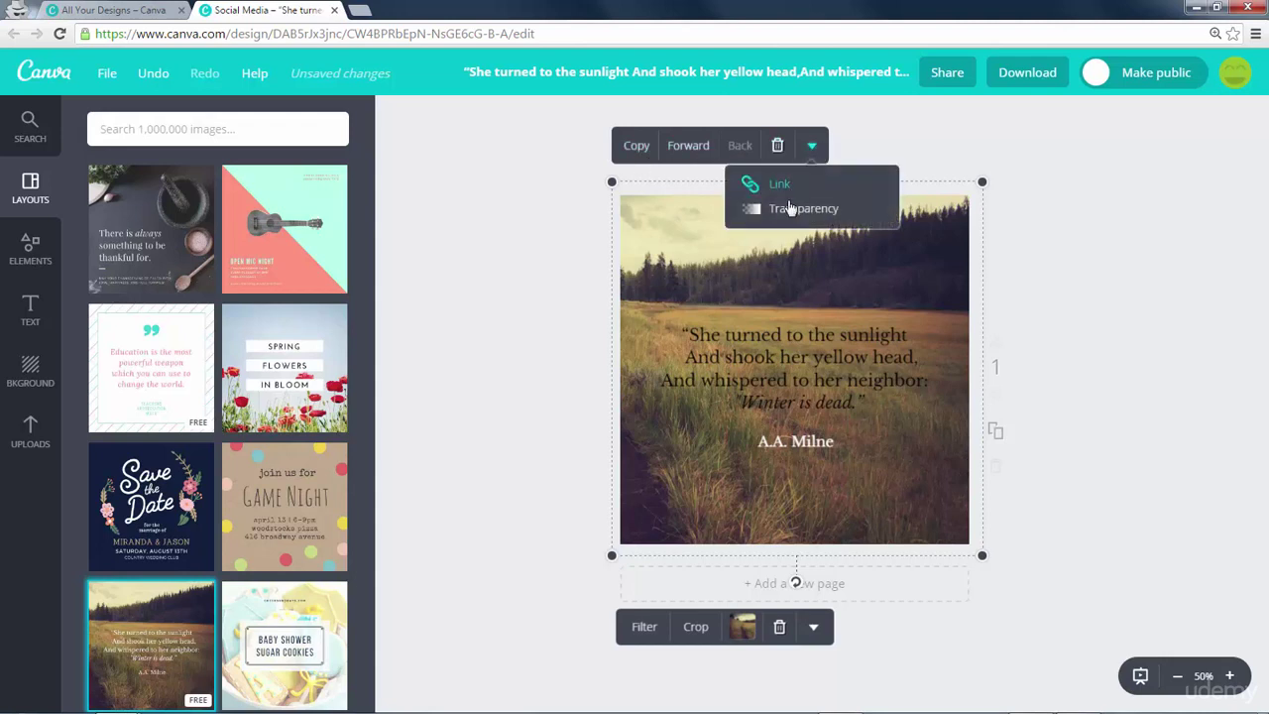
{"action": "left_click", "coordinate": [813, 148]}
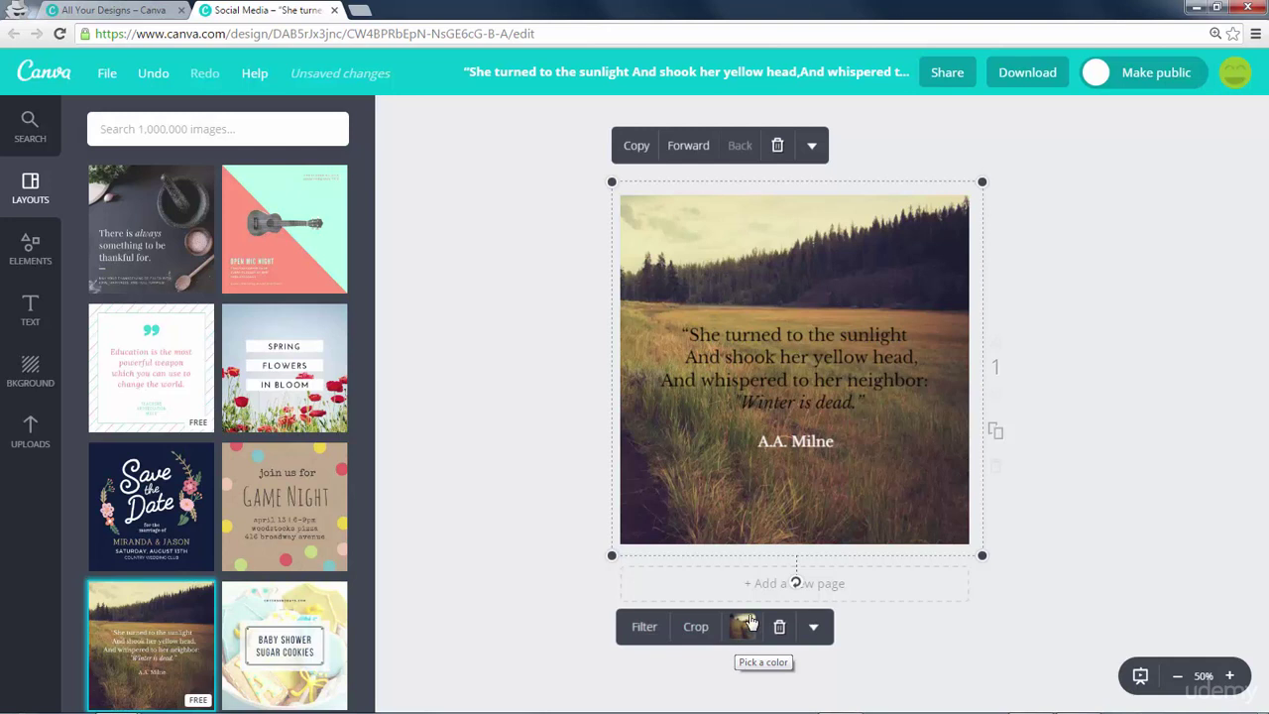
{"action": "left_click", "coordinate": [815, 631]}
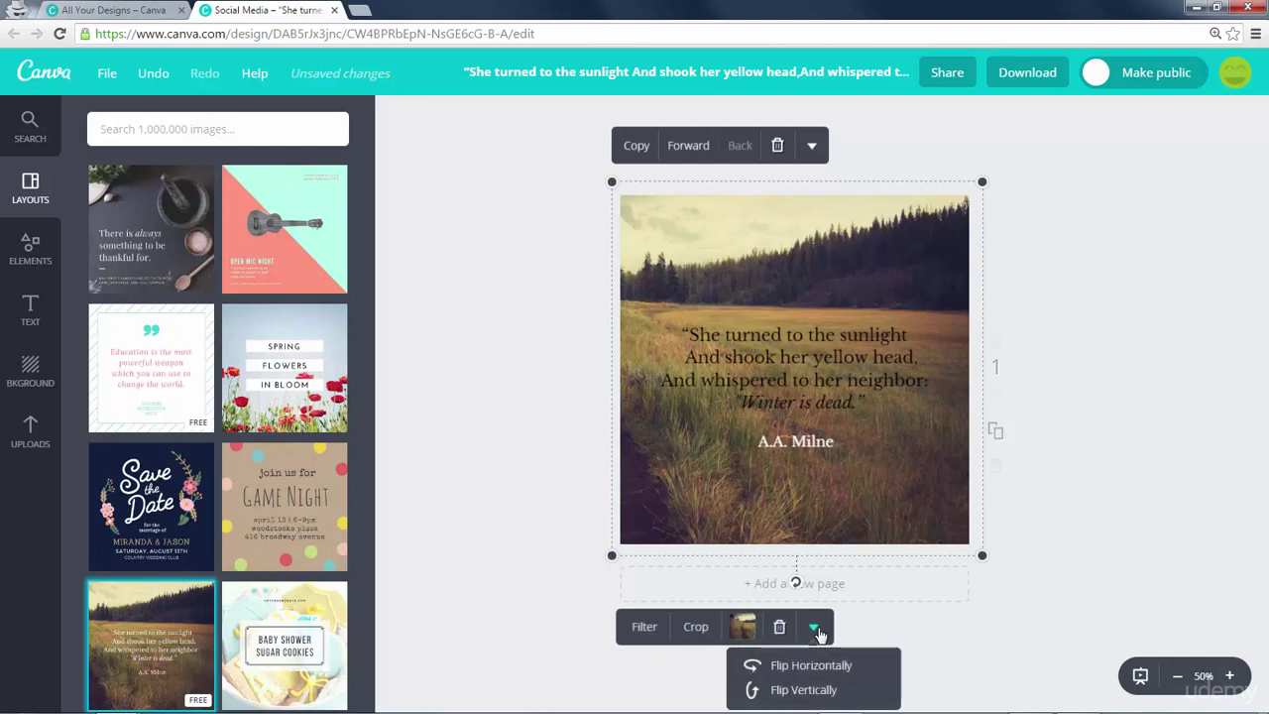
{"action": "left_click", "coordinate": [815, 630]}
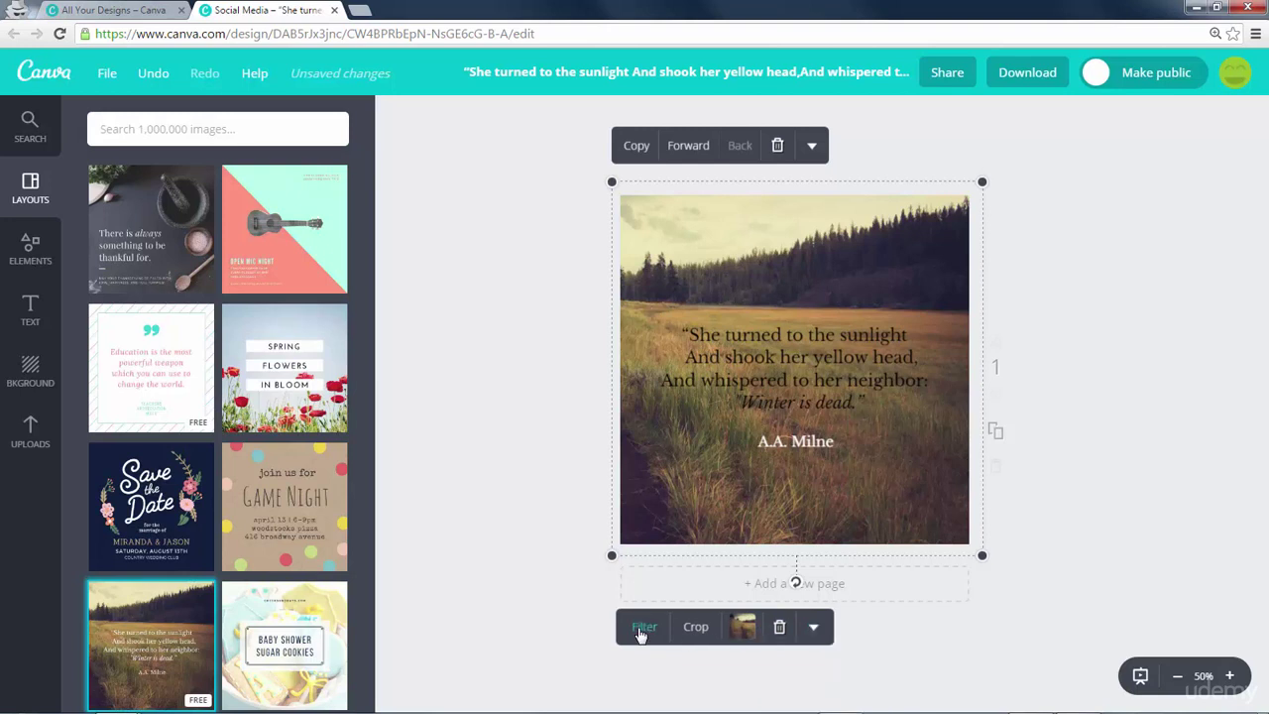
Try the Cali, Drama, Edge and Epic filters on the meadow background photo.
{"action": "left_click", "coordinate": [642, 628]}
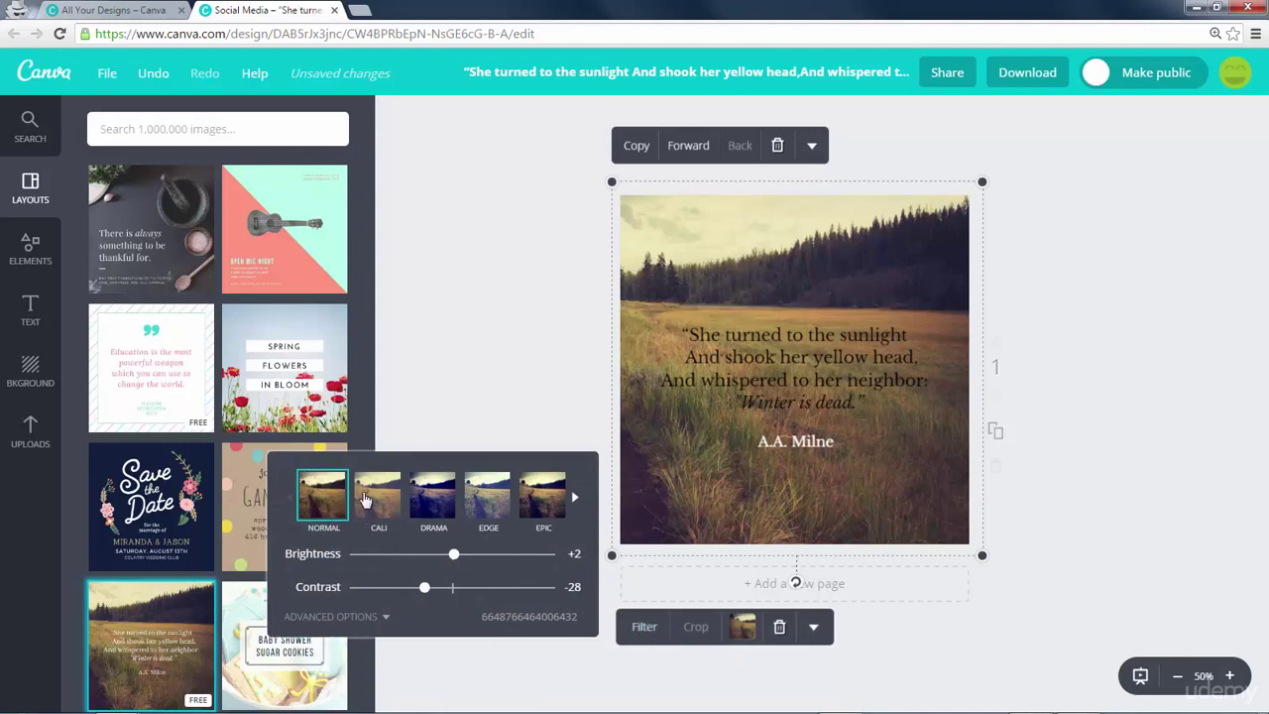
{"action": "left_click", "coordinate": [370, 502]}
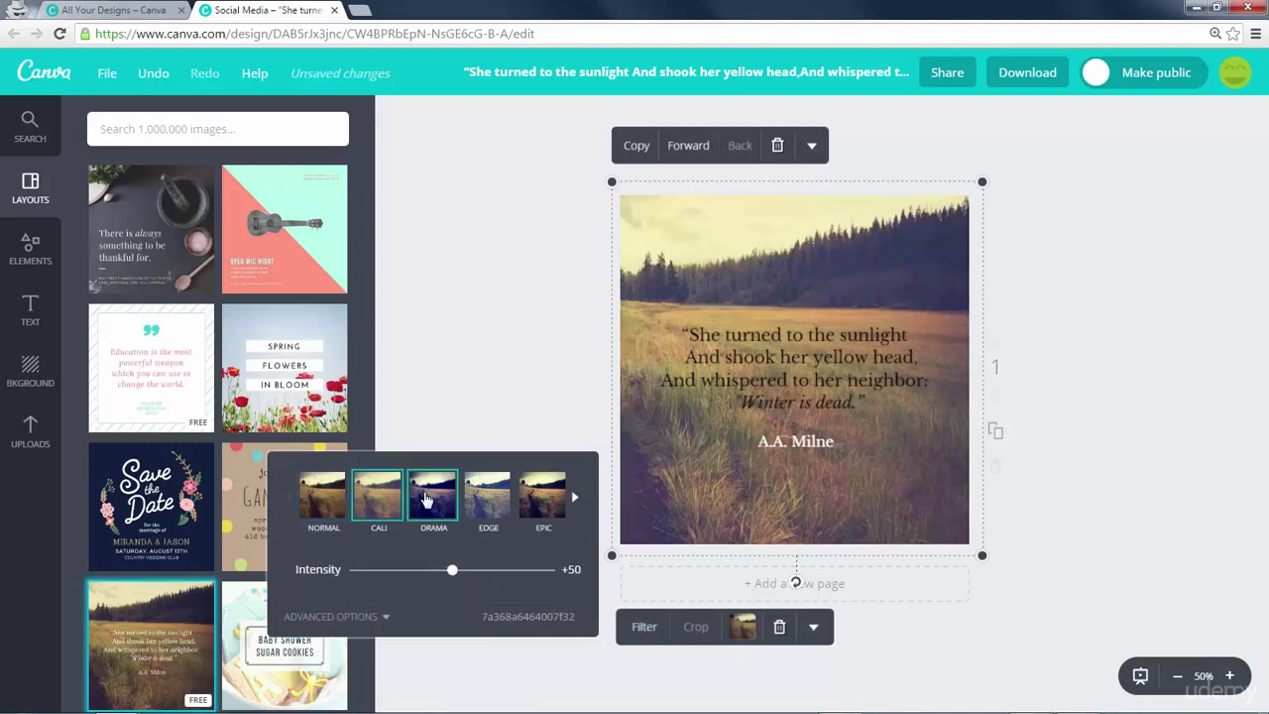
{"action": "left_click", "coordinate": [433, 501]}
{"action": "left_click", "coordinate": [489, 503]}
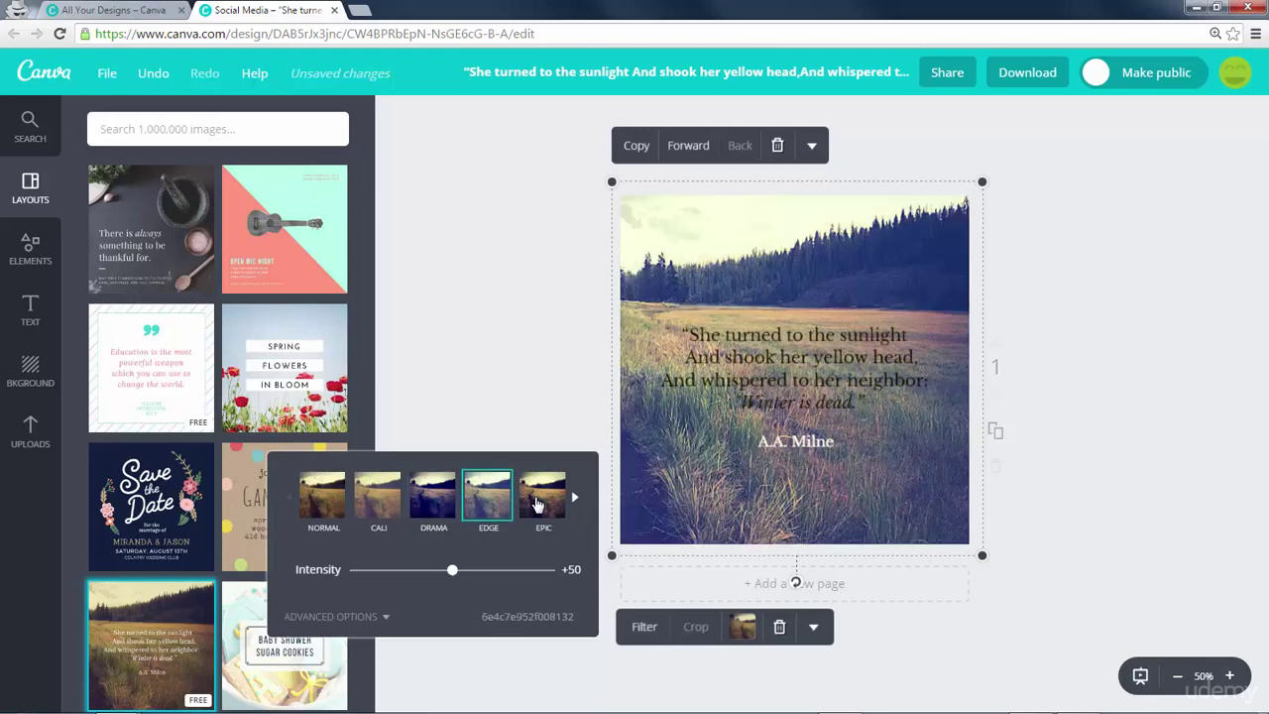
{"action": "left_click", "coordinate": [563, 504]}
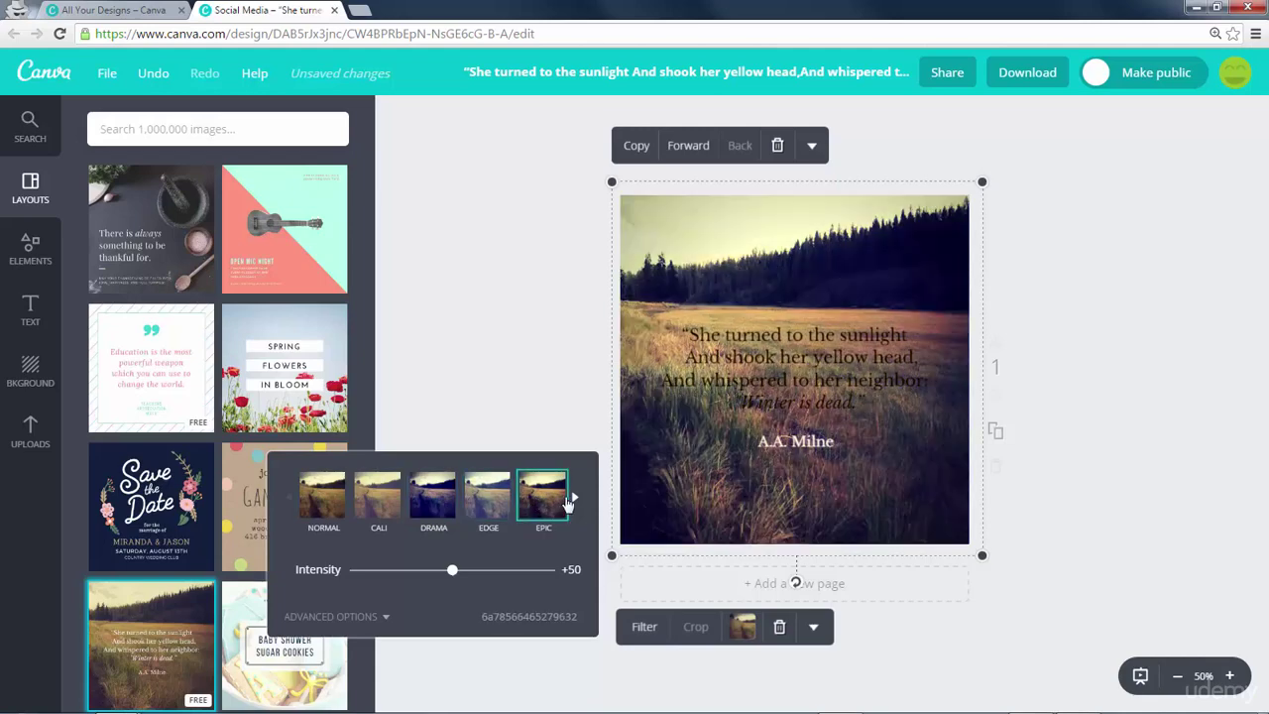
Apply the Normal filter to the background photo and view its advanced adjustment options.
{"action": "left_click", "coordinate": [335, 490]}
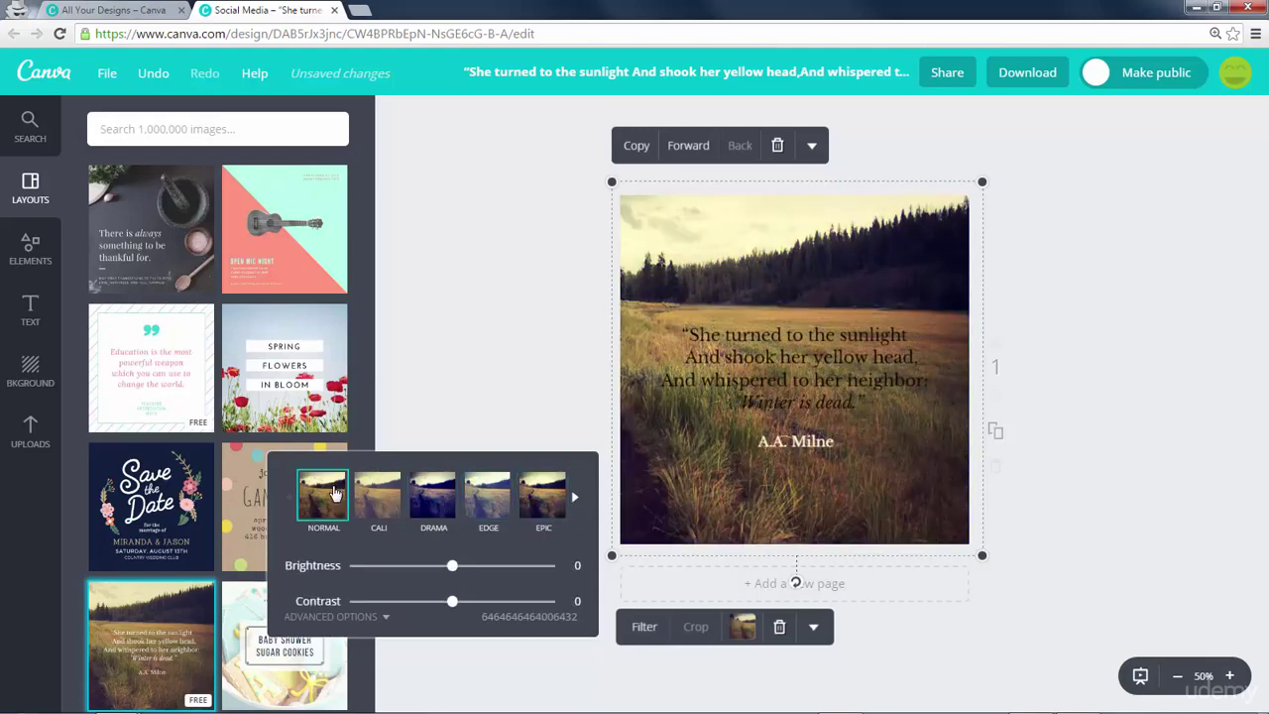
{"action": "left_click", "coordinate": [335, 616]}
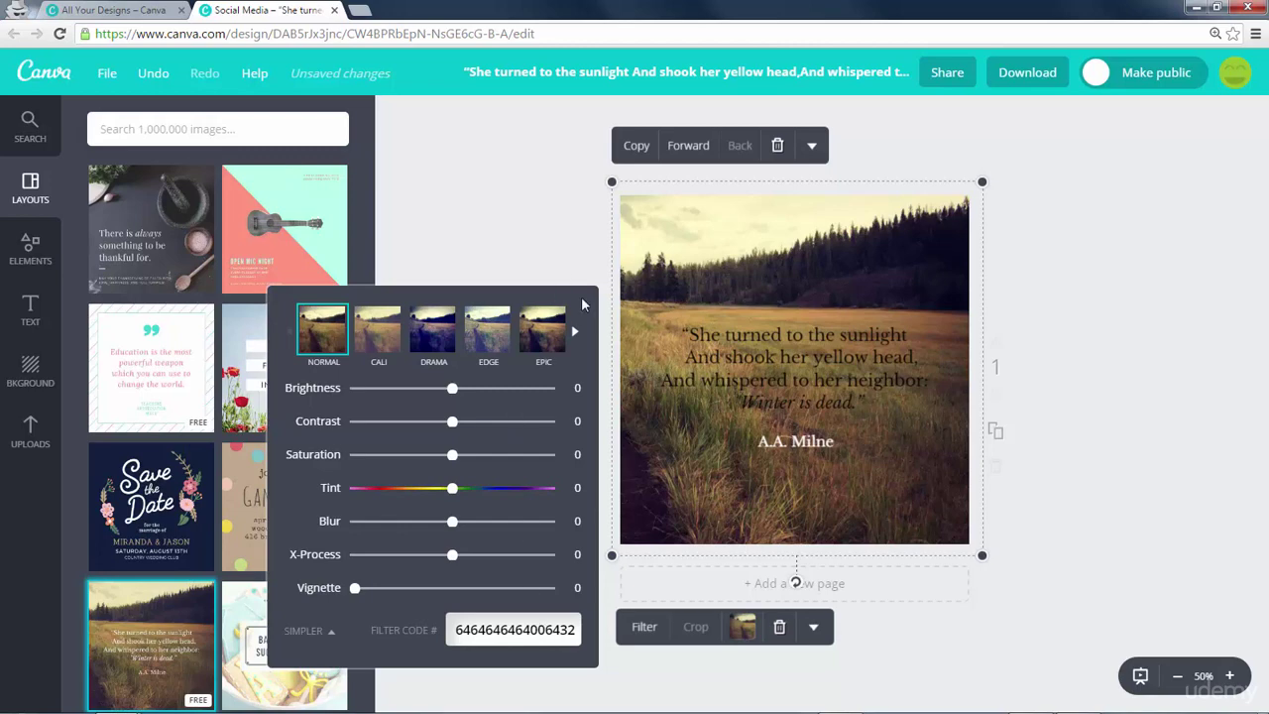
{"action": "left_click", "coordinate": [543, 212]}
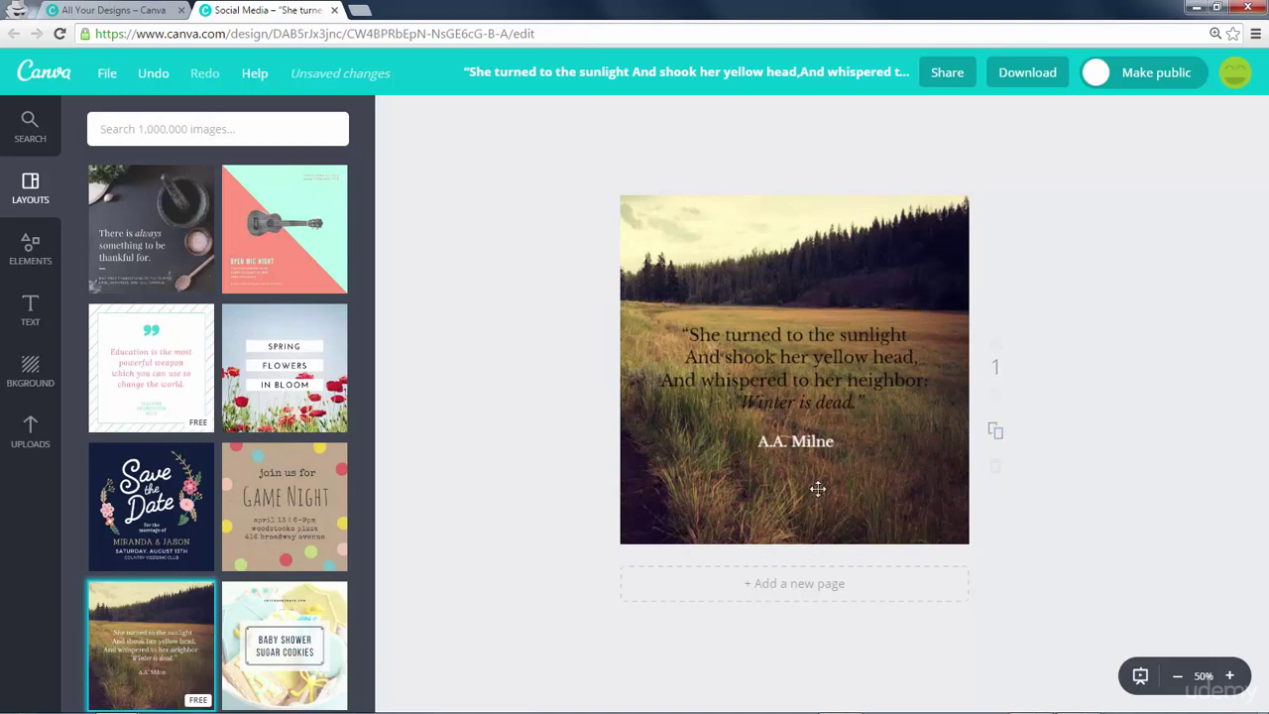
Duplicate the quote page and delete the copy.
{"action": "left_click", "coordinate": [995, 430]}
{"action": "scroll", "coordinate": [1054, 385], "scroll_direction": "down", "scroll_amount": 2}
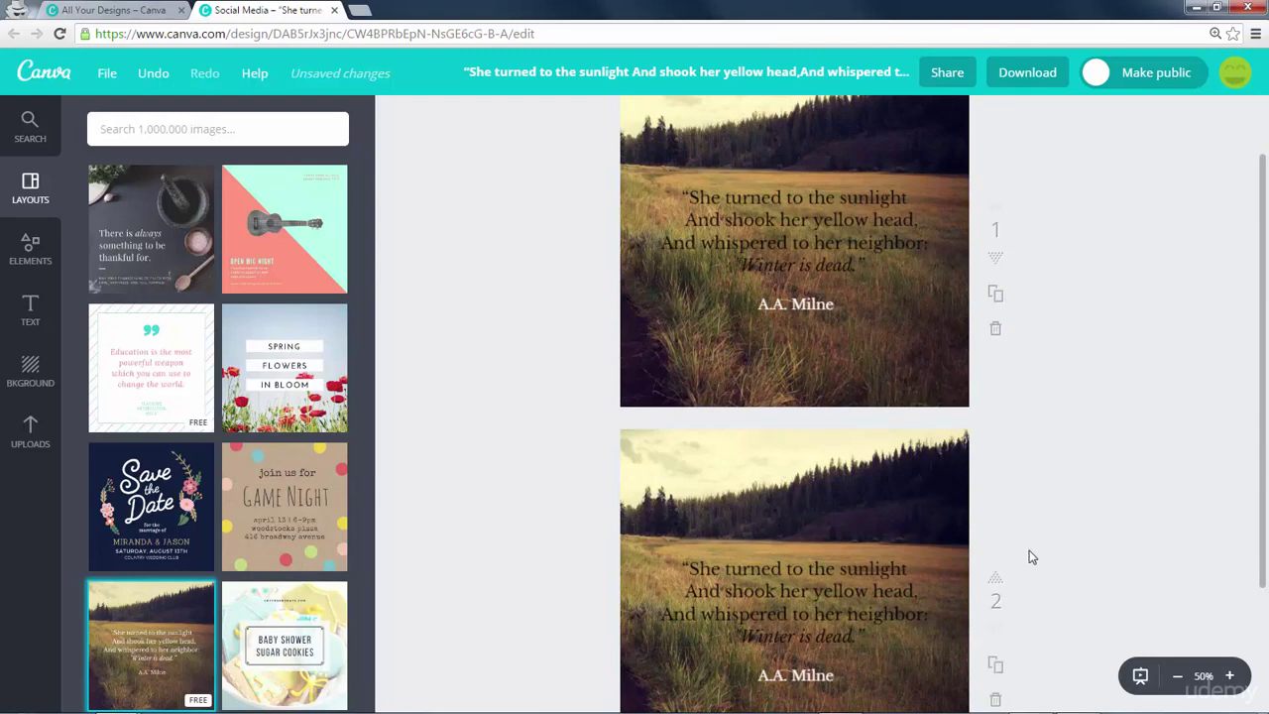
{"action": "left_click", "coordinate": [996, 700]}
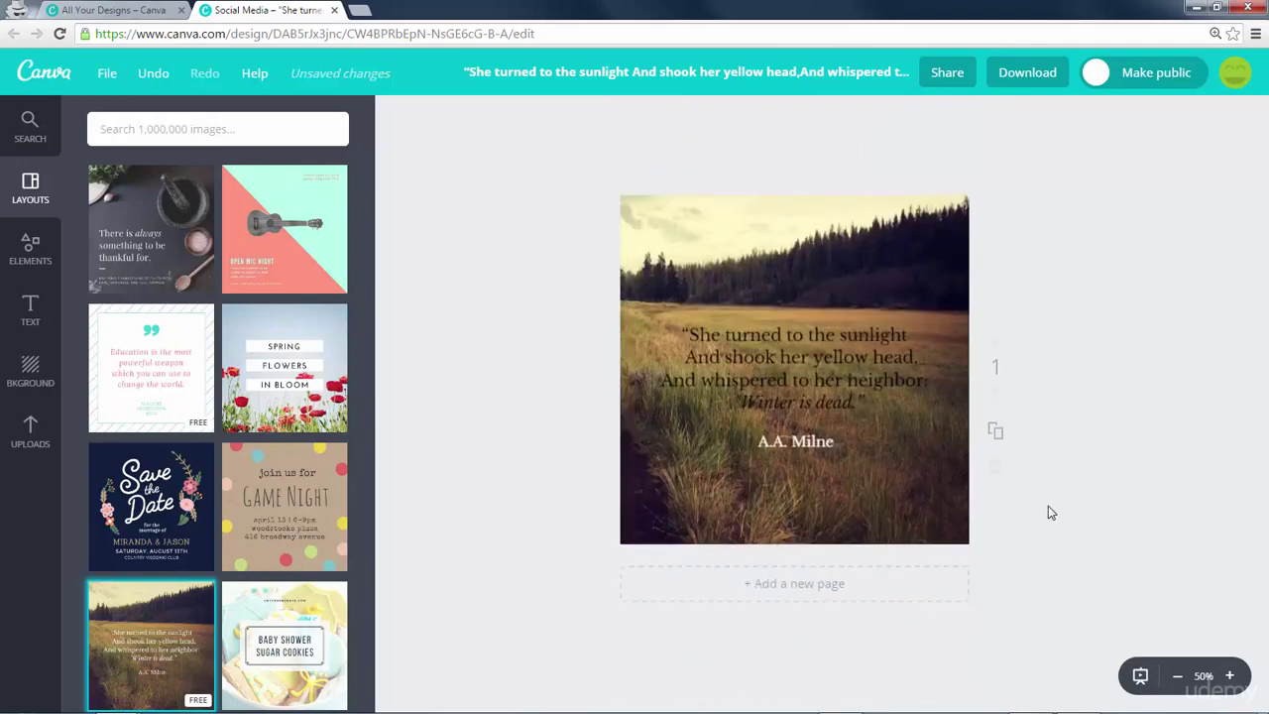
Browse further down the collection of free and paid social media layouts.
{"action": "scroll", "coordinate": [285, 287], "scroll_direction": "down", "scroll_amount": 6}
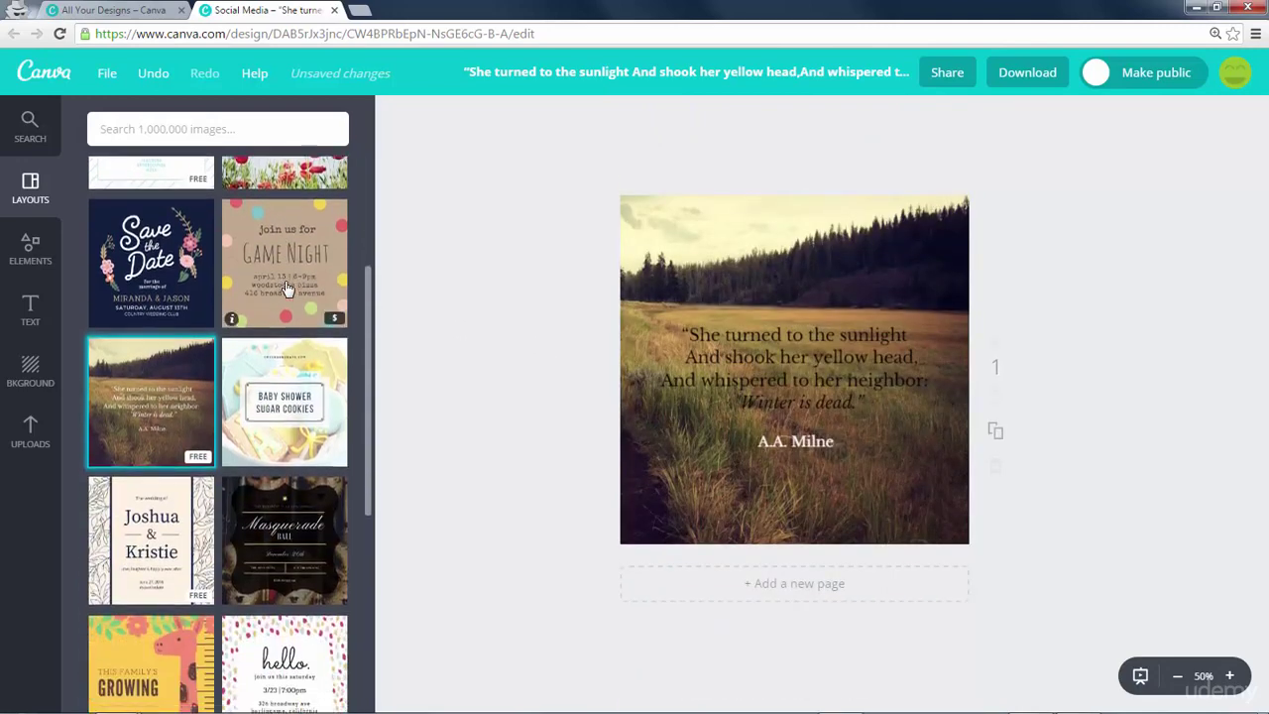
{"action": "scroll", "coordinate": [286, 287], "scroll_direction": "down", "scroll_amount": 8}
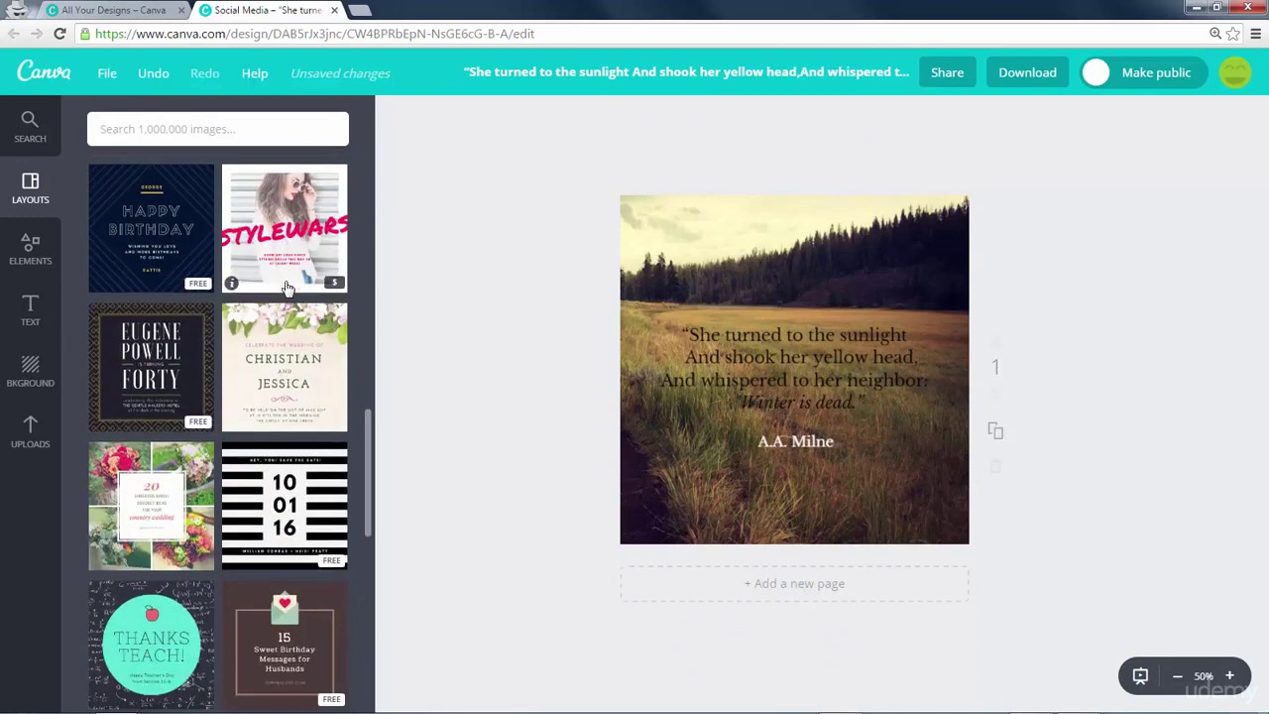
{"action": "scroll", "coordinate": [285, 287], "scroll_direction": "down", "scroll_amount": 6}
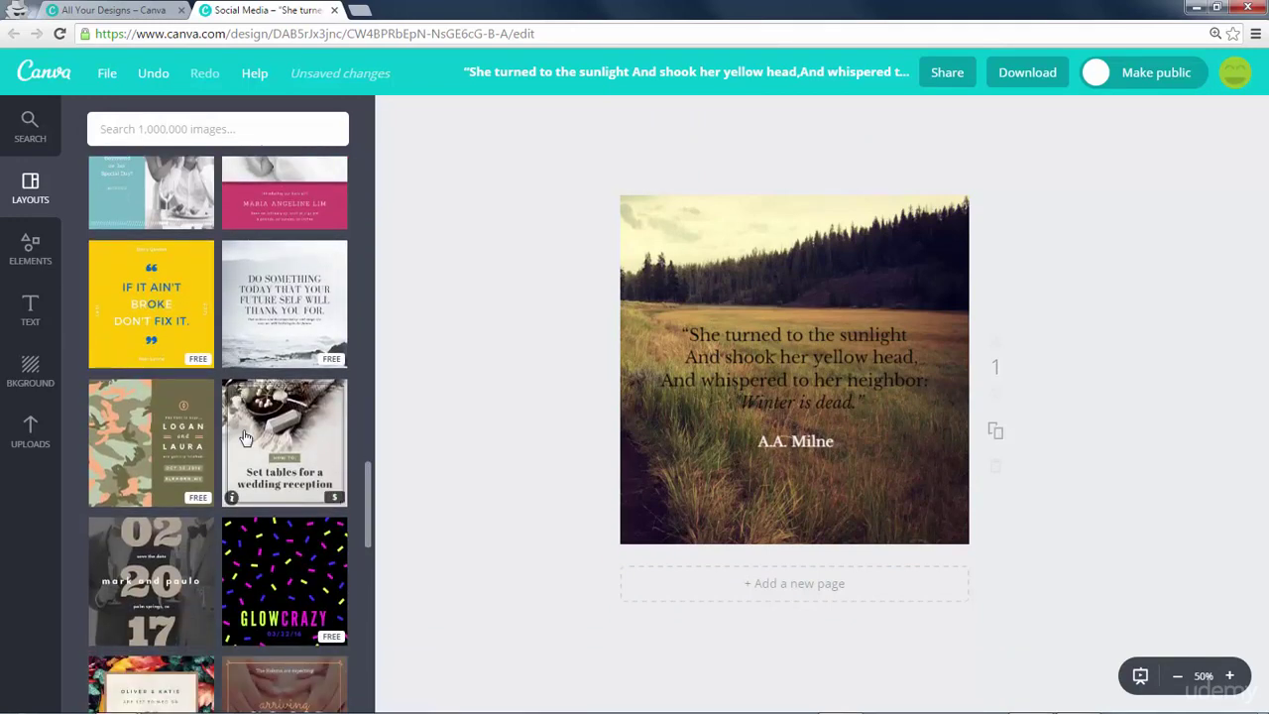
{"action": "scroll", "coordinate": [244, 437], "scroll_direction": "down", "scroll_amount": 8}
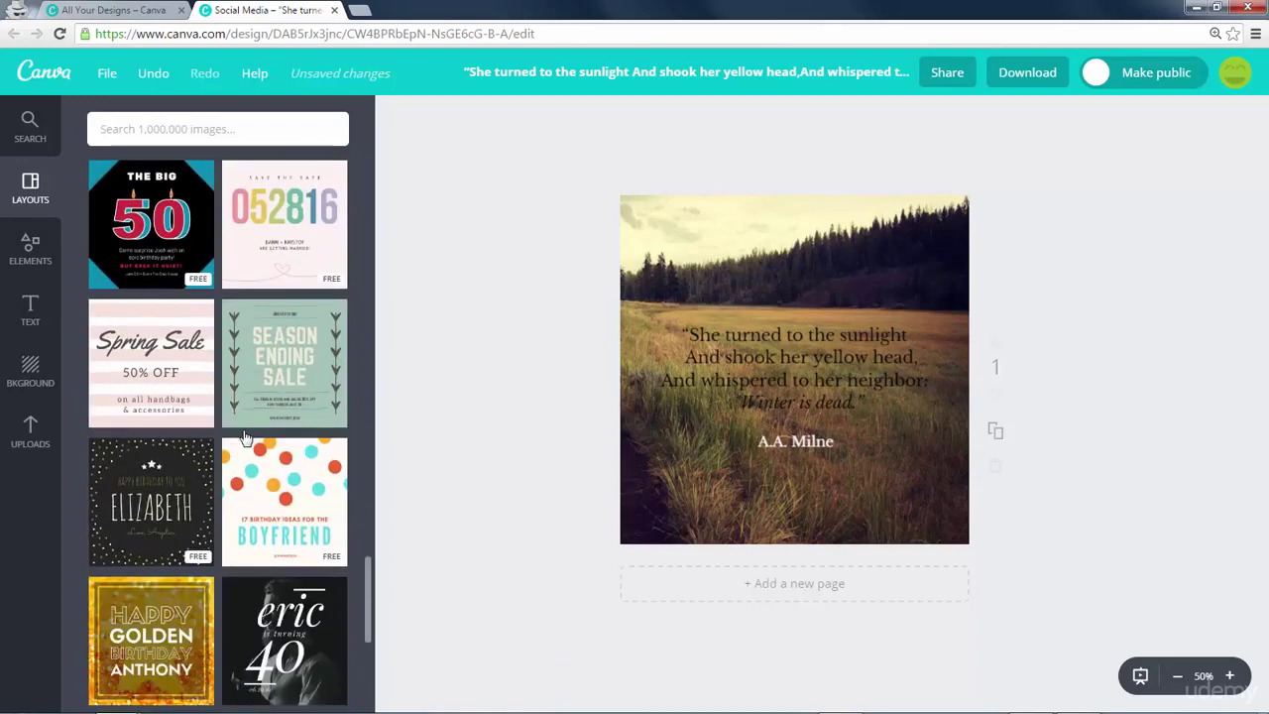
{"action": "scroll", "coordinate": [245, 438], "scroll_direction": "down", "scroll_amount": 3}
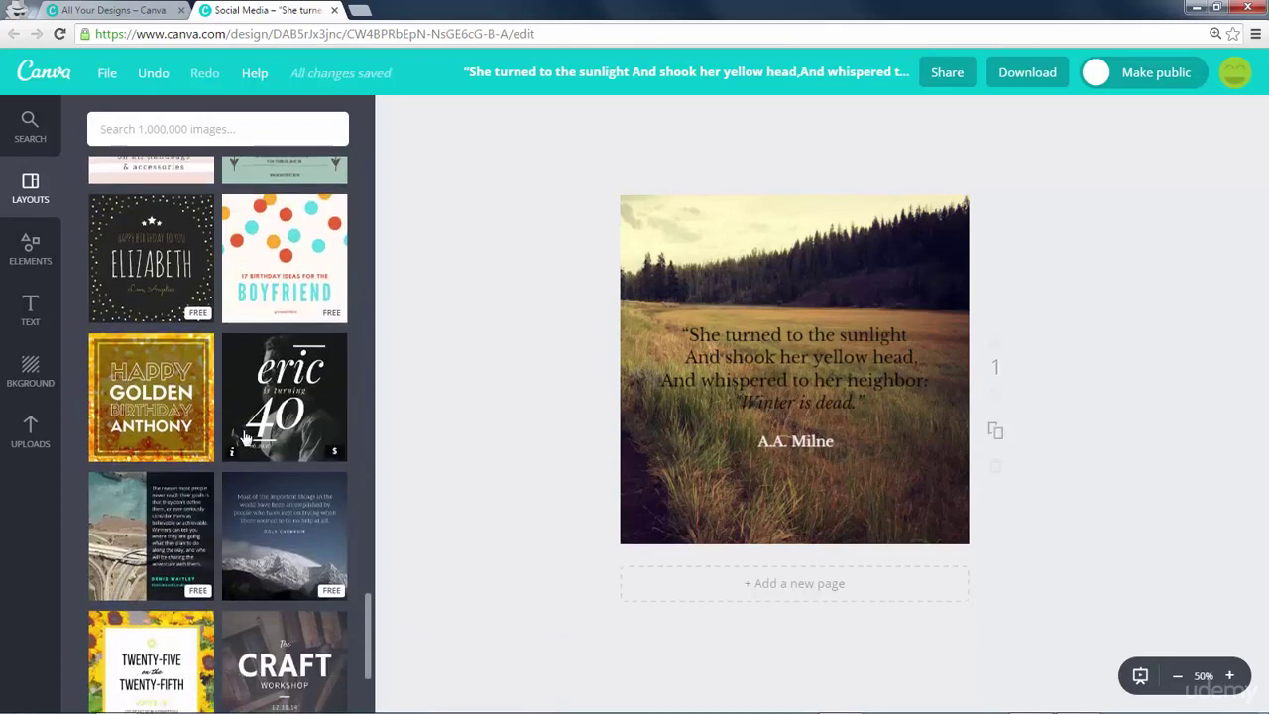
{"action": "scroll", "coordinate": [245, 437], "scroll_direction": "down", "scroll_amount": 3}
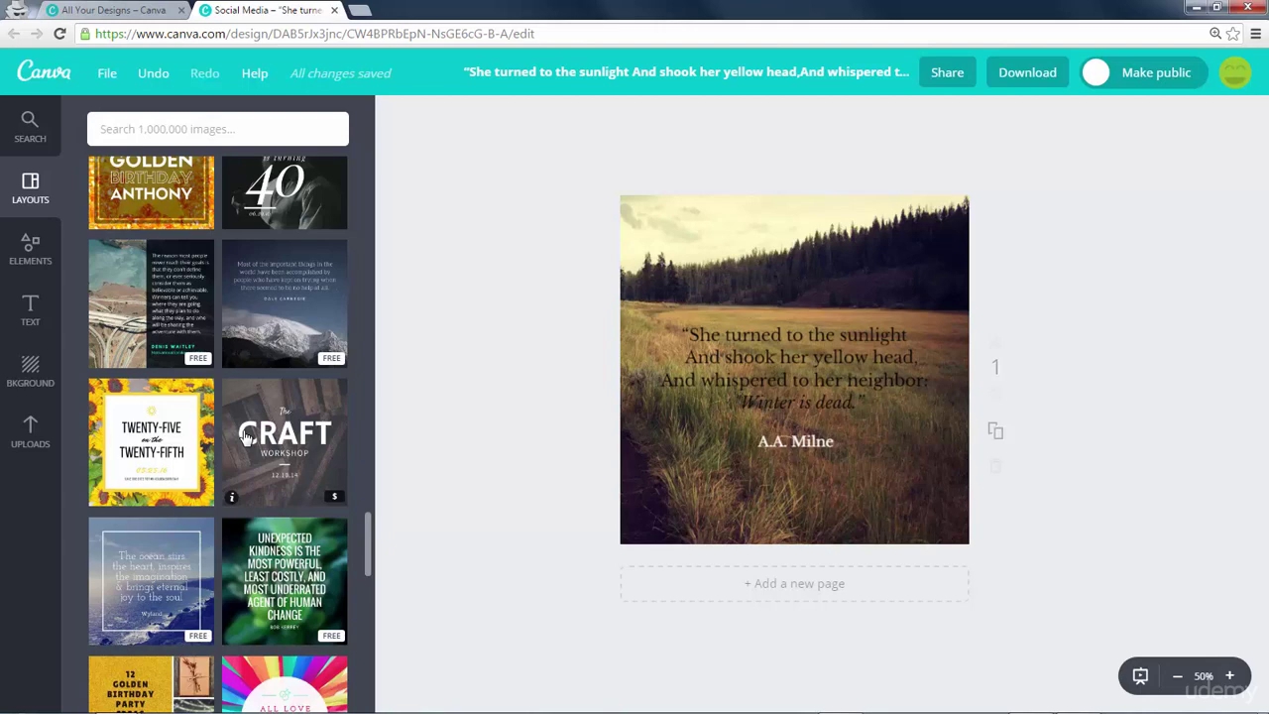
Browse the Free Photos collection and apply the photo of the boat among green bushes as the page background.
{"action": "left_click", "coordinate": [33, 136]}
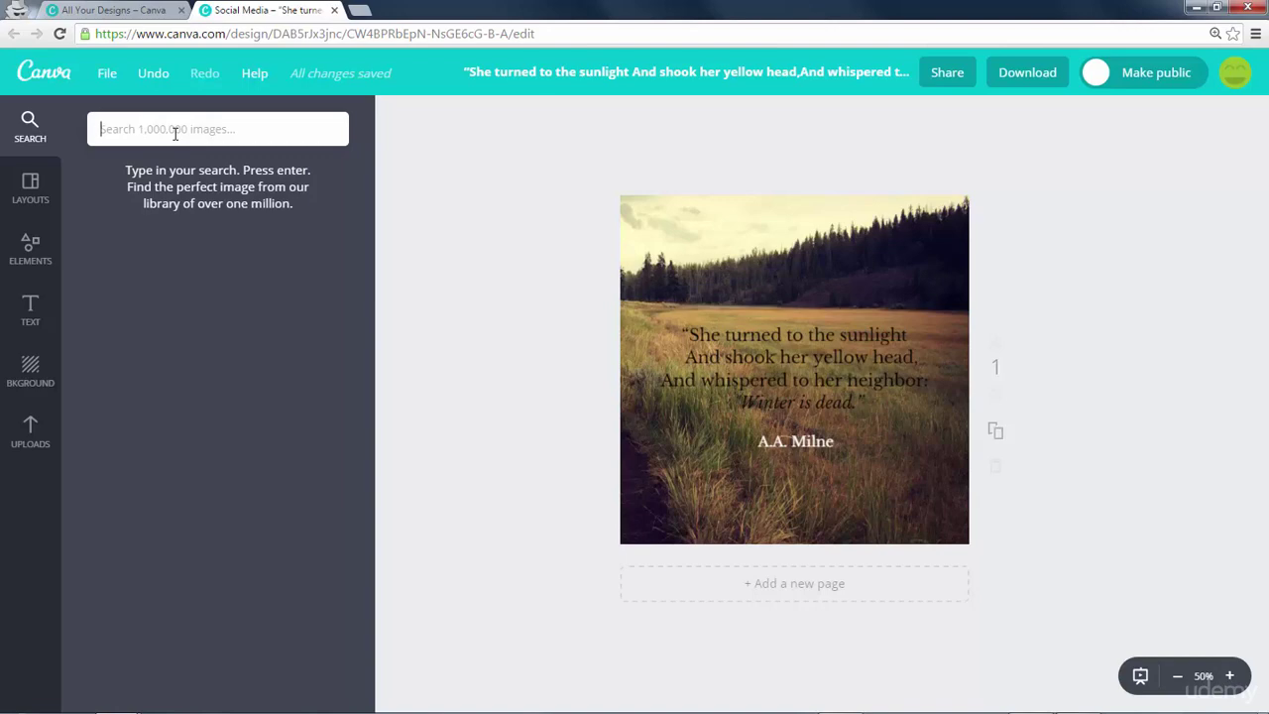
{"action": "left_click", "coordinate": [30, 188]}
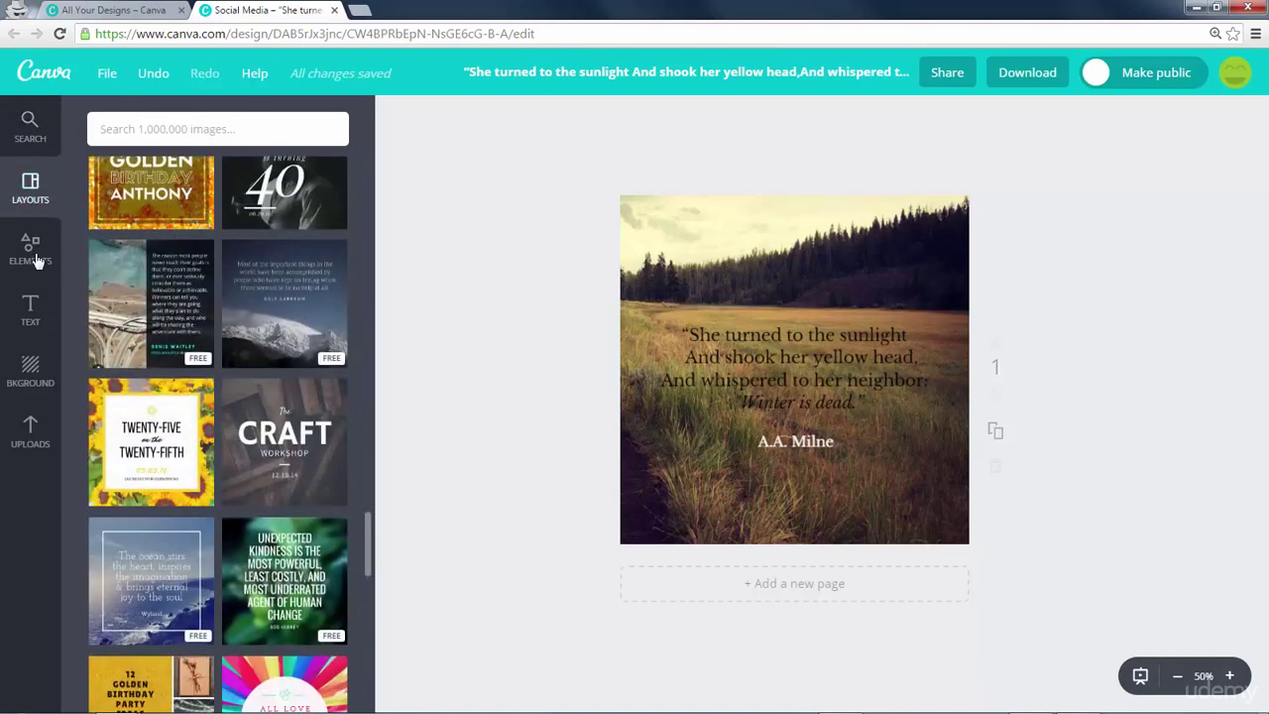
{"action": "left_click", "coordinate": [33, 258]}
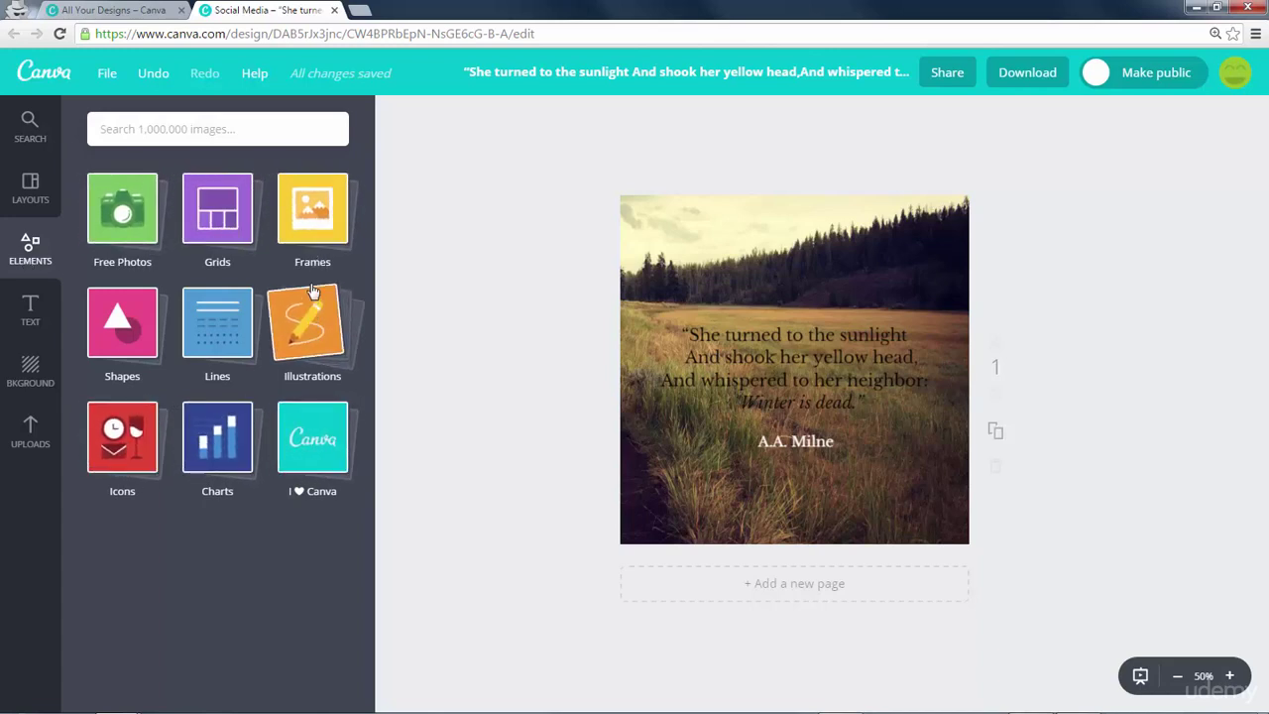
{"action": "left_click", "coordinate": [124, 216]}
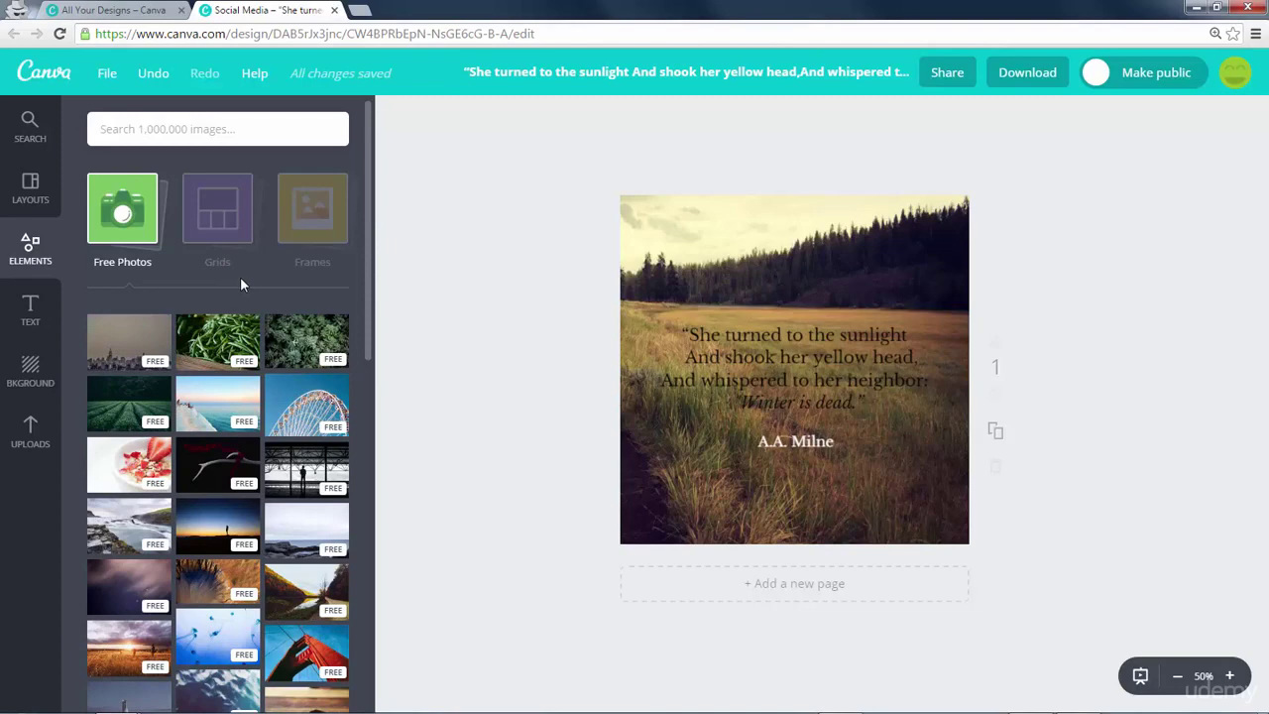
{"action": "scroll", "coordinate": [201, 375], "scroll_direction": "down", "scroll_amount": 5}
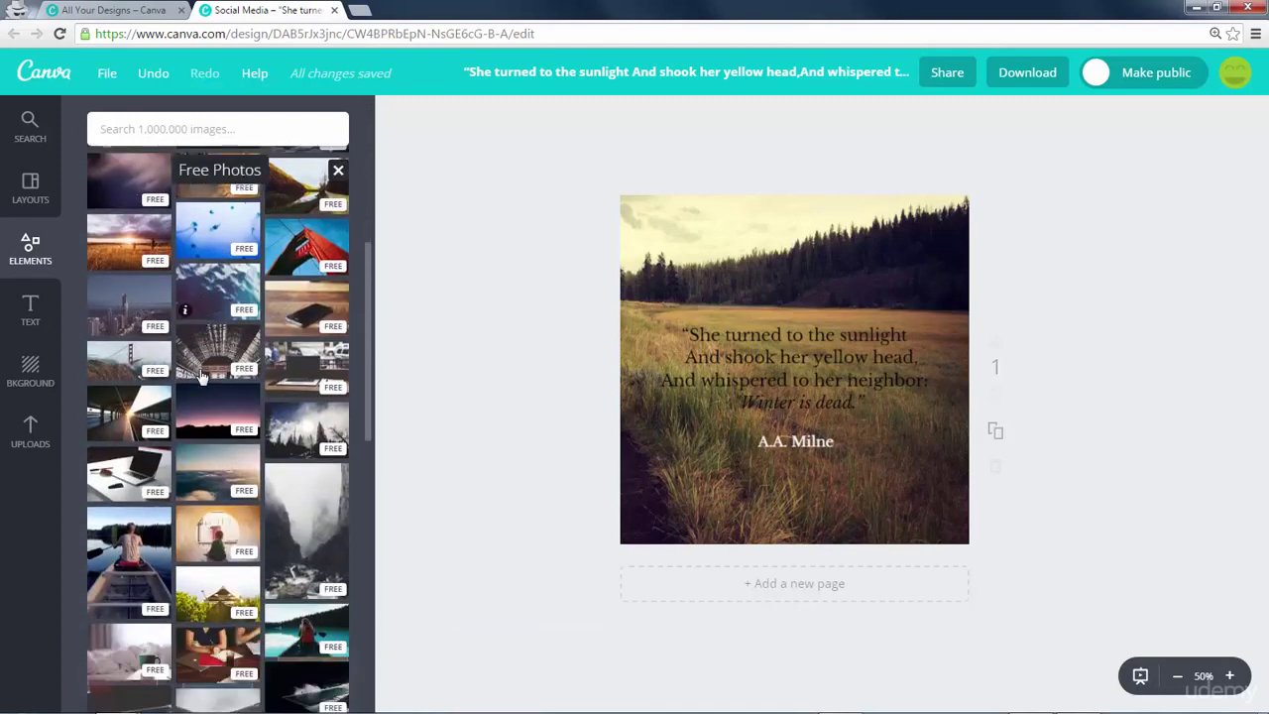
{"action": "scroll", "coordinate": [201, 374], "scroll_direction": "down", "scroll_amount": 2}
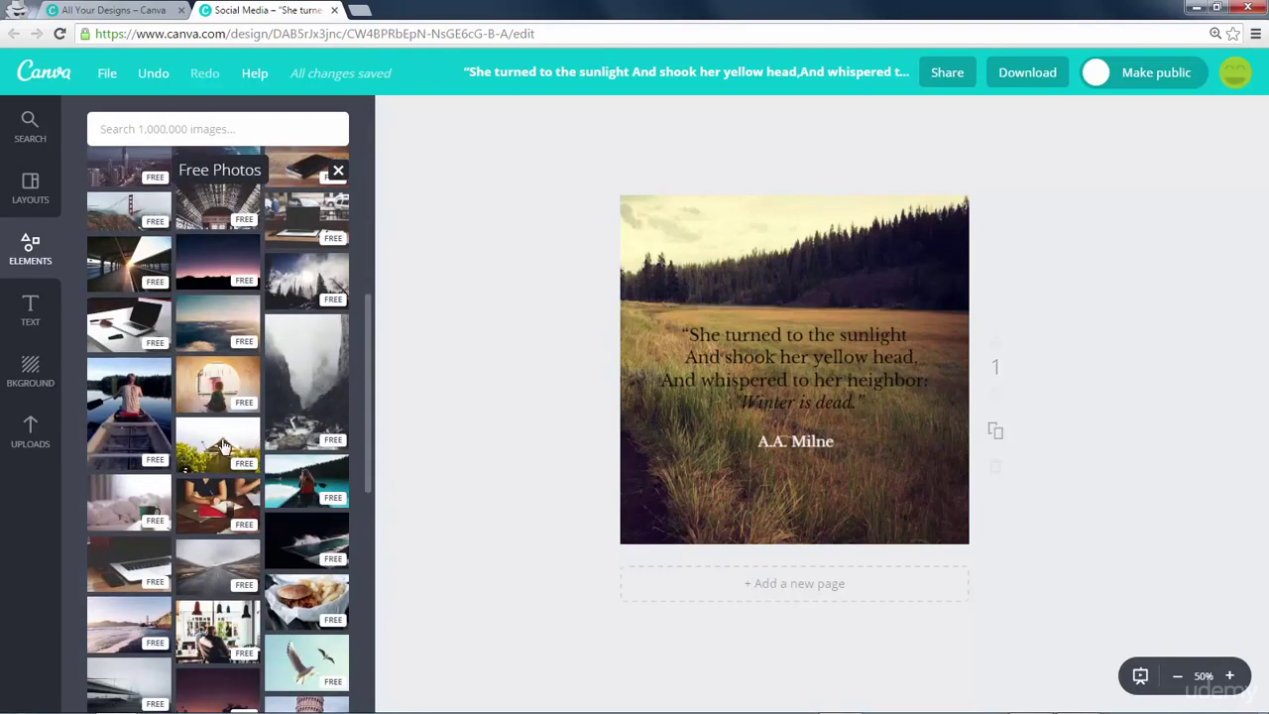
{"action": "left_click", "coordinate": [220, 444]}
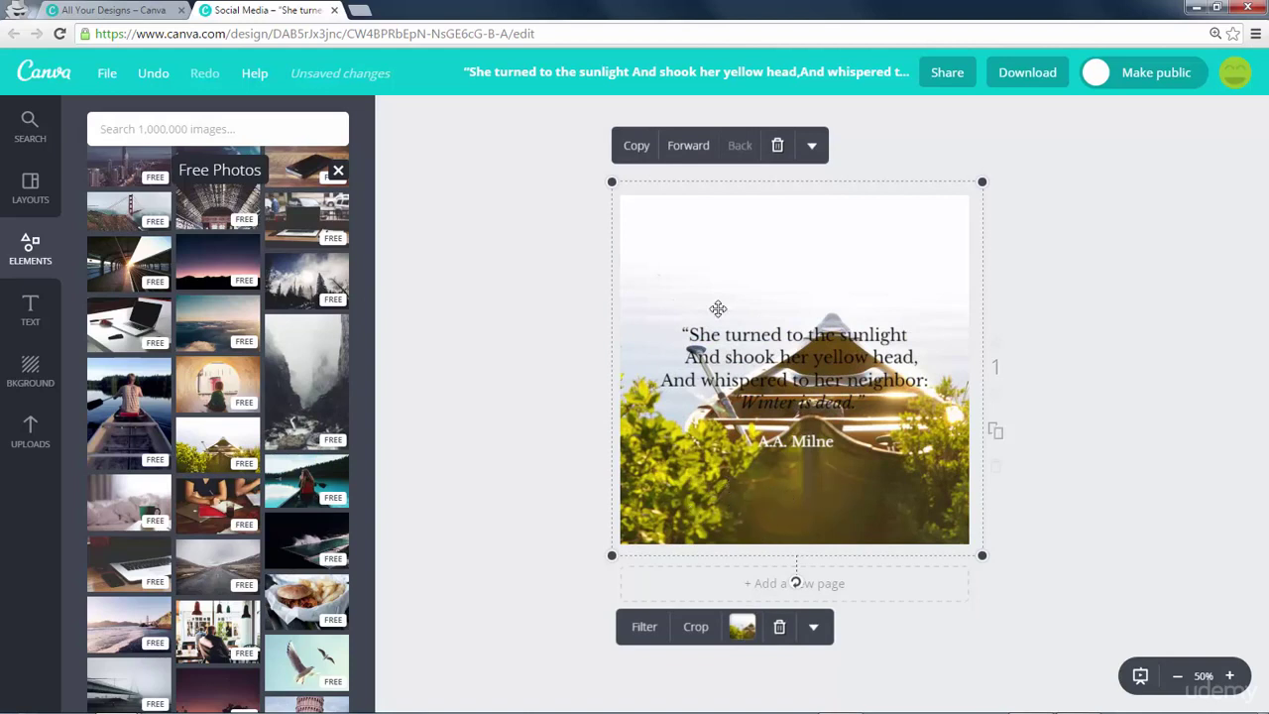
Shift the boat photo's crop so the boat sits further left within the page.
{"action": "double_click", "coordinate": [710, 275]}
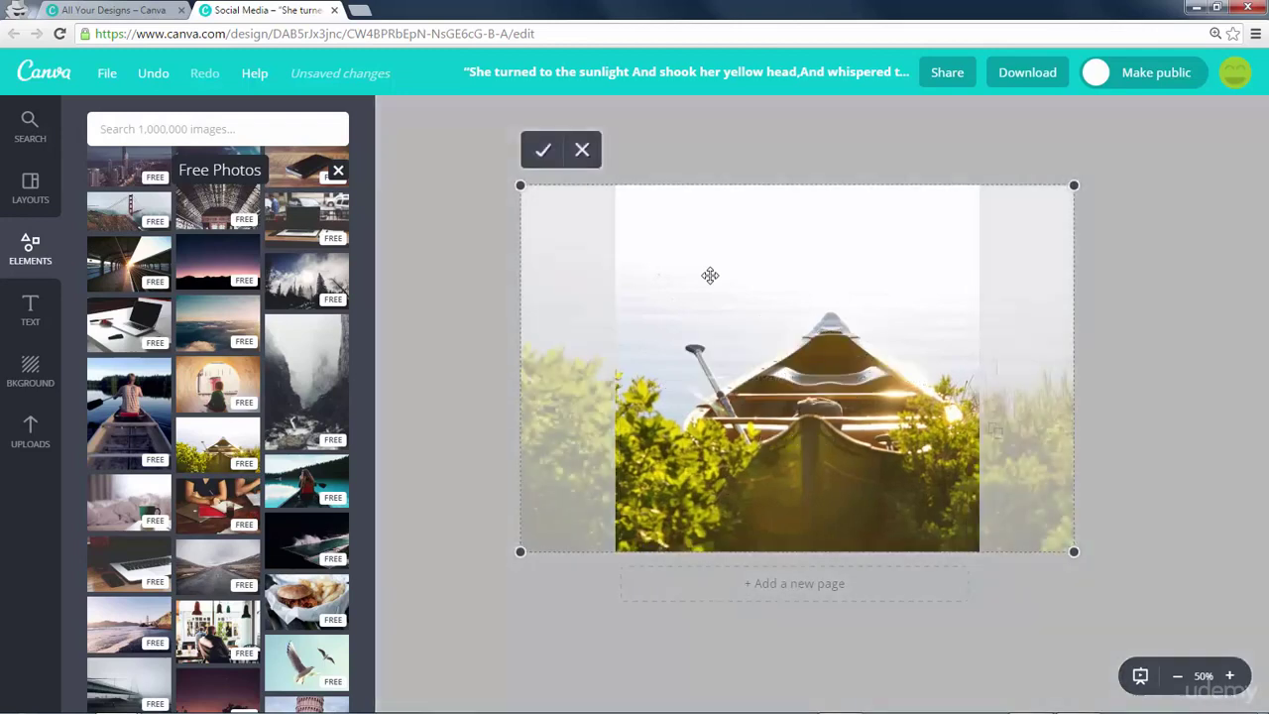
{"action": "left_click_drag", "start_coordinate": [878, 263], "coordinate": [819, 308]}
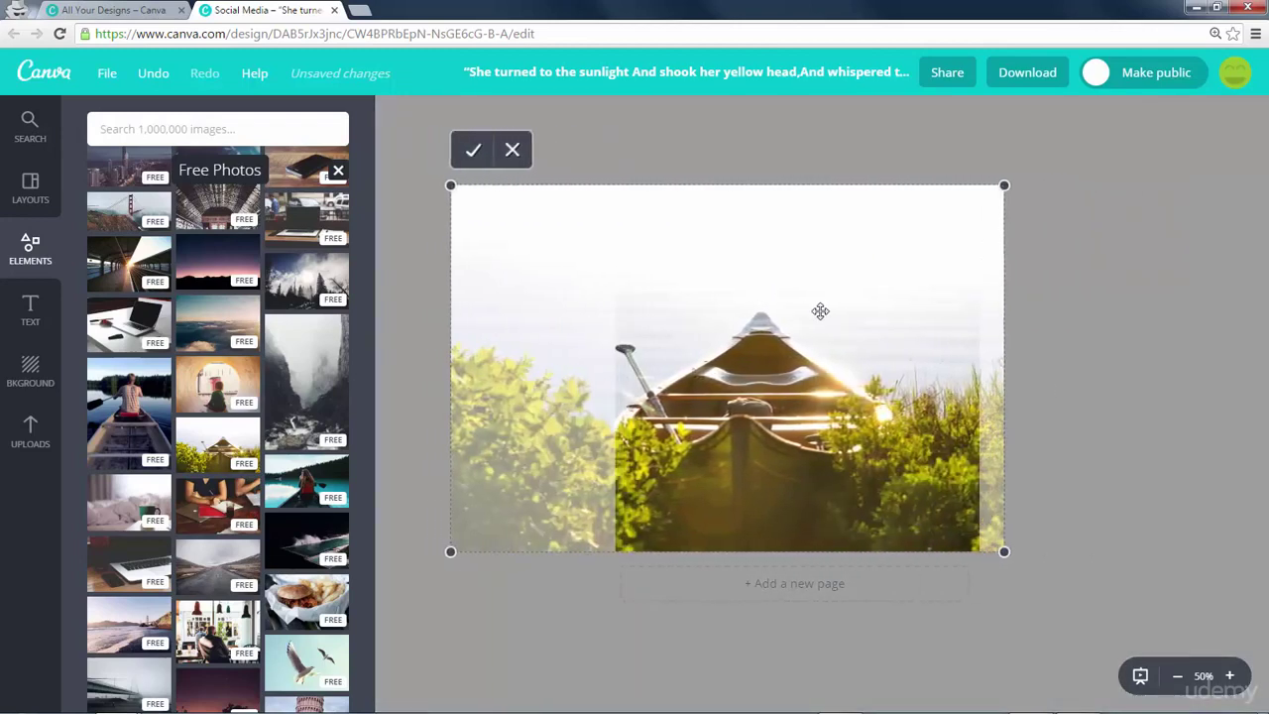
{"action": "left_click", "coordinate": [490, 151]}
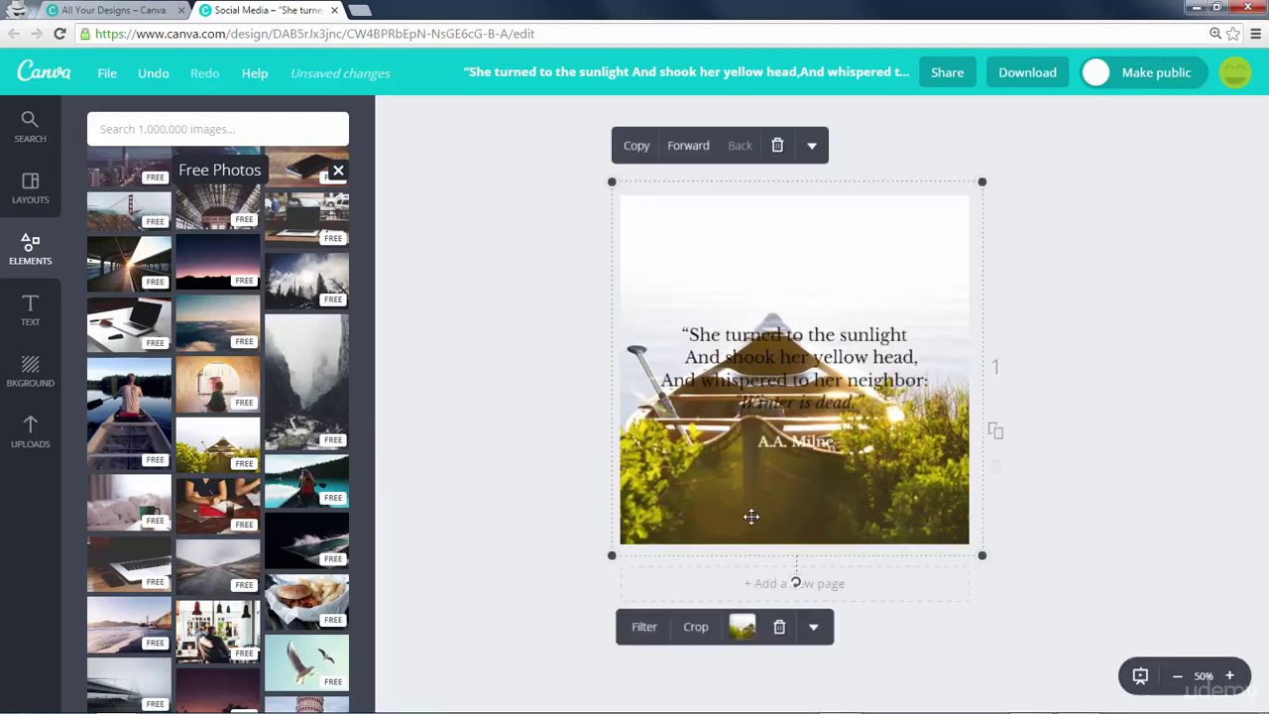
Replace the background with the free photo of a woman in a canoe, and replace that with the empty road photo.
{"action": "left_click_drag", "start_coordinate": [315, 487], "coordinate": [714, 320]}
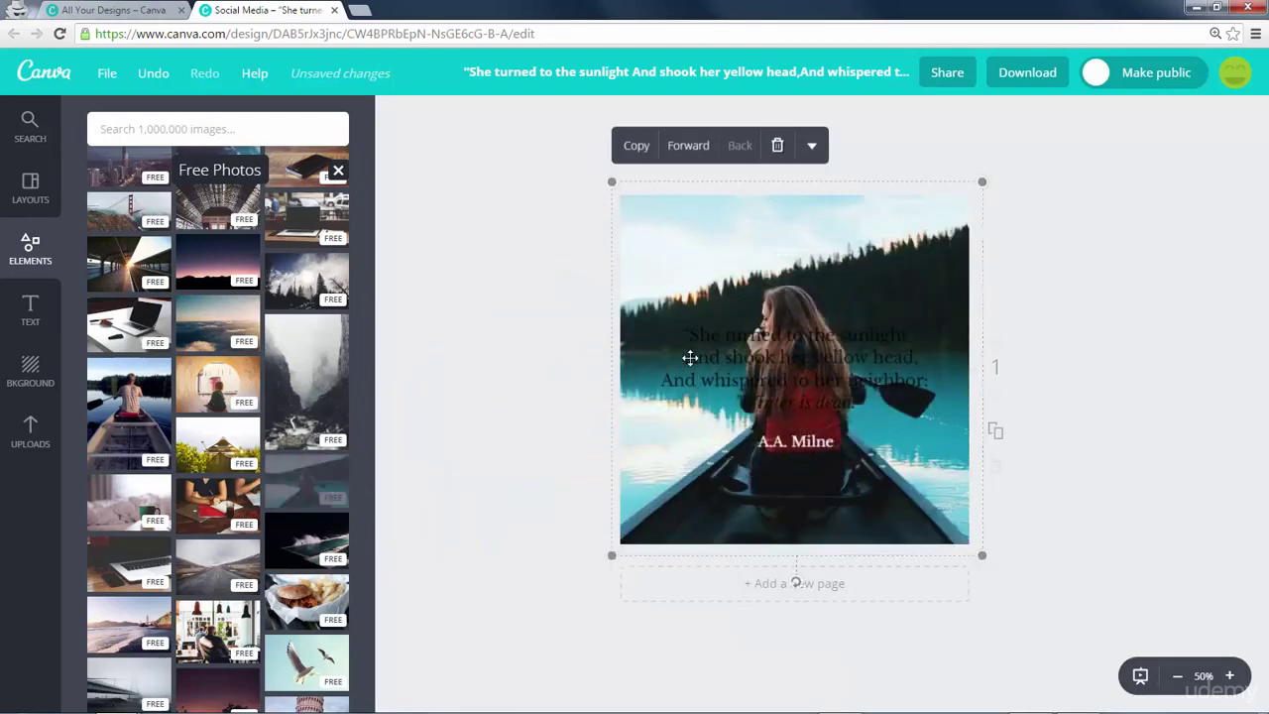
{"action": "left_click_drag", "start_coordinate": [237, 567], "coordinate": [692, 450]}
{"action": "left_click", "coordinate": [338, 170]}
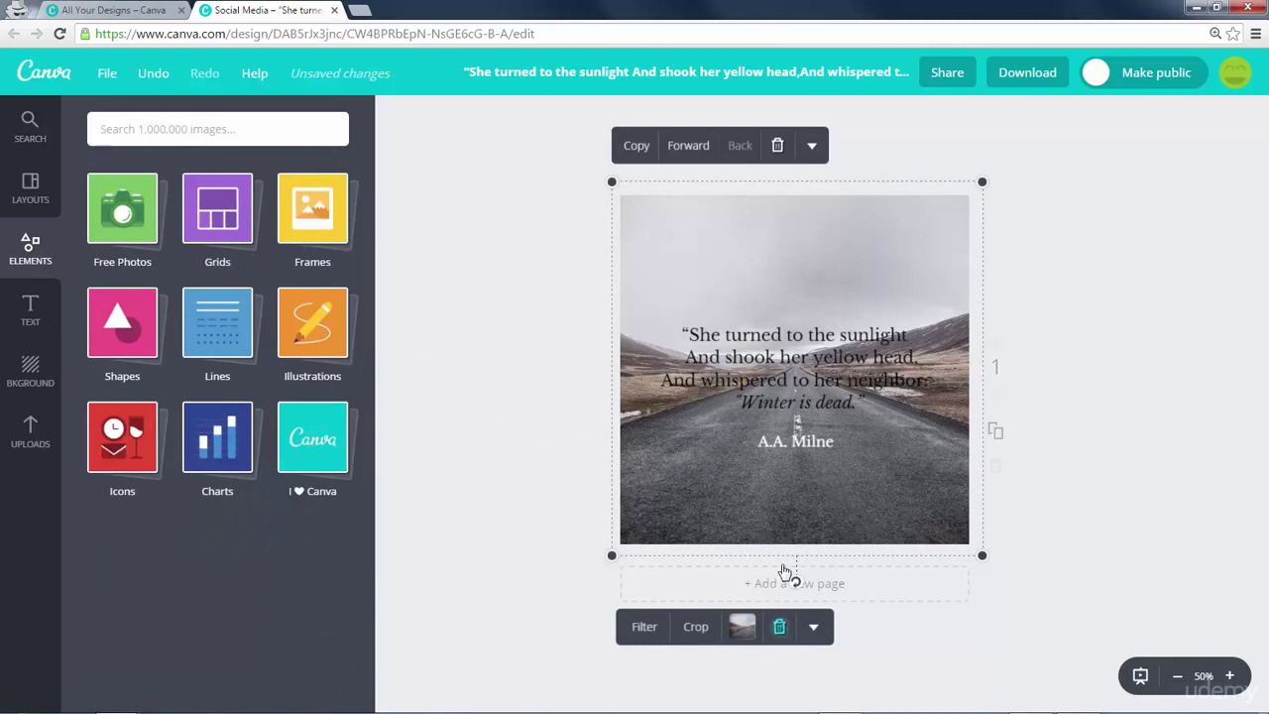
Clear the page by deleting the background photo, the quote text and the placeholder background.
{"action": "left_click", "coordinate": [801, 407]}
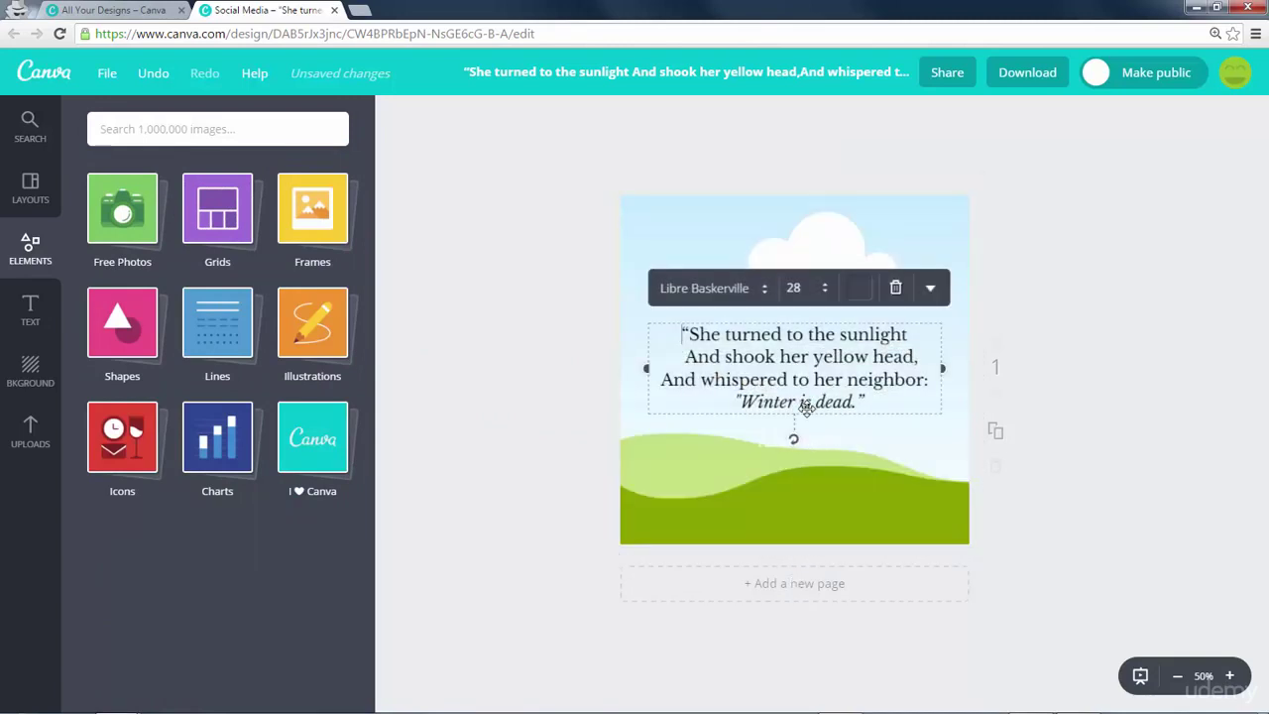
{"action": "left_click", "coordinate": [892, 289]}
{"action": "left_click", "coordinate": [816, 535]}
{"action": "left_click", "coordinate": [780, 149]}
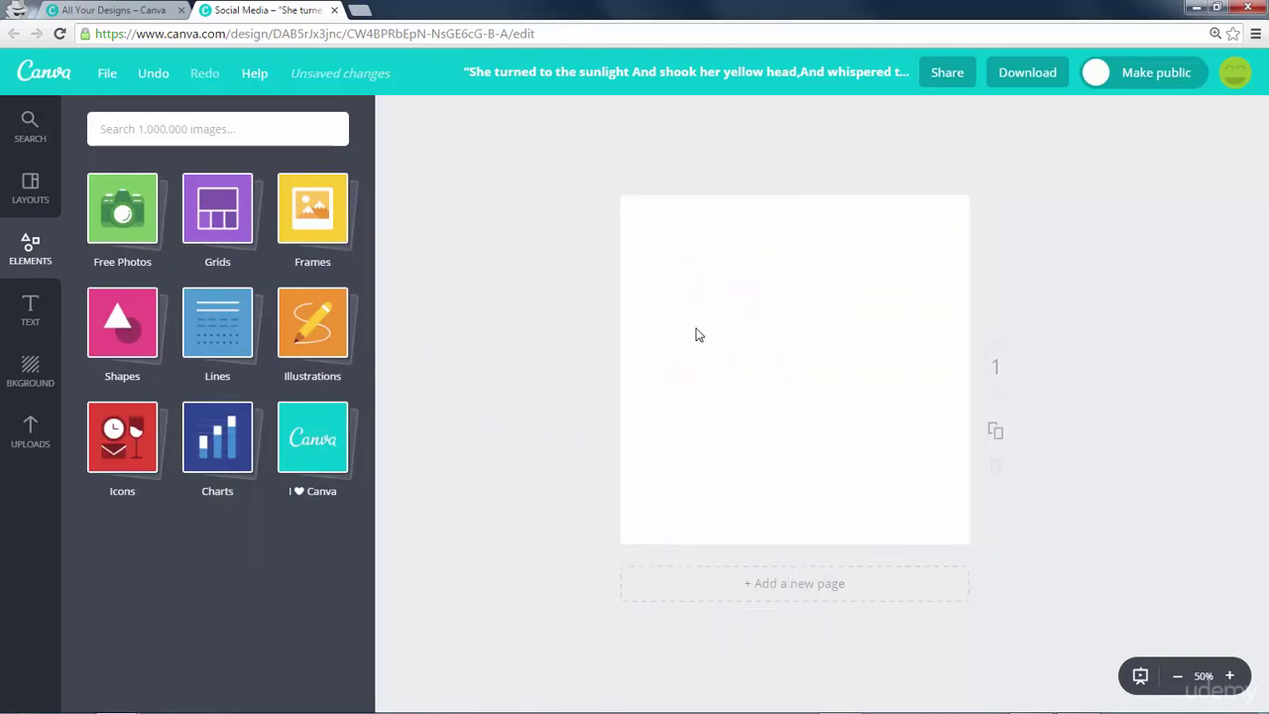
Browse the Grids collection and add the grid of four equal square cells to the blank page.
{"action": "left_click", "coordinate": [247, 240]}
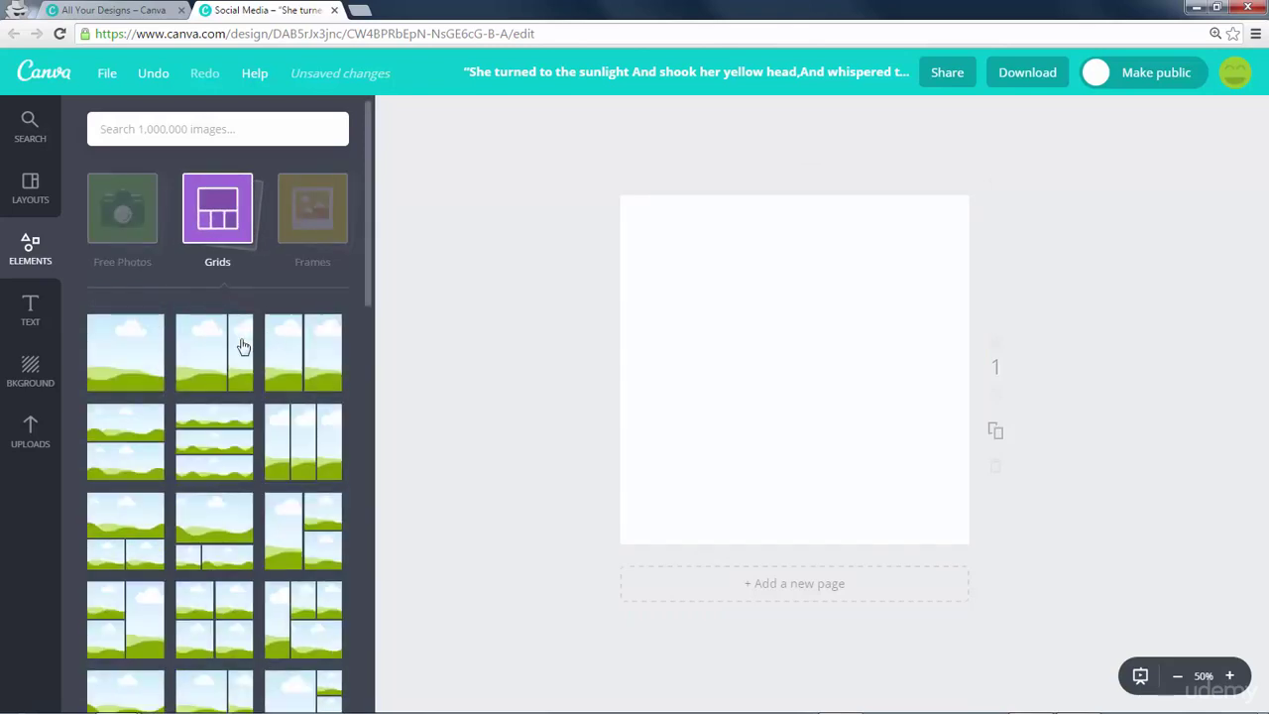
{"action": "scroll", "coordinate": [244, 335], "scroll_direction": "down", "scroll_amount": 3}
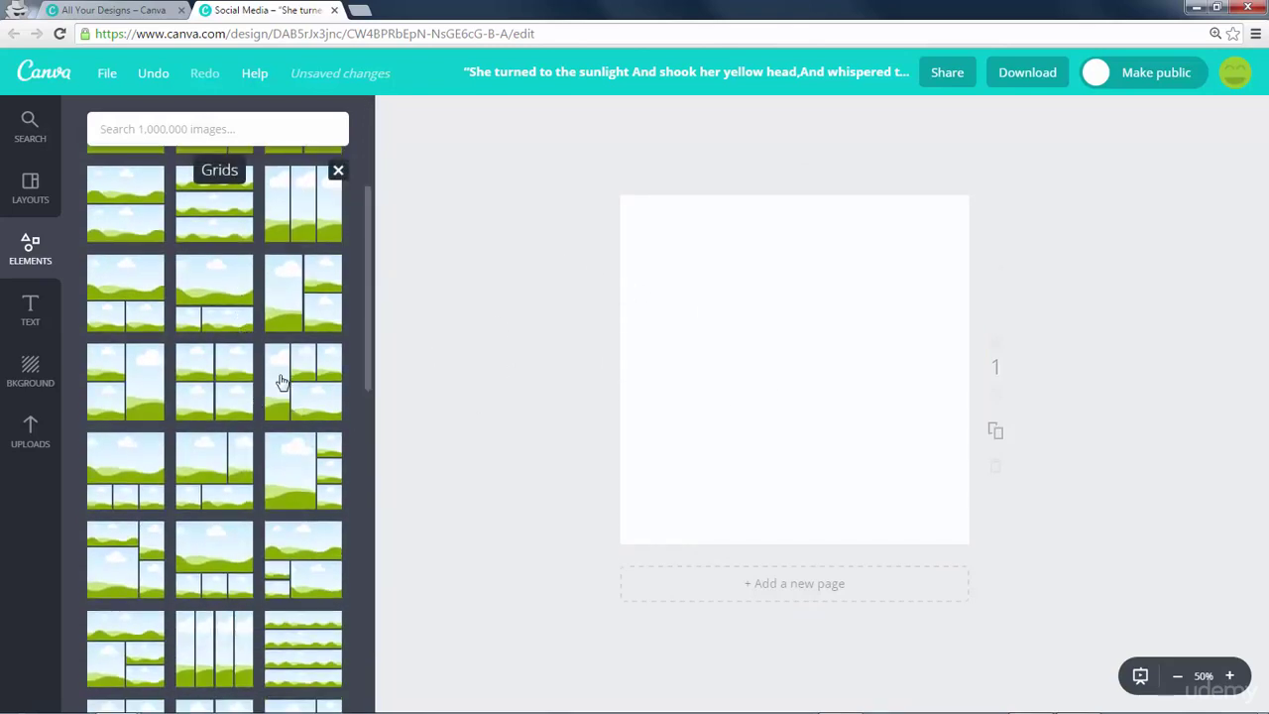
{"action": "scroll", "coordinate": [294, 456], "scroll_direction": "down", "scroll_amount": 3}
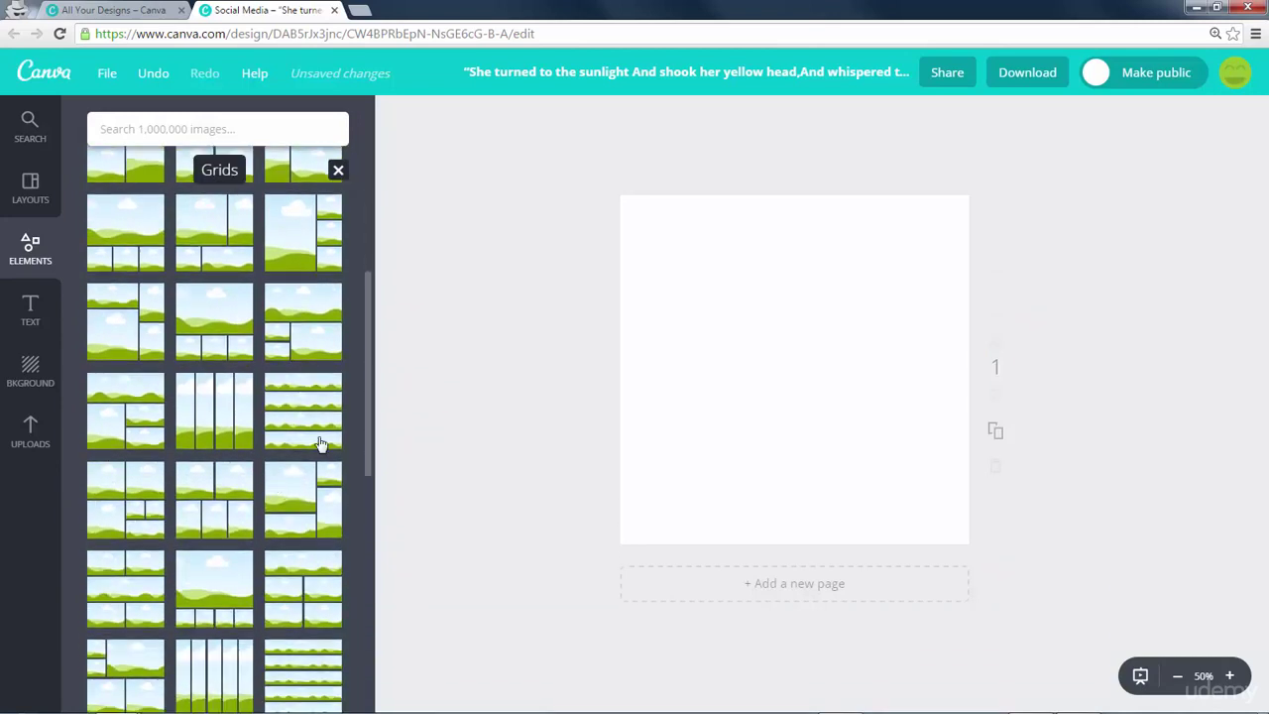
{"action": "scroll", "coordinate": [320, 445], "scroll_direction": "down", "scroll_amount": 3}
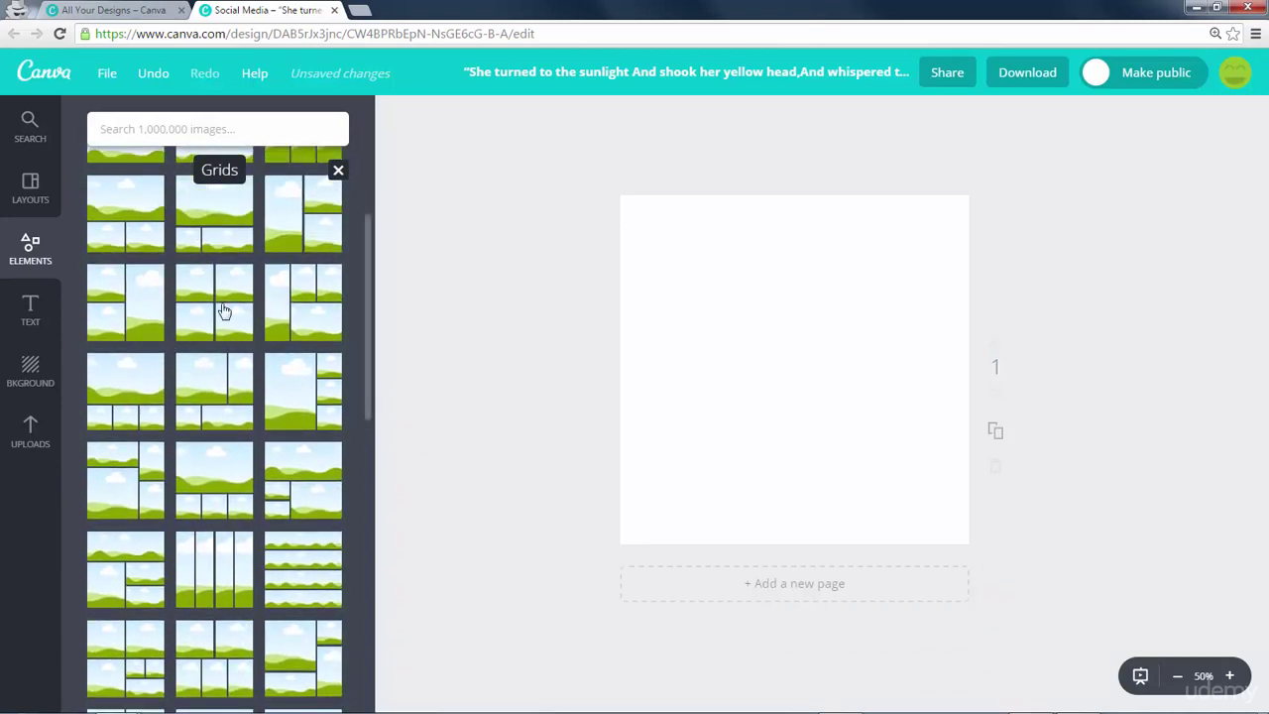
{"action": "left_click_drag", "start_coordinate": [224, 311], "coordinate": [731, 334]}
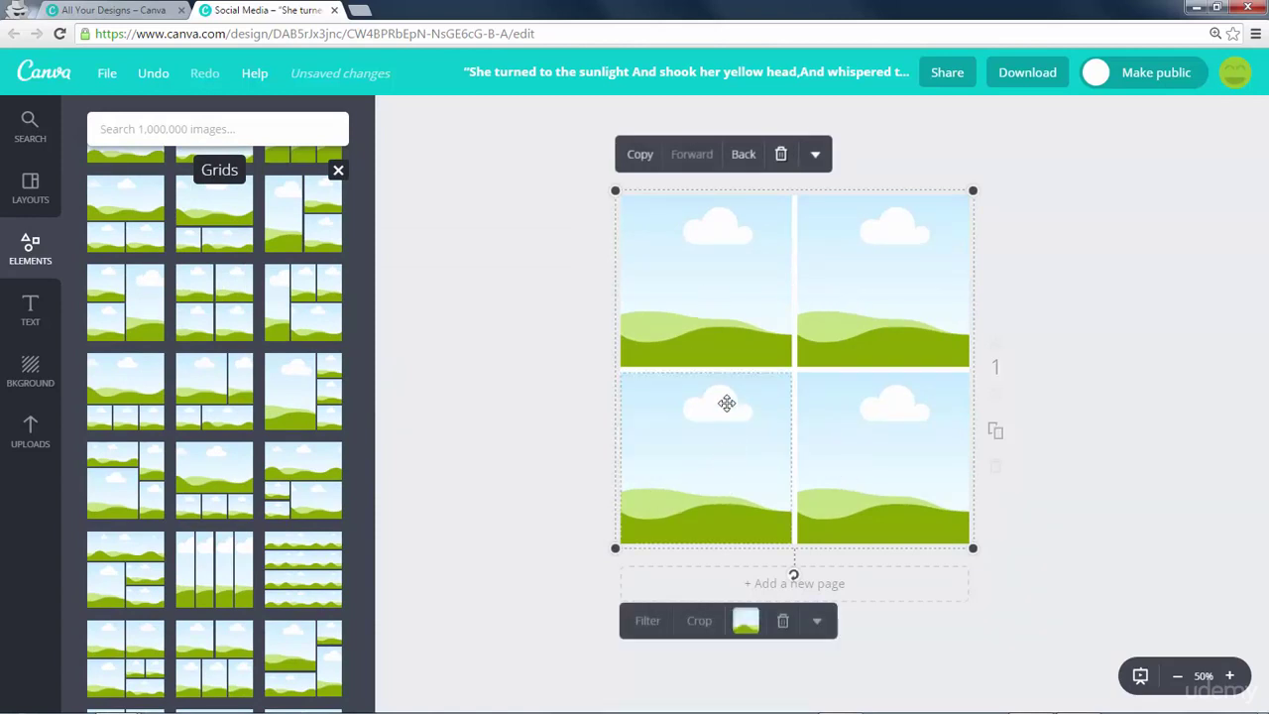
Fill the grid's lower-left cell with the orange of the default palette.
{"action": "left_click", "coordinate": [746, 625]}
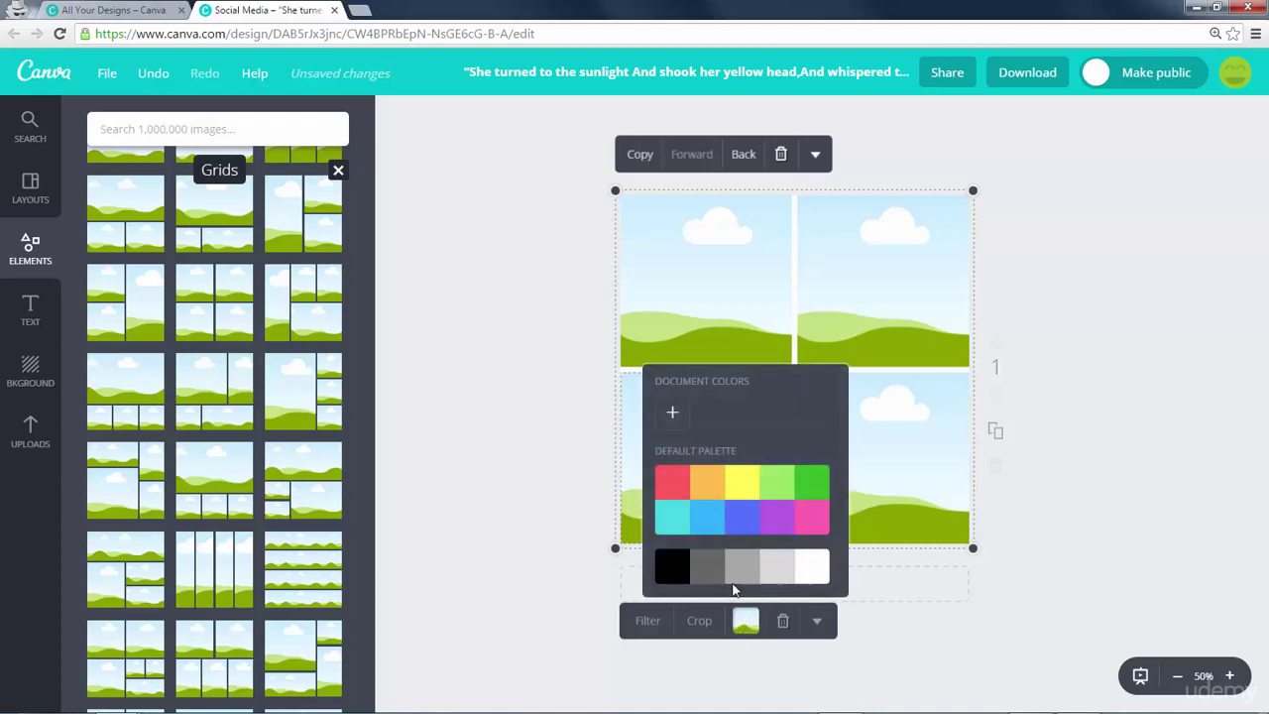
{"action": "left_click", "coordinate": [705, 482]}
{"action": "left_click", "coordinate": [587, 444]}
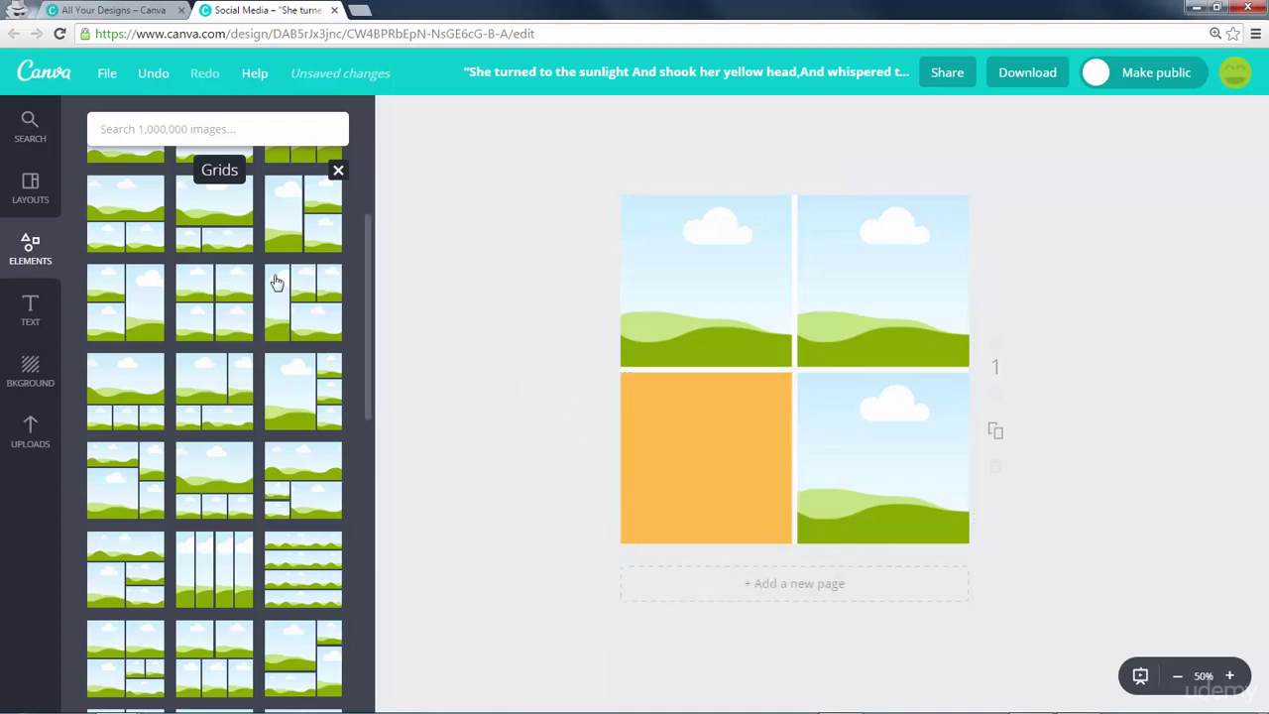
Fill the grid's three remaining cells with the free photos of the sea, the Ferris wheel and the strawberry bowl.
{"action": "left_click", "coordinate": [338, 170]}
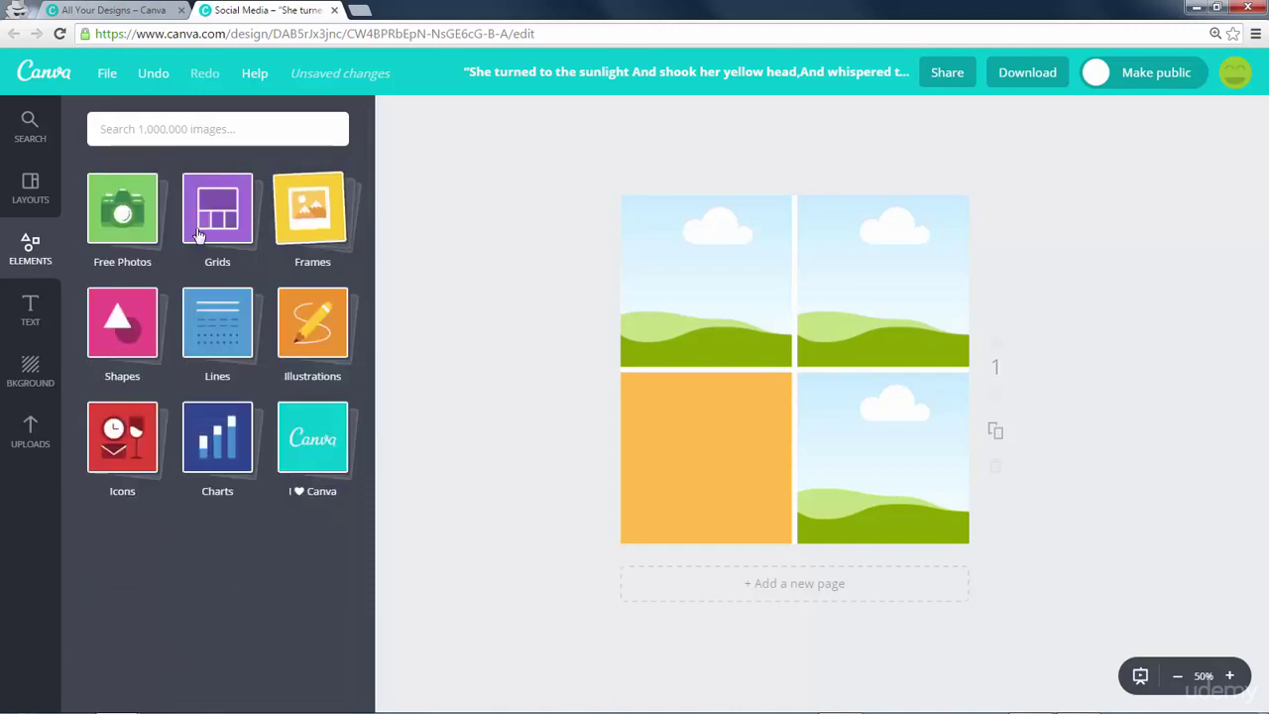
{"action": "left_click", "coordinate": [102, 216]}
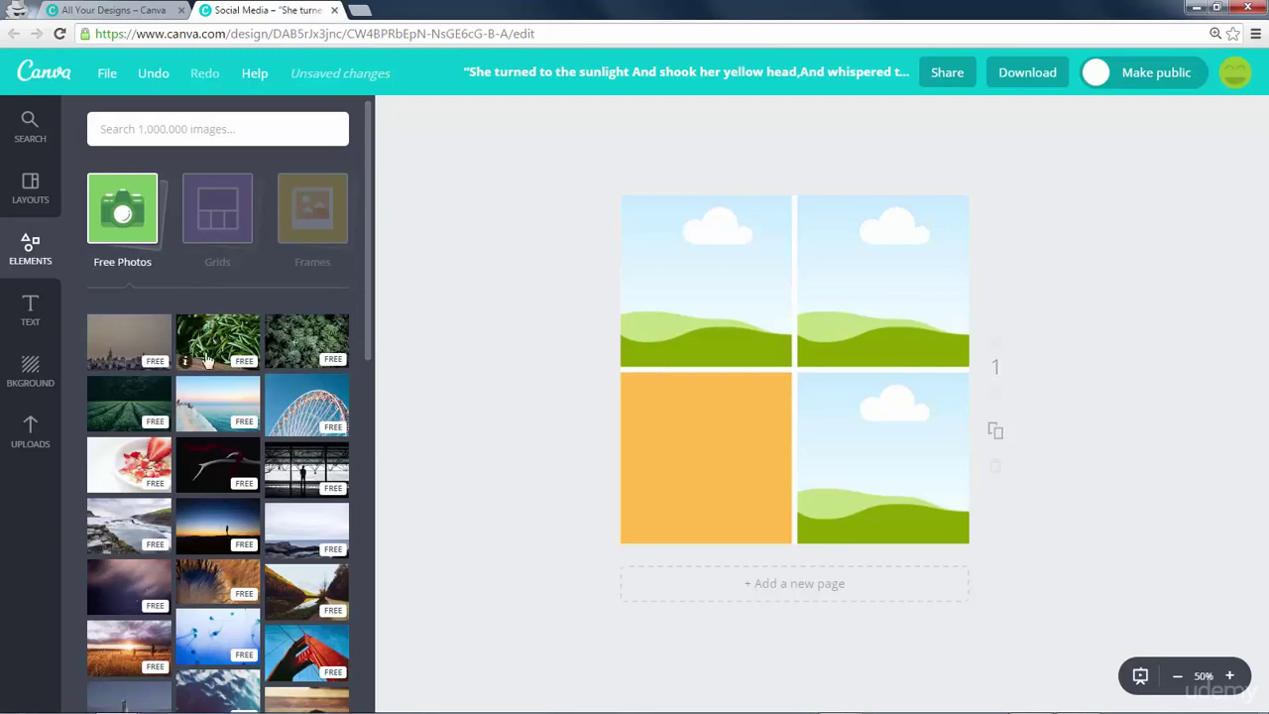
{"action": "left_click_drag", "start_coordinate": [186, 422], "coordinate": [673, 253]}
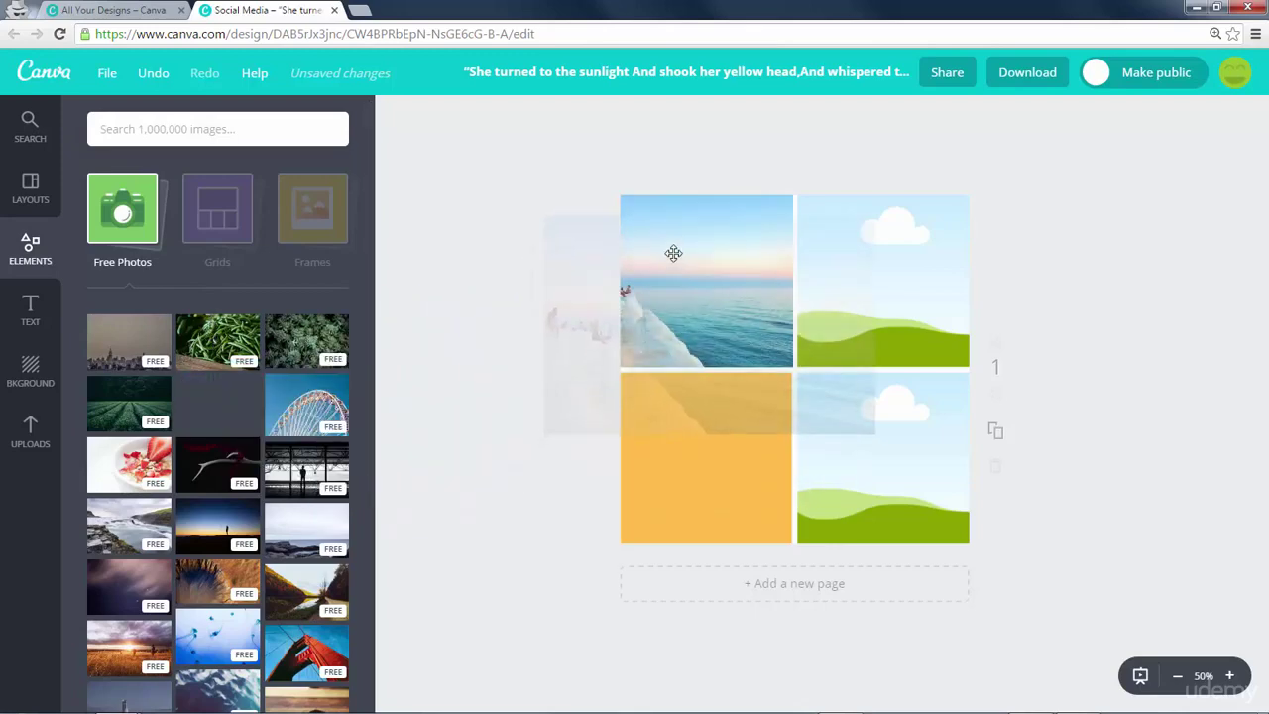
{"action": "left_click_drag", "start_coordinate": [307, 402], "coordinate": [850, 331]}
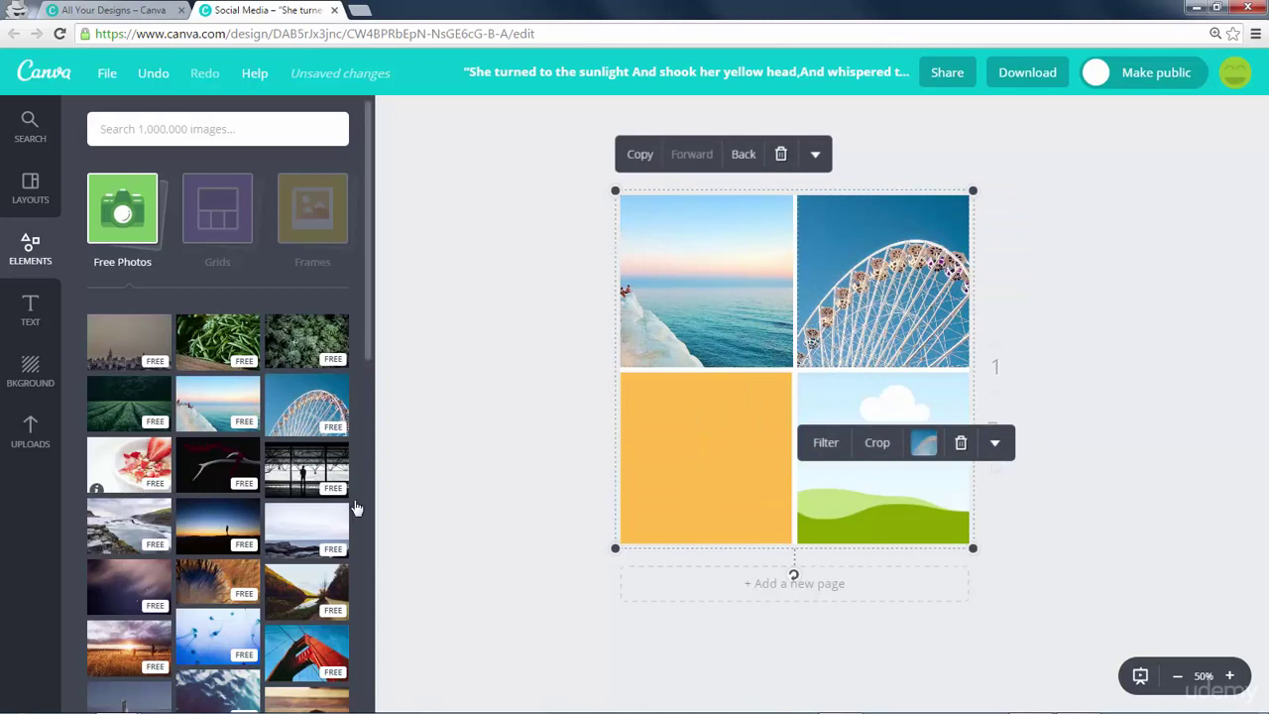
{"action": "left_click_drag", "start_coordinate": [129, 463], "coordinate": [882, 466]}
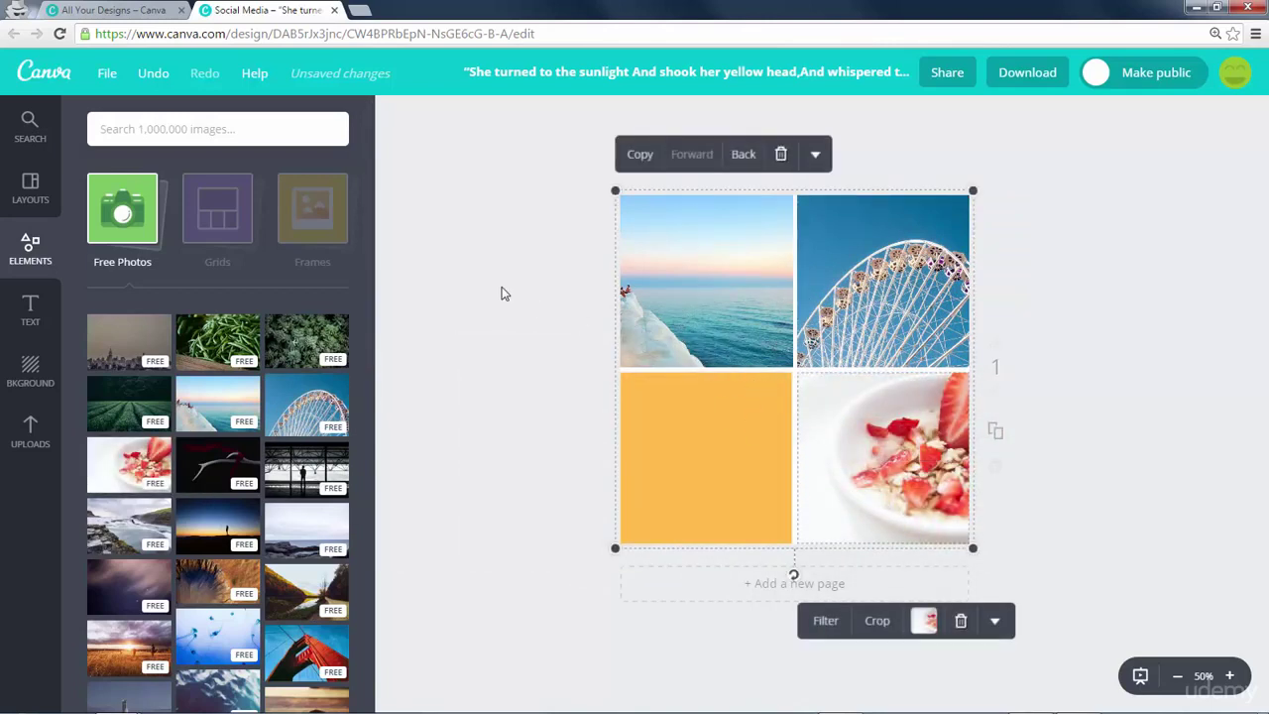
Examine the range of multi-cell arrangements offered in the Grids collection.
{"action": "left_click", "coordinate": [222, 223]}
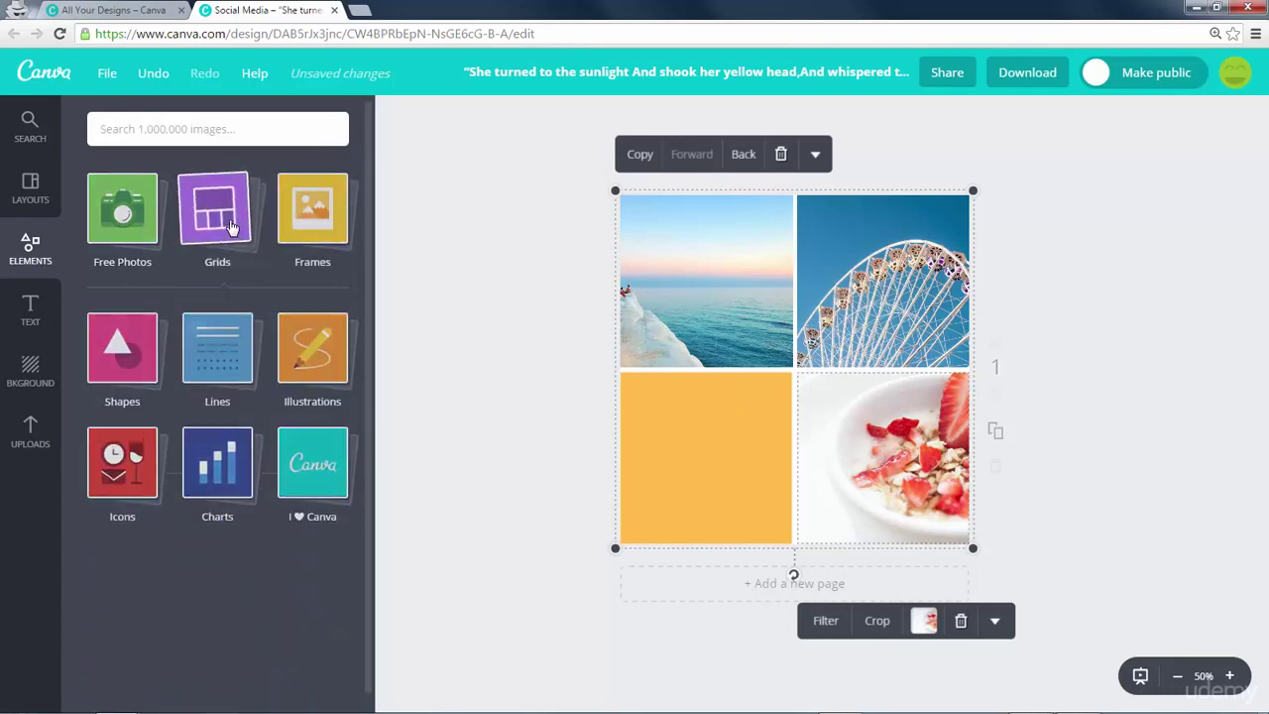
{"action": "scroll", "coordinate": [297, 397], "scroll_direction": "down", "scroll_amount": 5}
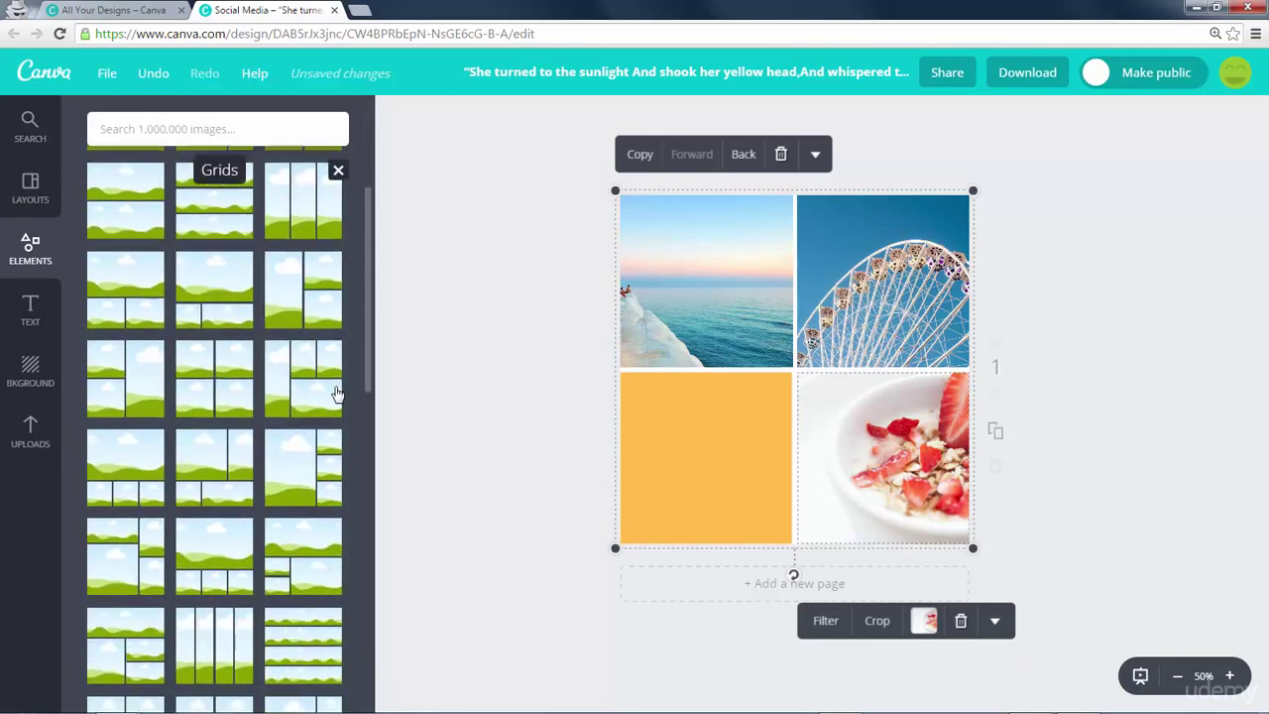
{"action": "scroll", "coordinate": [337, 394], "scroll_direction": "down", "scroll_amount": 5}
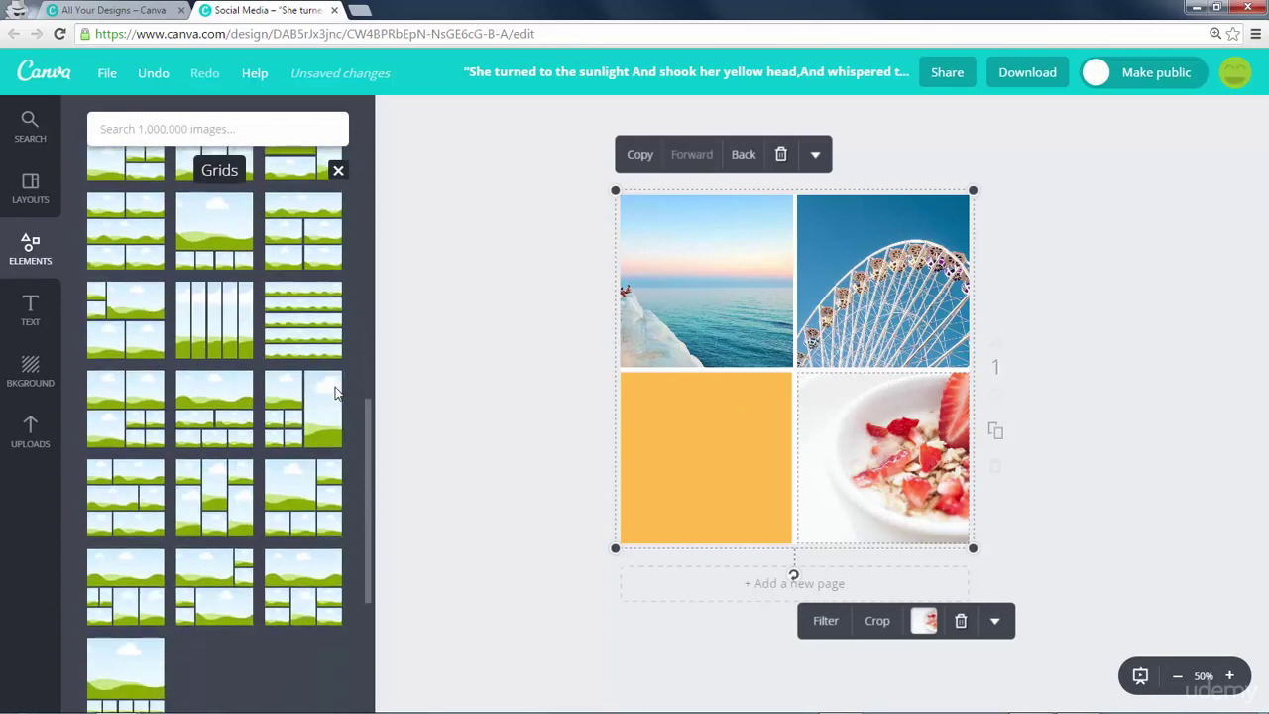
{"action": "scroll", "coordinate": [310, 421], "scroll_direction": "down", "scroll_amount": 3}
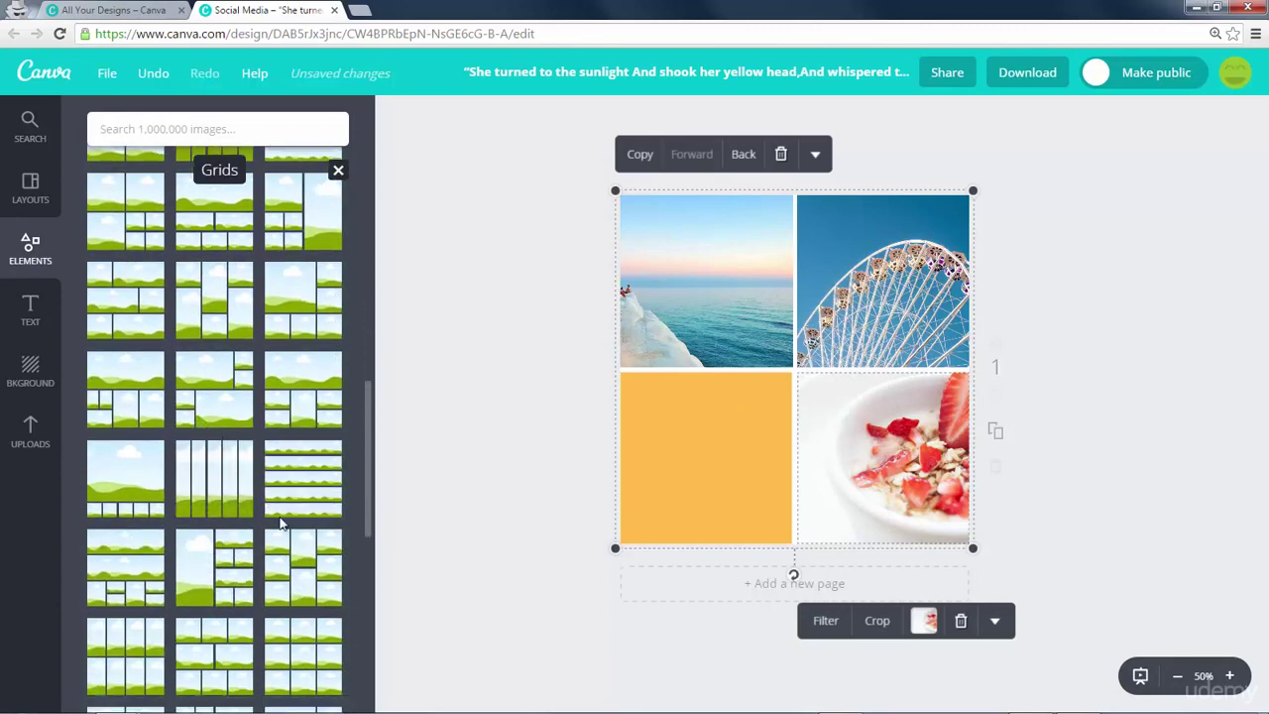
{"action": "scroll", "coordinate": [280, 524], "scroll_direction": "up", "scroll_amount": 13}
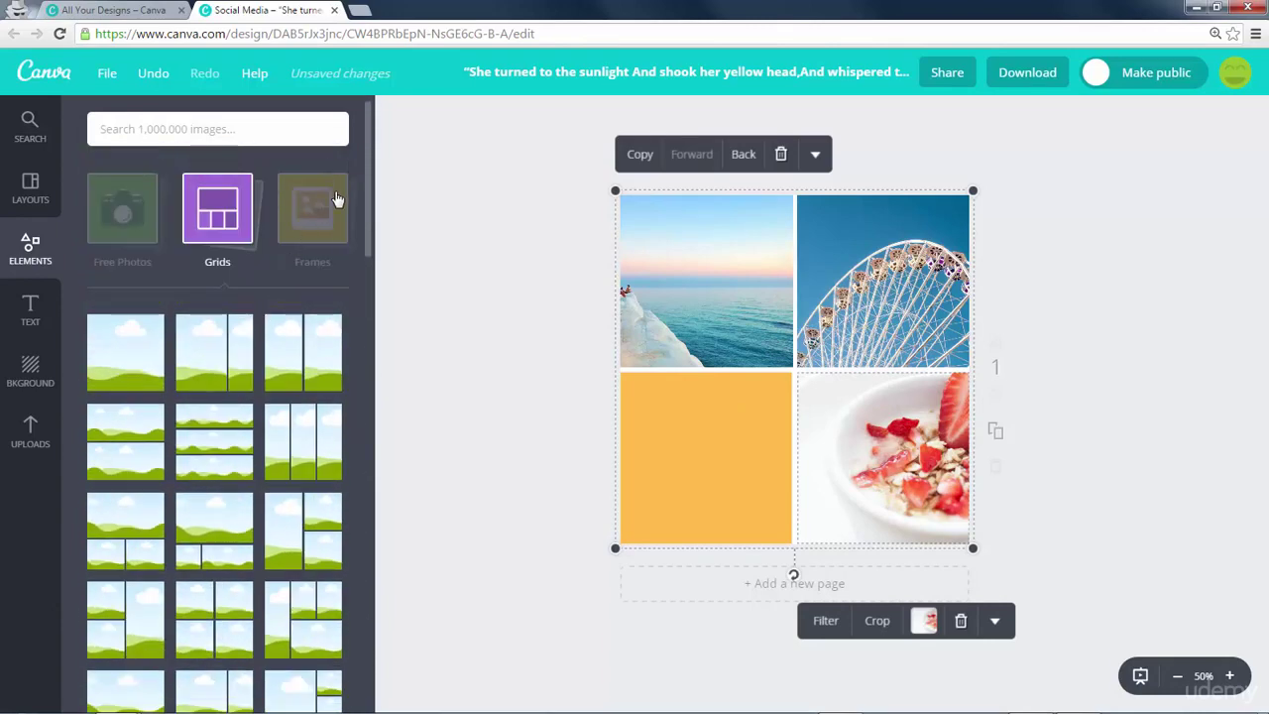
Delete the four-cell photo grid from the page and show the collection of frames.
{"action": "left_click", "coordinate": [339, 218]}
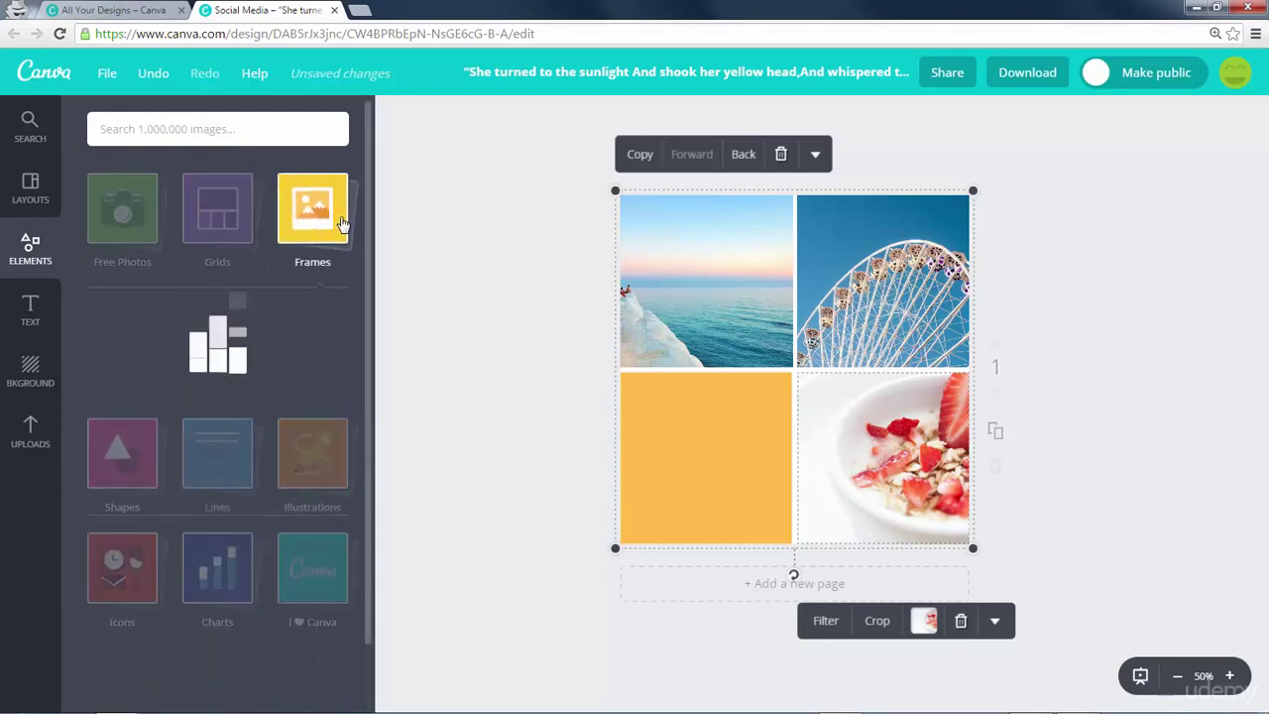
{"action": "left_click", "coordinate": [780, 155]}
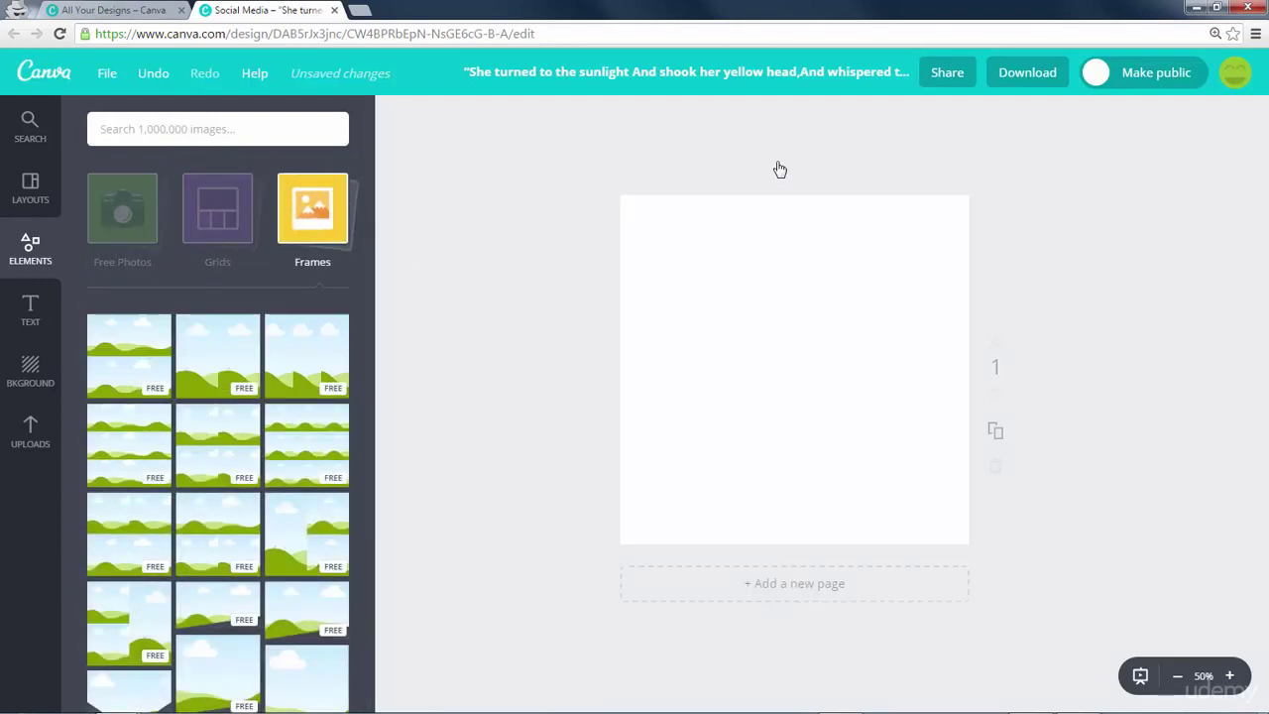
{"action": "left_click", "coordinate": [327, 214]}
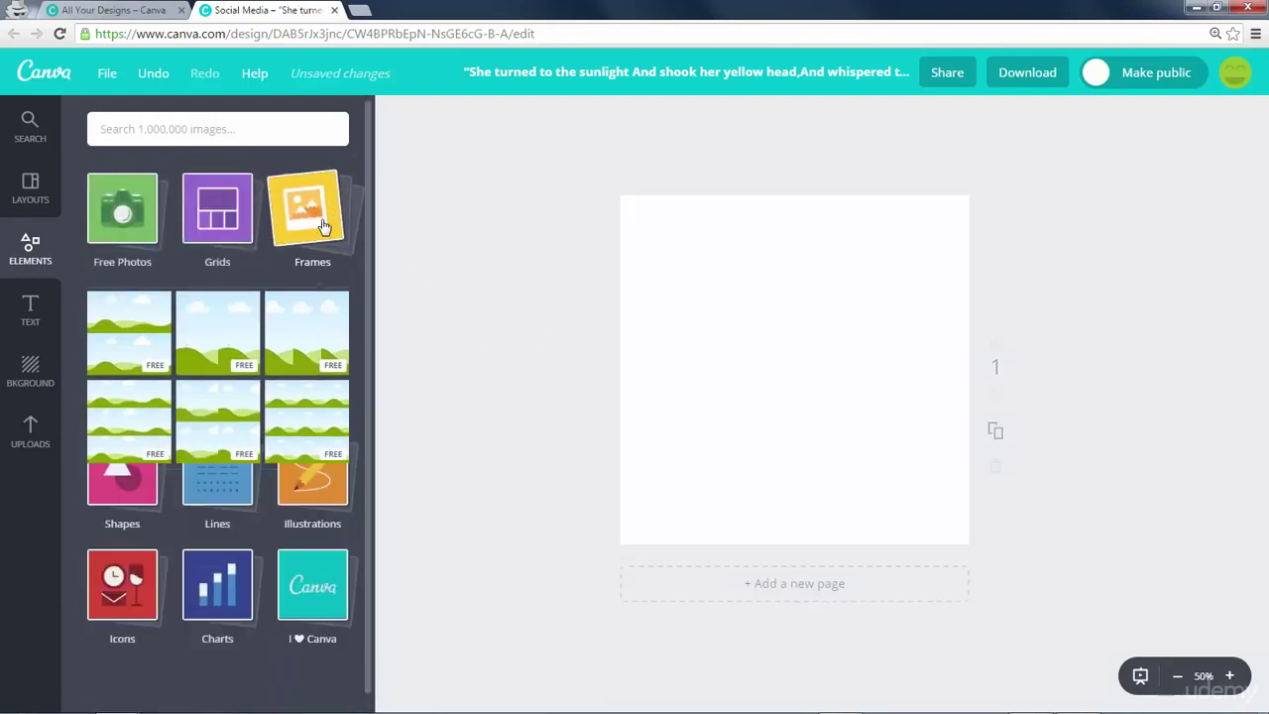
{"action": "left_click", "coordinate": [312, 220]}
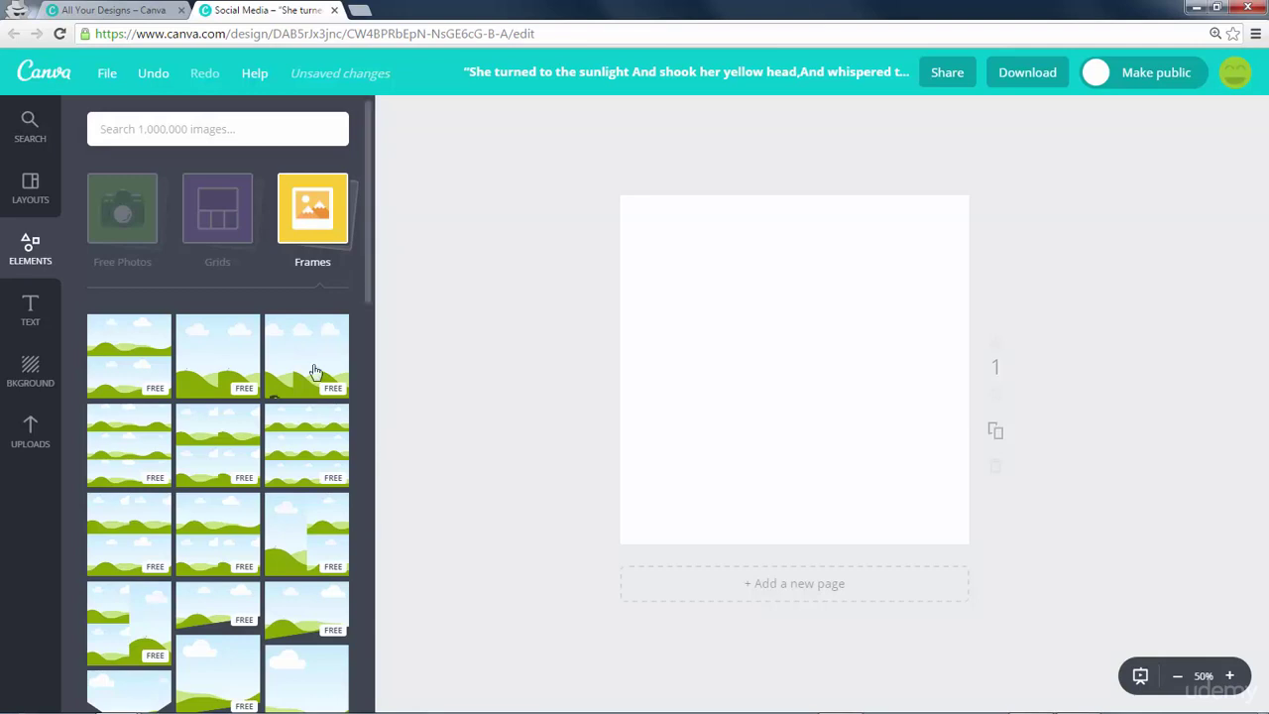
Add the frame with a pointed lower edge to the page, shrink it slightly and move it to the page's upper edge.
{"action": "scroll", "coordinate": [298, 429], "scroll_direction": "down", "scroll_amount": 3}
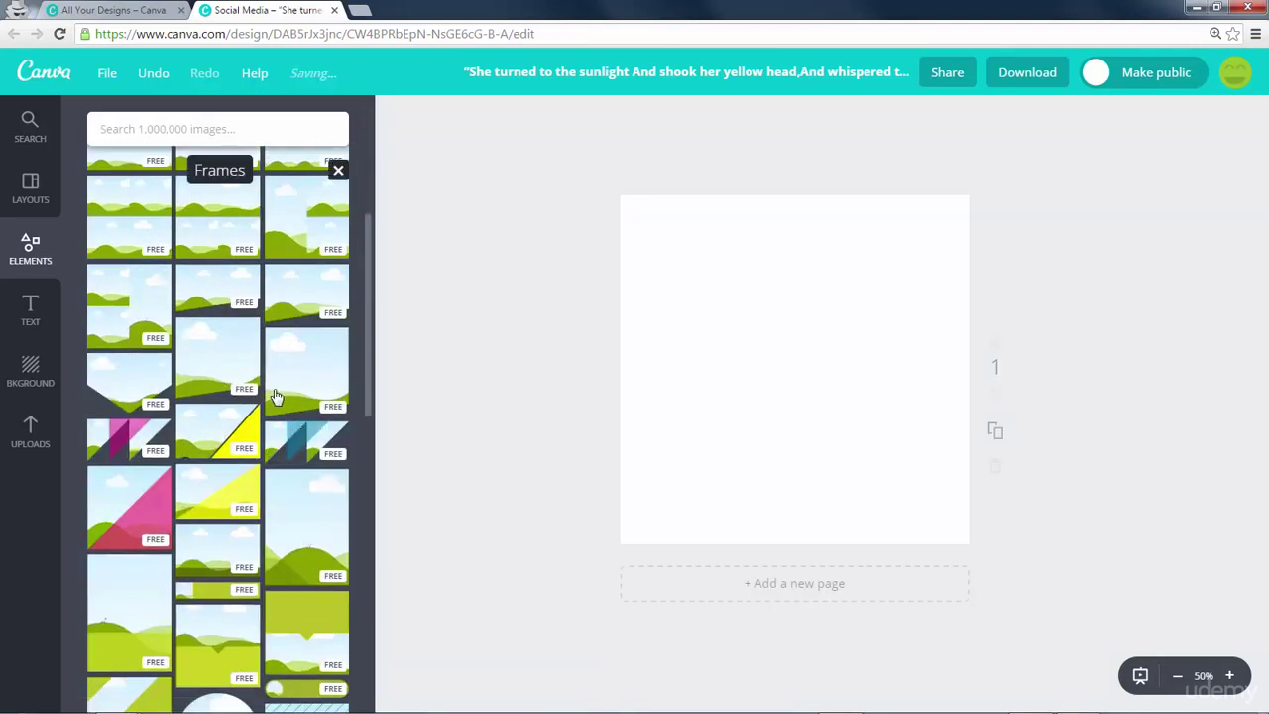
{"action": "left_click_drag", "start_coordinate": [118, 381], "coordinate": [740, 333]}
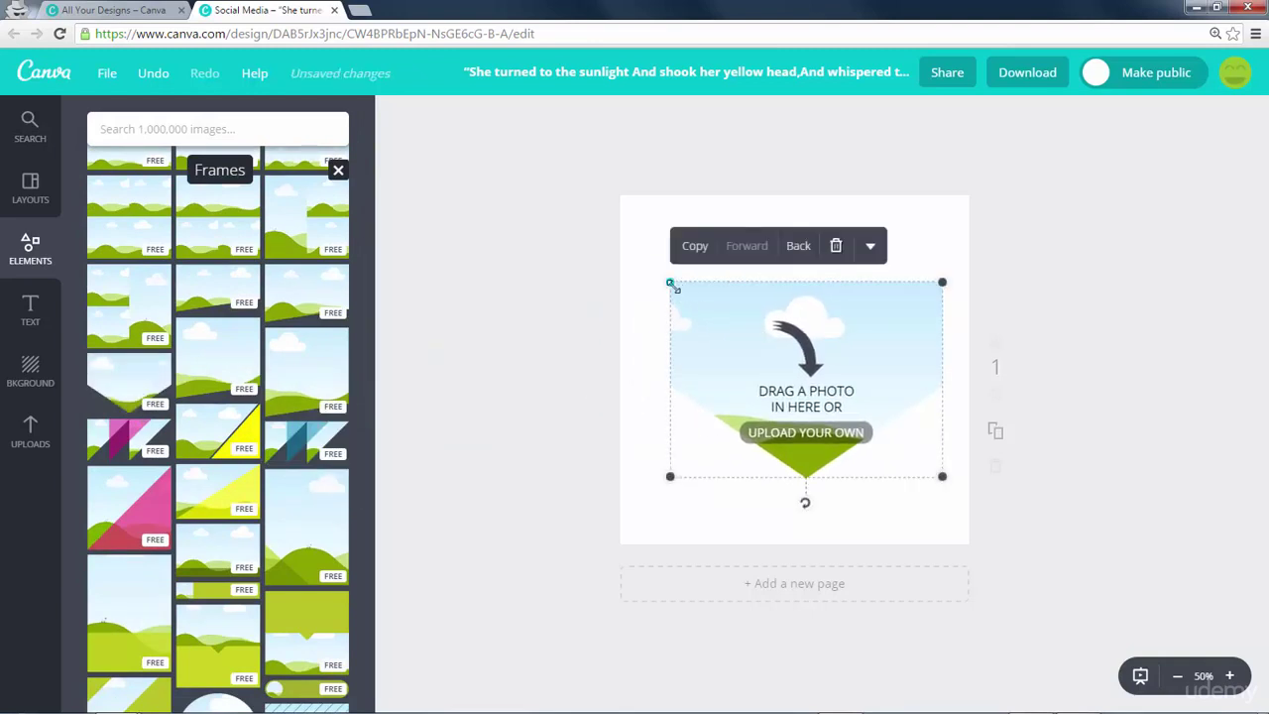
{"action": "mouse_move", "coordinate": [670, 283]}
{"action": "left_mouse_down"}
{"action": "mouse_move", "coordinate": [787, 391]}
{"action": "mouse_move", "coordinate": [612, 294]}
{"action": "mouse_move", "coordinate": [609, 278]}
{"action": "mouse_move", "coordinate": [671, 308]}
{"action": "left_mouse_up"}
{"action": "left_click_drag", "start_coordinate": [753, 341], "coordinate": [742, 265]}
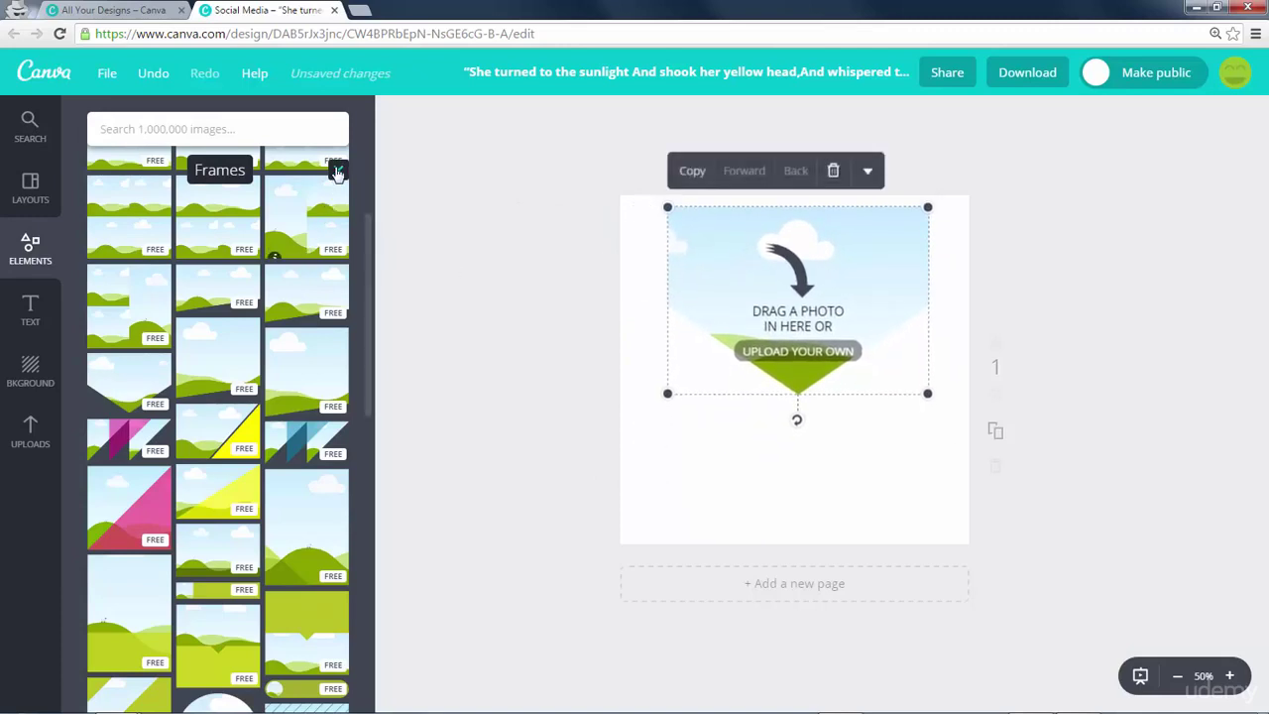
Fill the pointed frame with the free photo of green beans, then enlarge and reposition it against the page's upper edge.
{"action": "left_click", "coordinate": [337, 172]}
{"action": "left_click", "coordinate": [149, 250]}
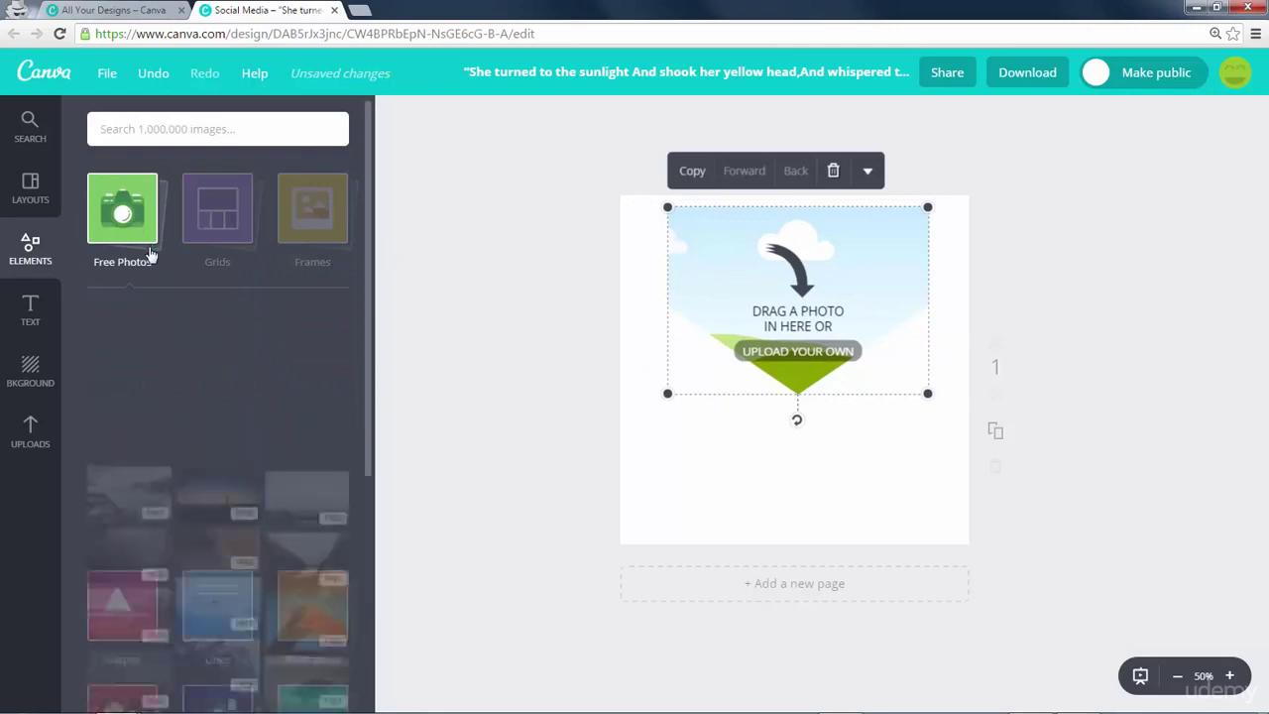
{"action": "left_click_drag", "start_coordinate": [217, 340], "coordinate": [739, 302]}
{"action": "left_click_drag", "start_coordinate": [926, 394], "coordinate": [972, 425]}
{"action": "left_click_drag", "start_coordinate": [813, 307], "coordinate": [782, 302]}
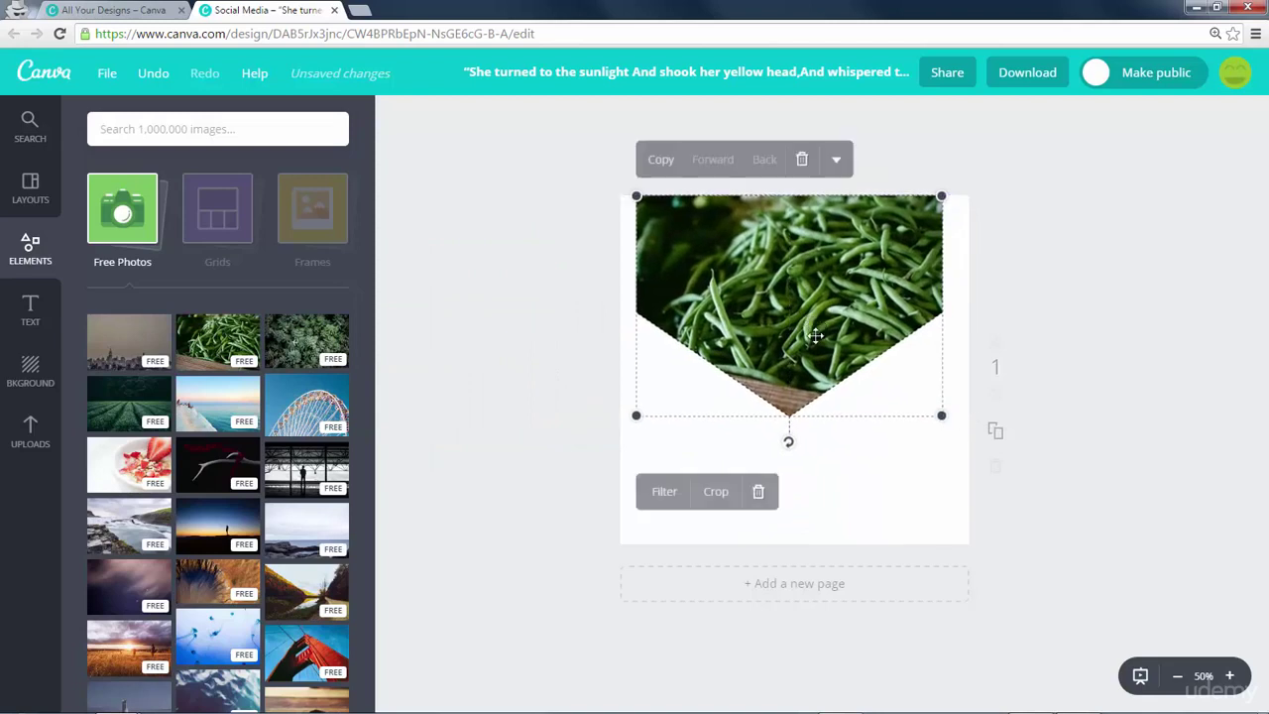
{"action": "left_click", "coordinate": [562, 335]}
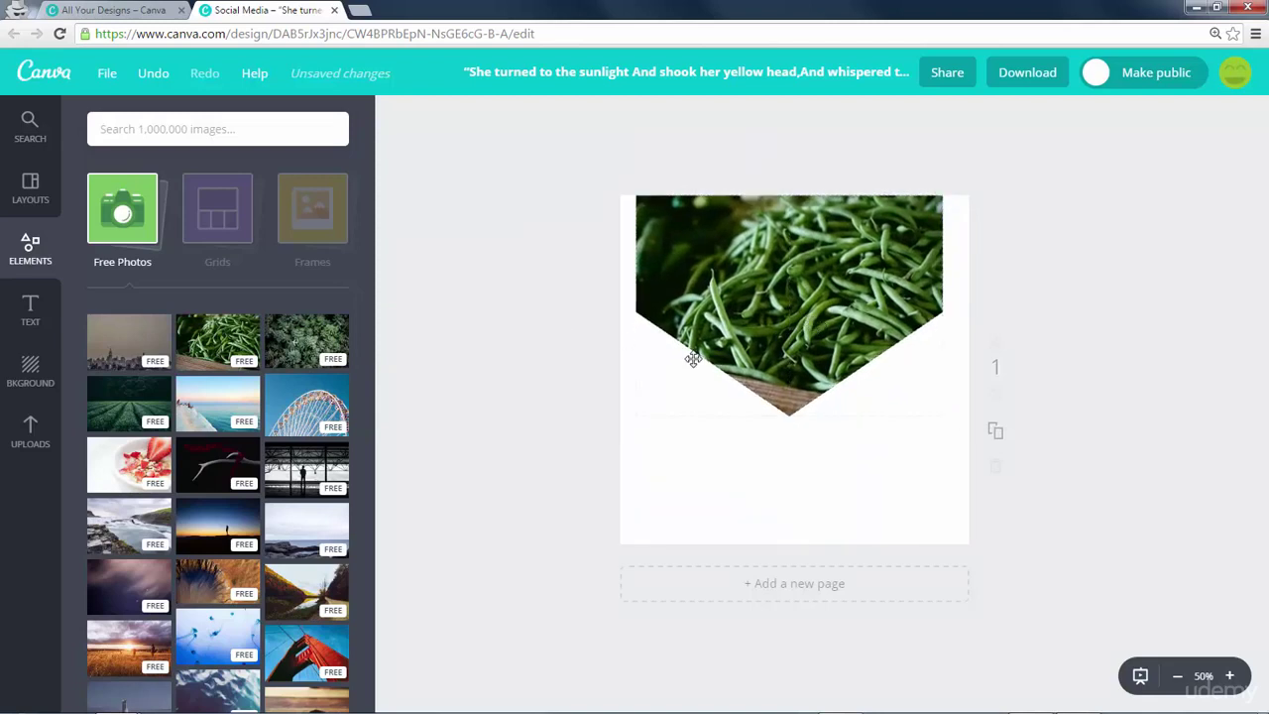
Delete the green bean photo frame from the page and return to the overview of element collections.
{"action": "left_click", "coordinate": [820, 302]}
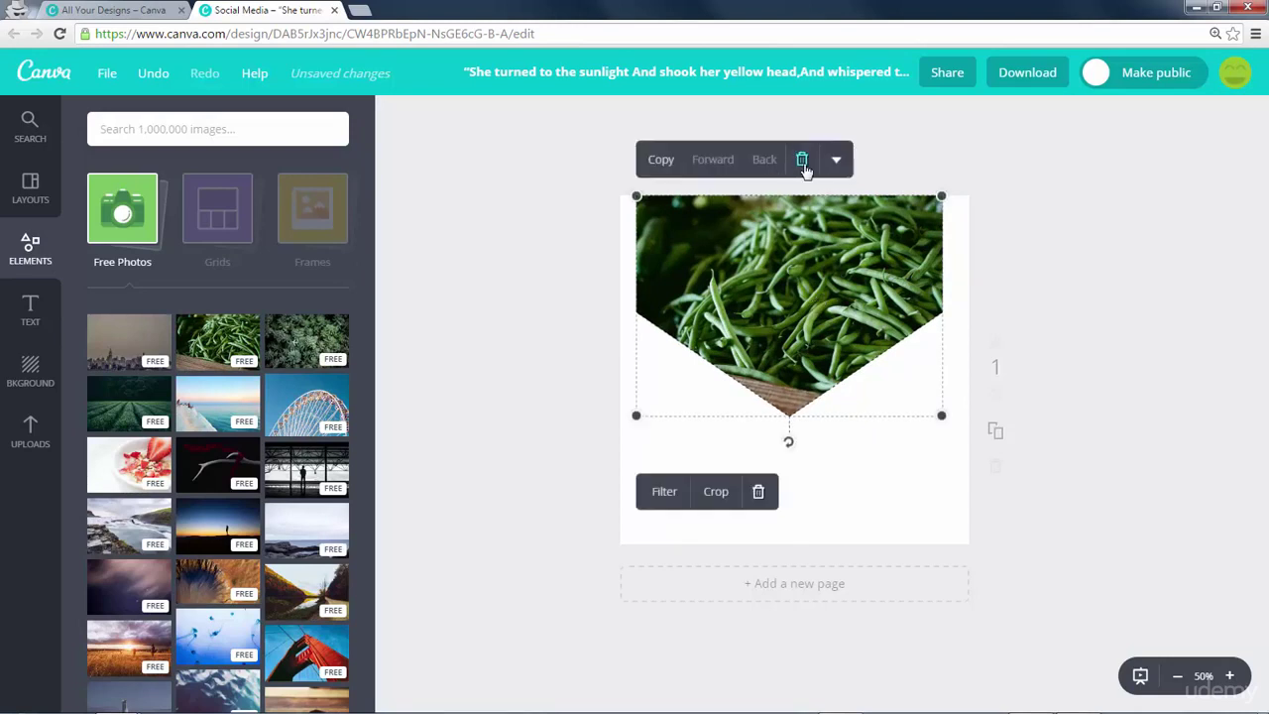
{"action": "left_click", "coordinate": [802, 160]}
{"action": "left_click", "coordinate": [126, 212]}
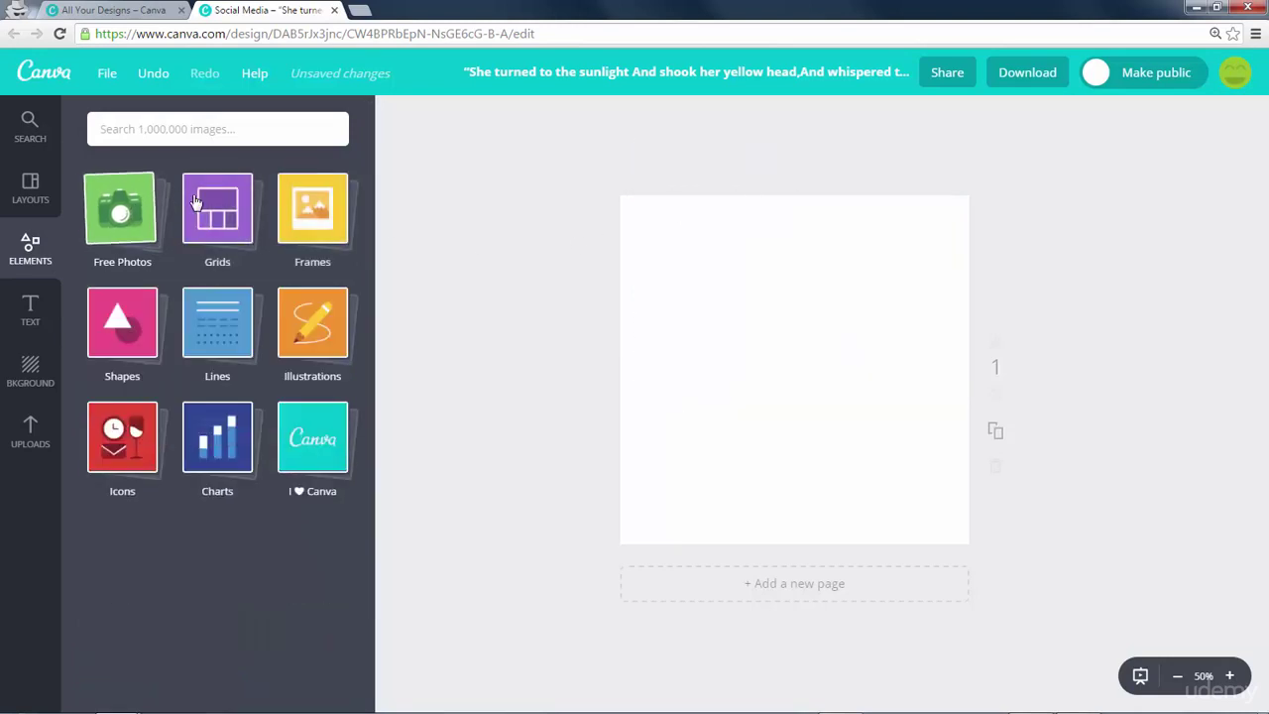
Browse the Shapes collection and add the solid circle with a thick inner ring to the page.
{"action": "left_click", "coordinate": [107, 342]}
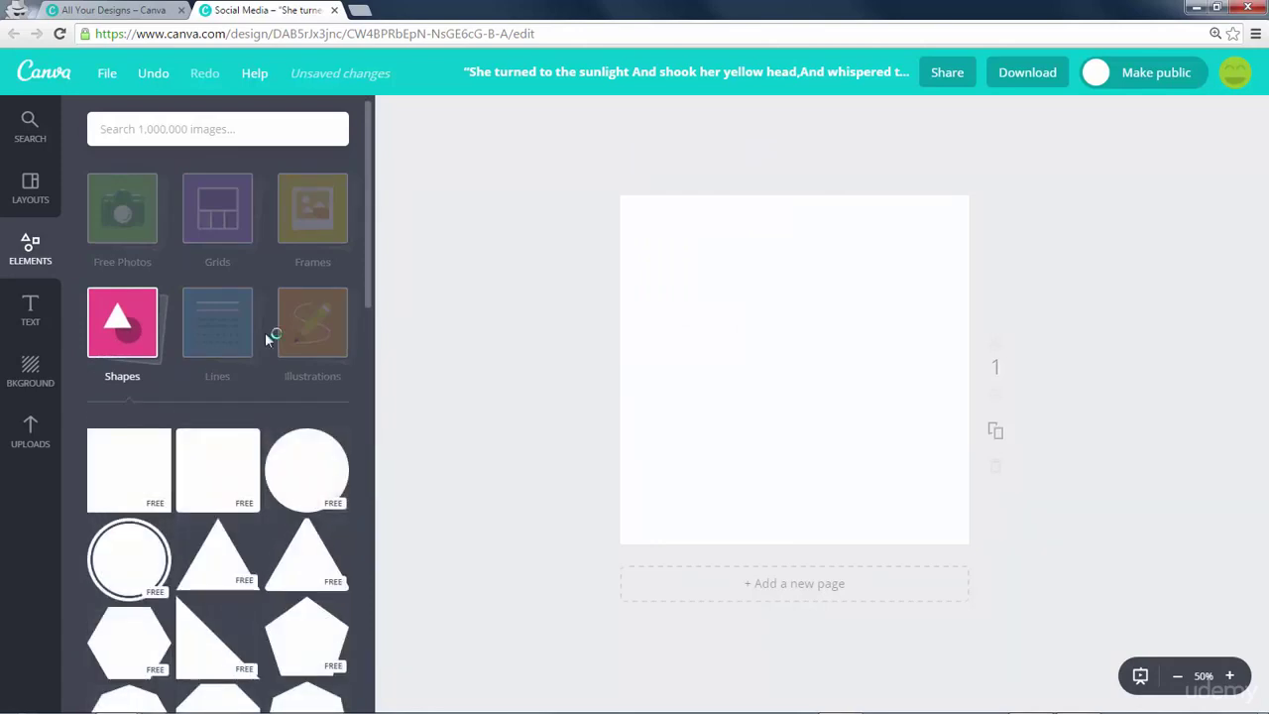
{"action": "scroll", "coordinate": [268, 340], "scroll_direction": "down", "scroll_amount": 10}
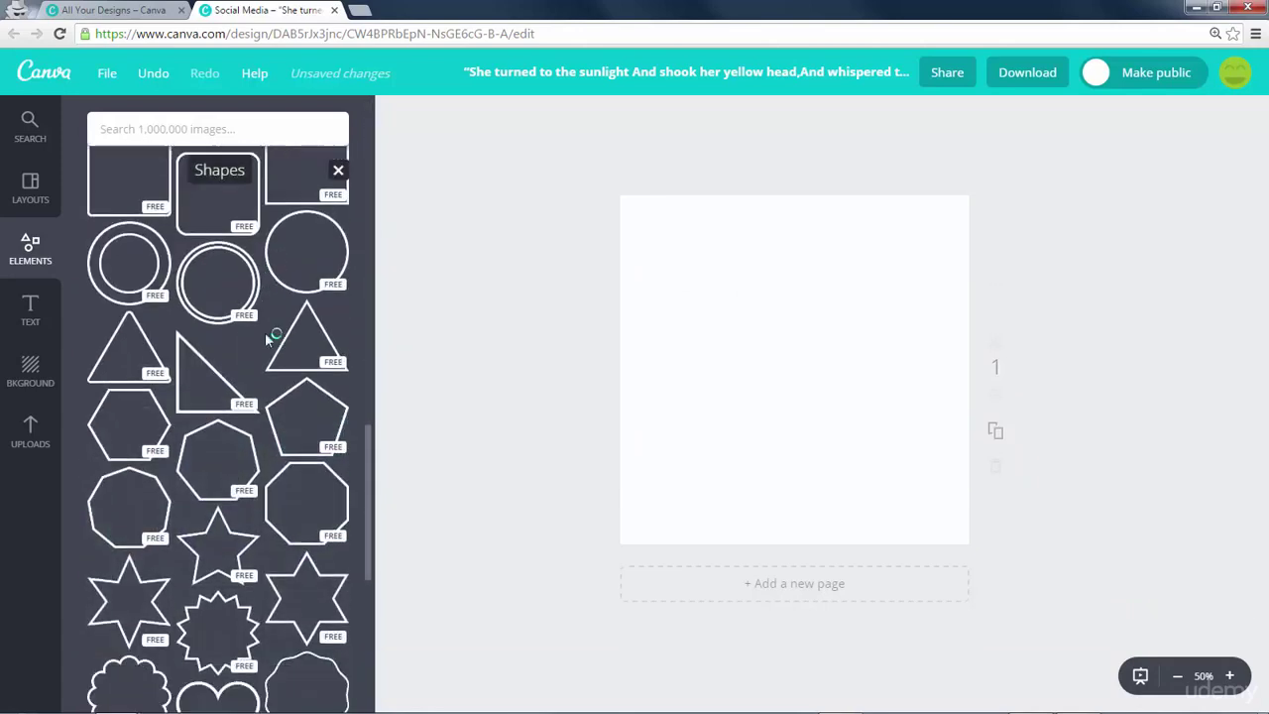
{"action": "scroll", "coordinate": [268, 340], "scroll_direction": "down", "scroll_amount": 10}
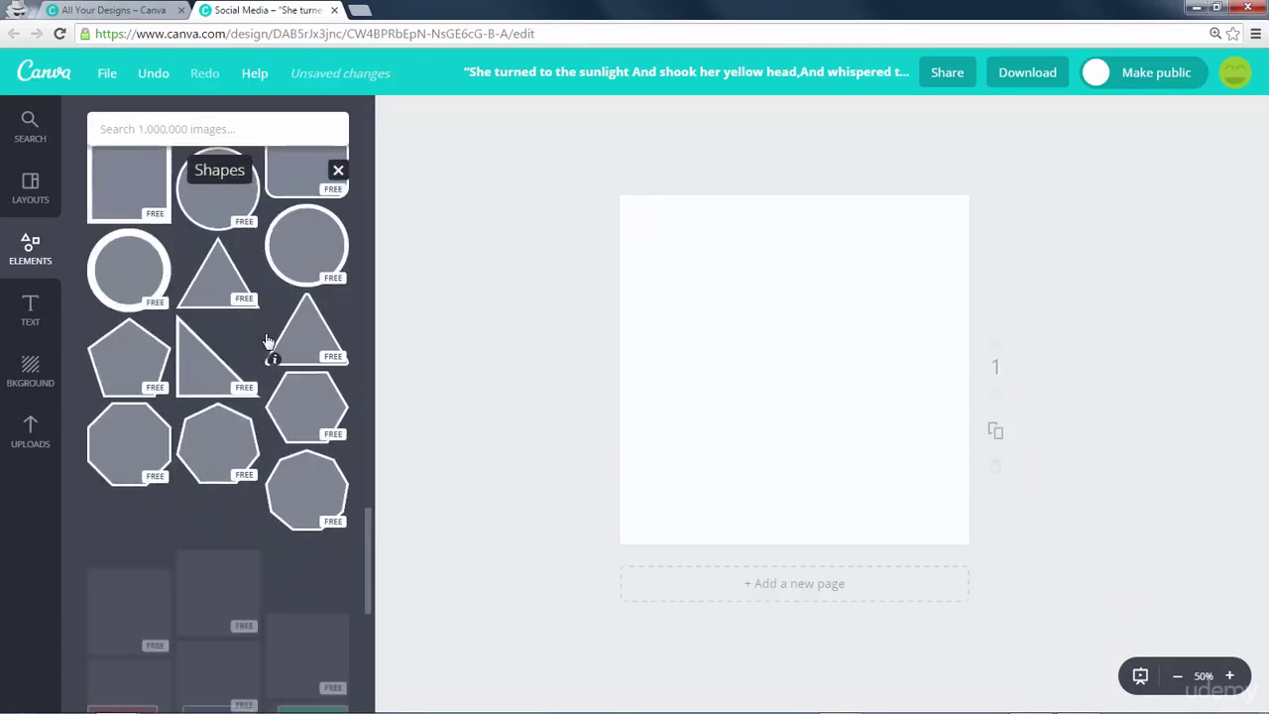
{"action": "scroll", "coordinate": [268, 340], "scroll_direction": "down", "scroll_amount": 10}
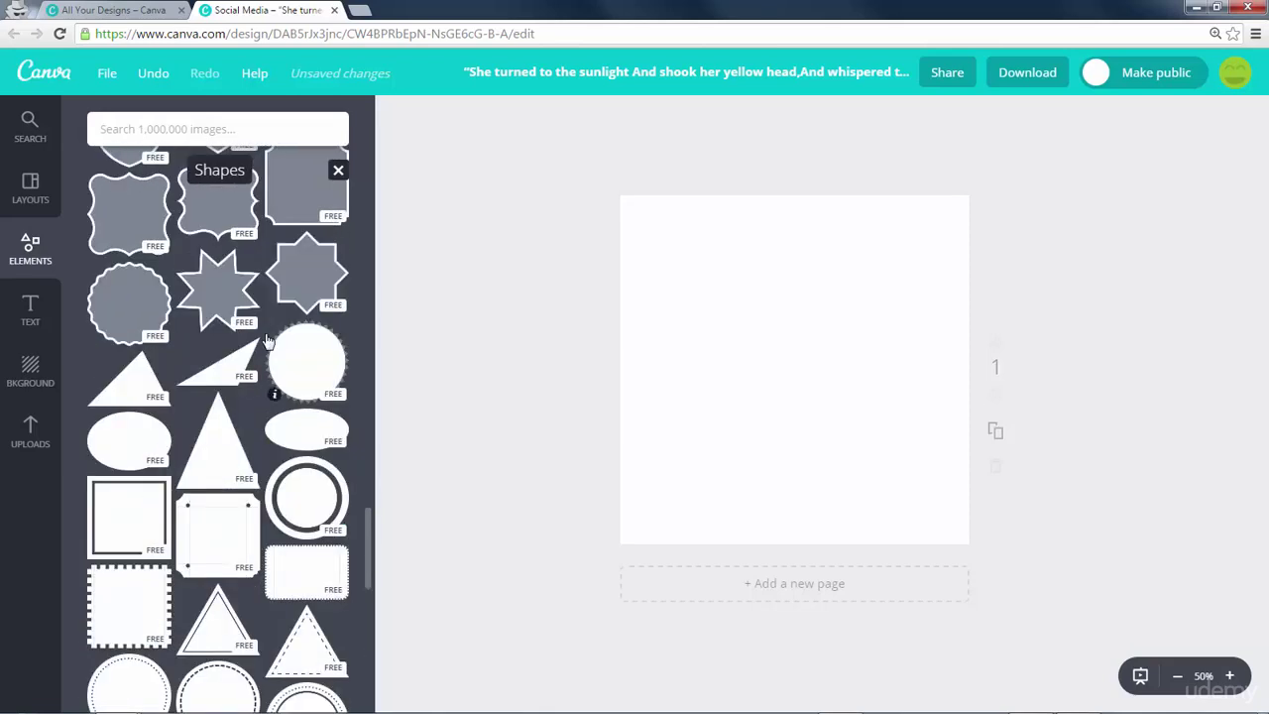
{"action": "scroll", "coordinate": [268, 340], "scroll_direction": "down", "scroll_amount": 3}
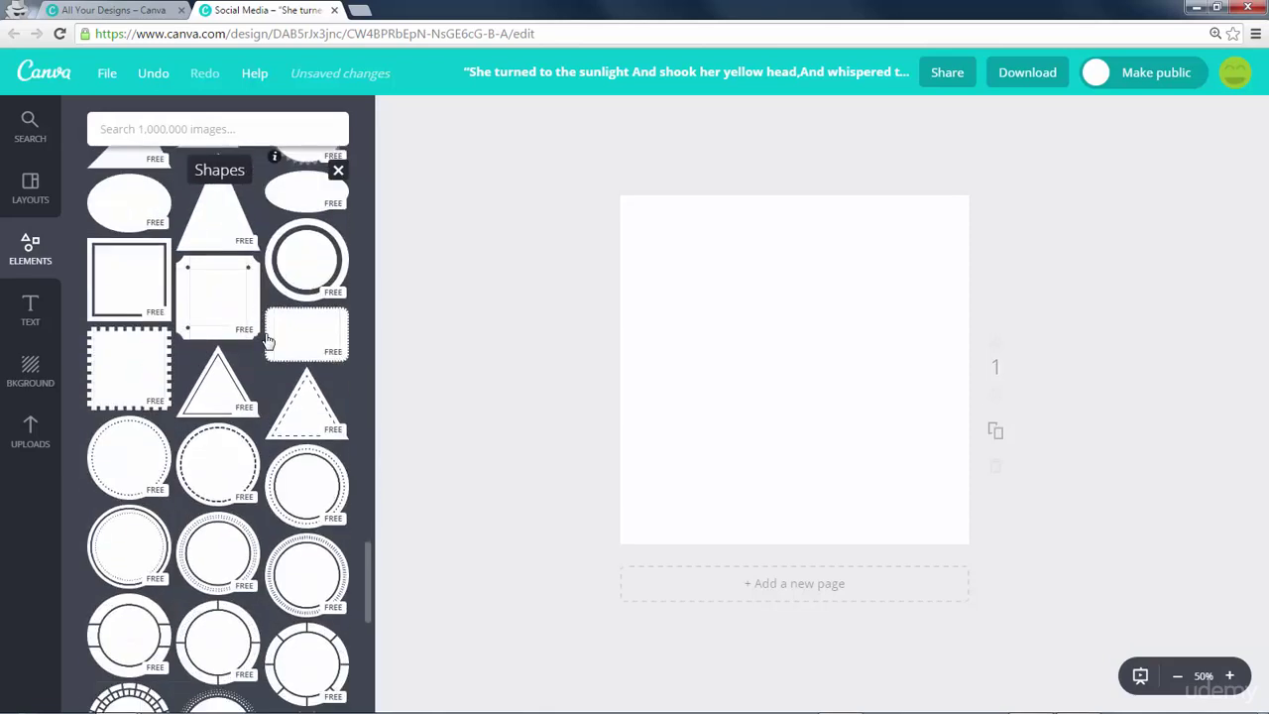
{"action": "left_click", "coordinate": [309, 264]}
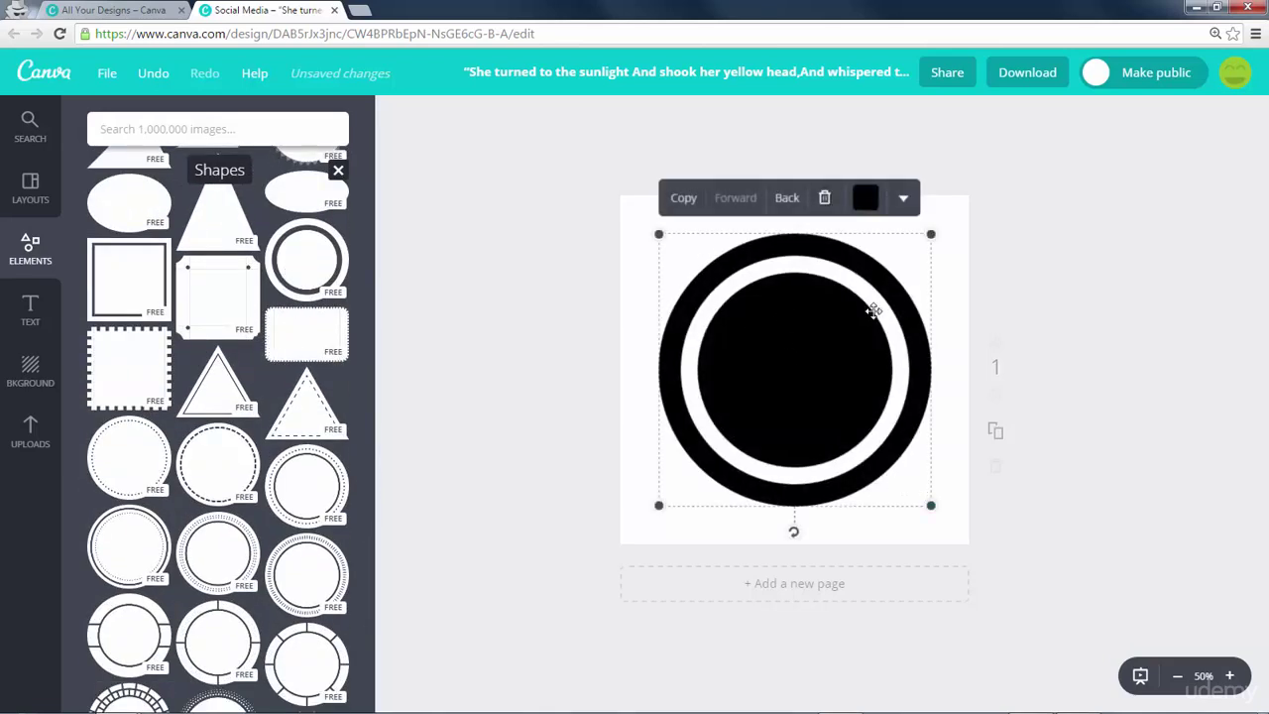
Recolor the ringed circle with the orange of the default palette.
{"action": "left_click", "coordinate": [870, 202]}
{"action": "left_click", "coordinate": [830, 335]}
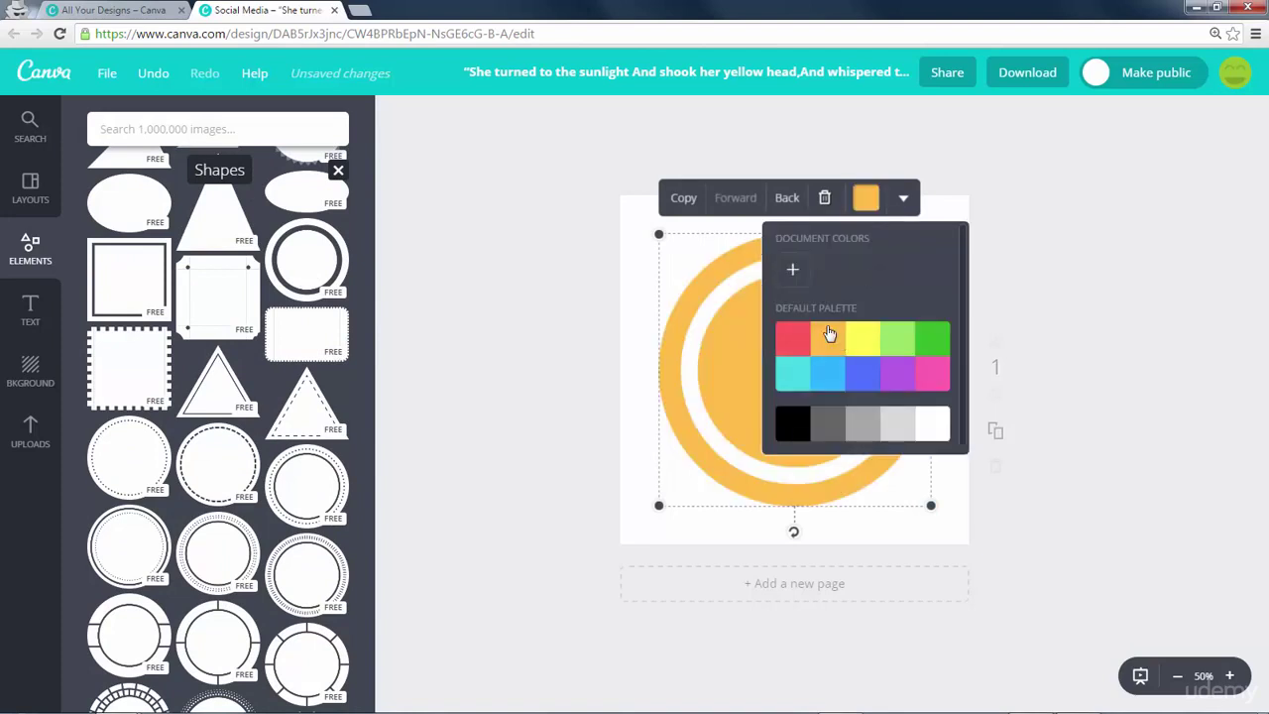
{"action": "left_click", "coordinate": [543, 337]}
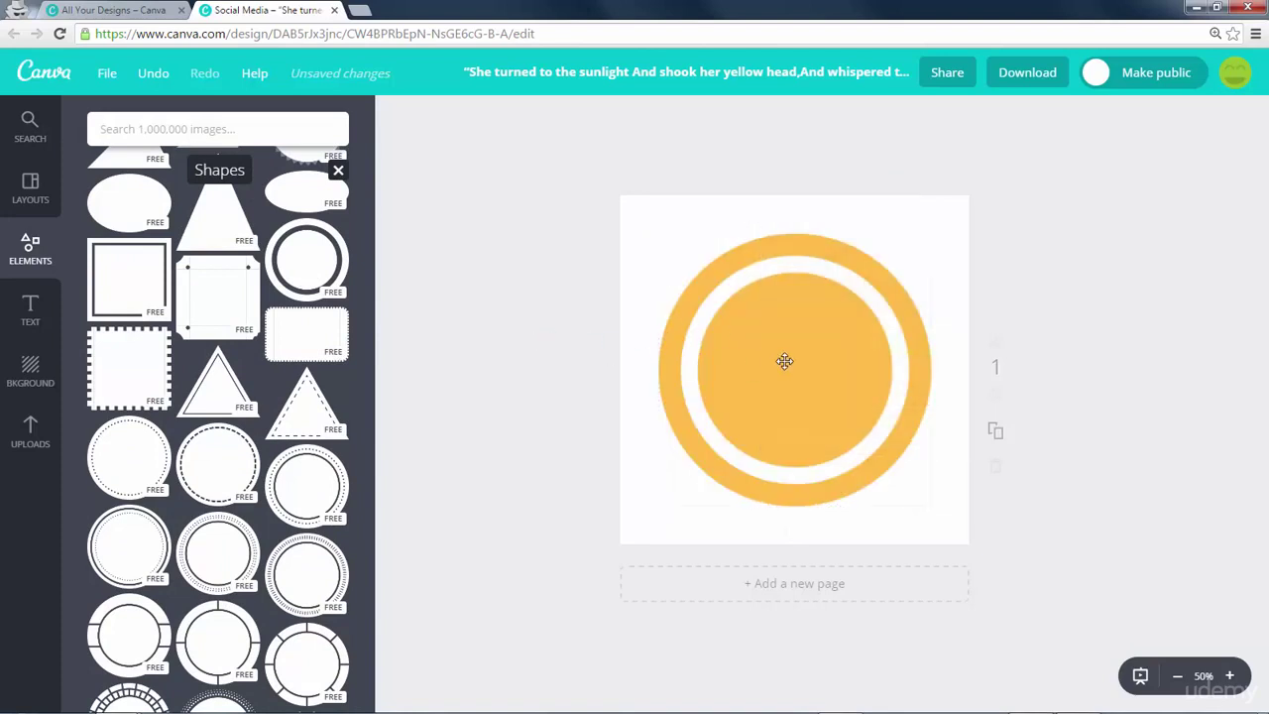
Shrink the orange ringed circle to roughly half its size and center it on the page.
{"action": "left_click", "coordinate": [784, 361]}
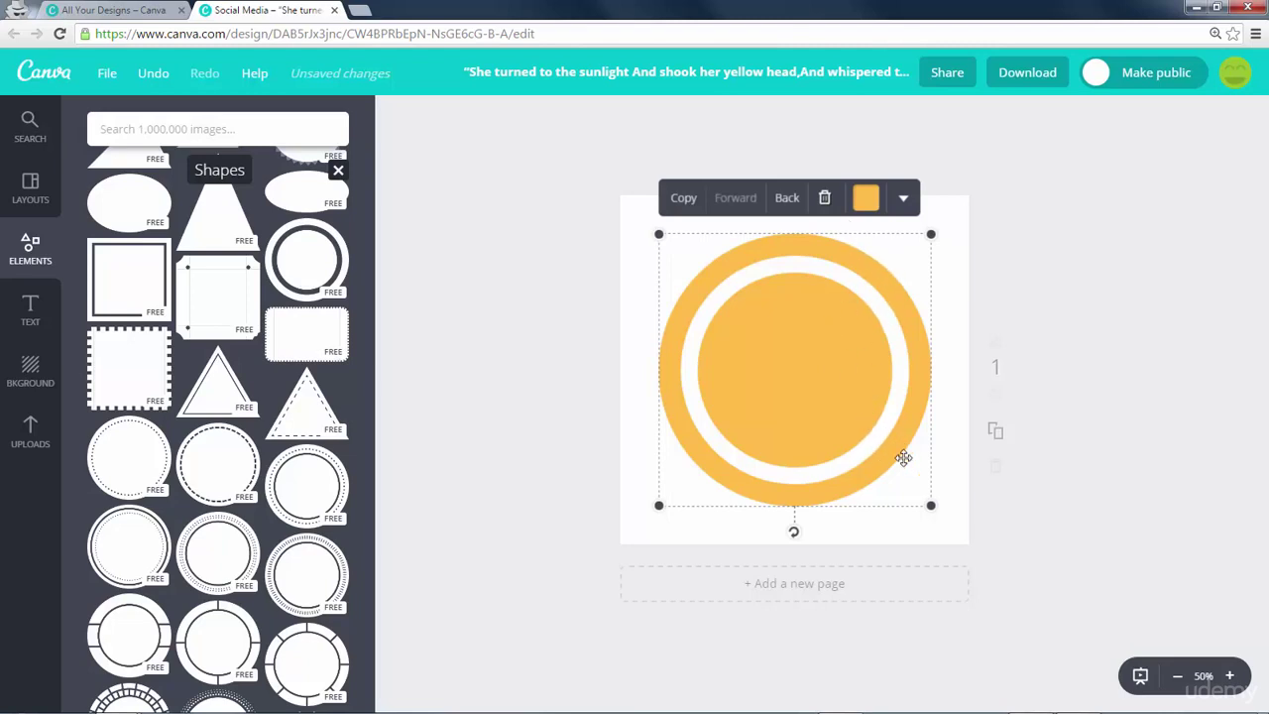
{"action": "left_click_drag", "start_coordinate": [926, 510], "coordinate": [783, 414]}
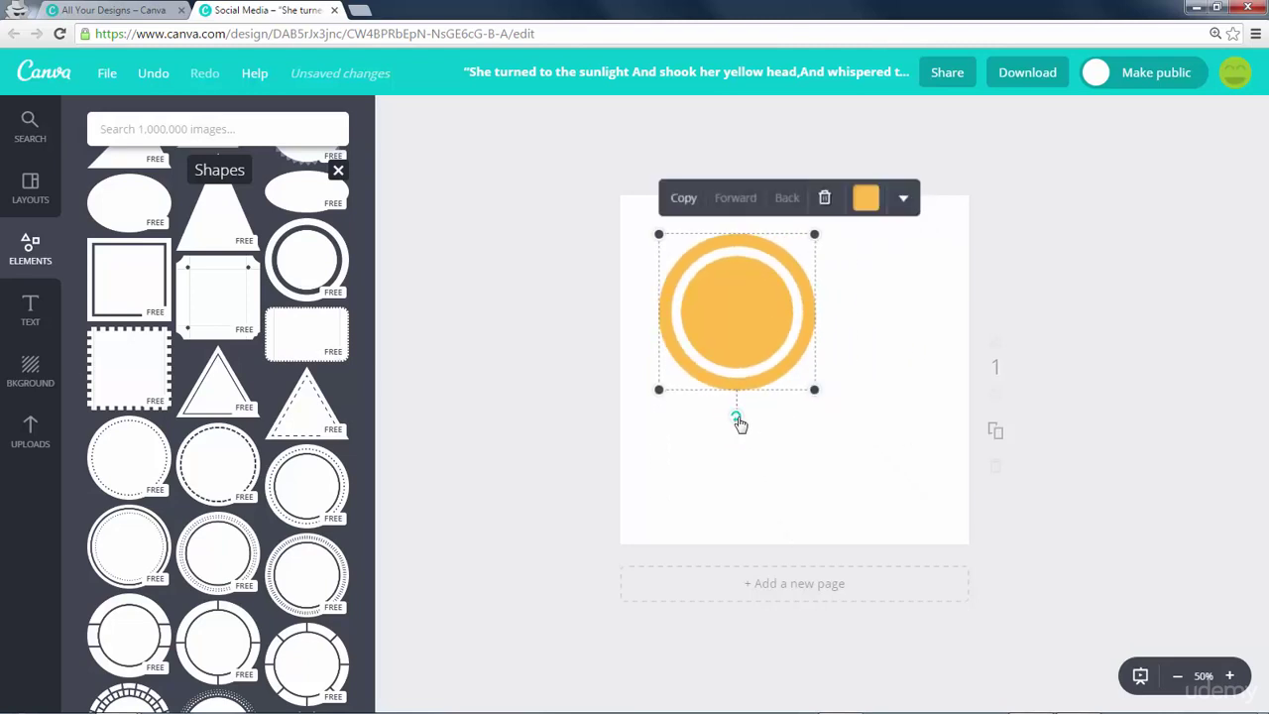
{"action": "left_click_drag", "start_coordinate": [718, 299], "coordinate": [775, 358]}
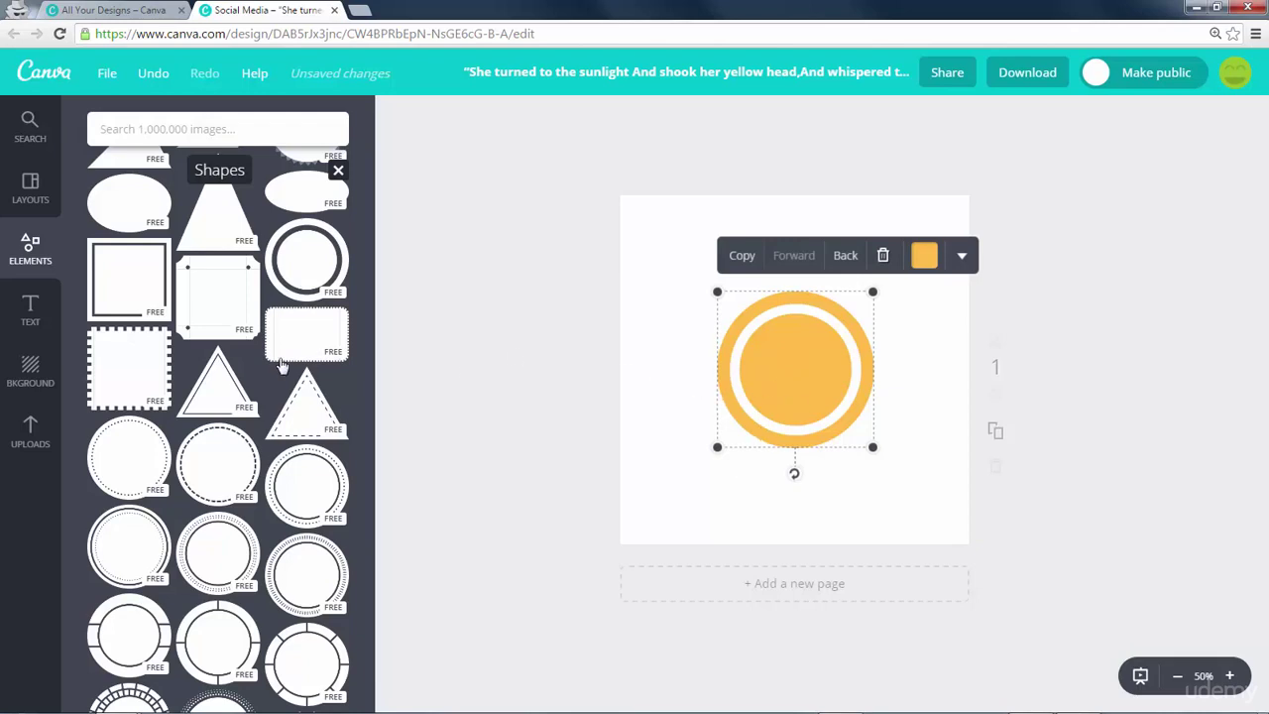
Add the triangle with an inner outline, shrink it and place it beside the orange circle on its left.
{"action": "left_click", "coordinate": [214, 392]}
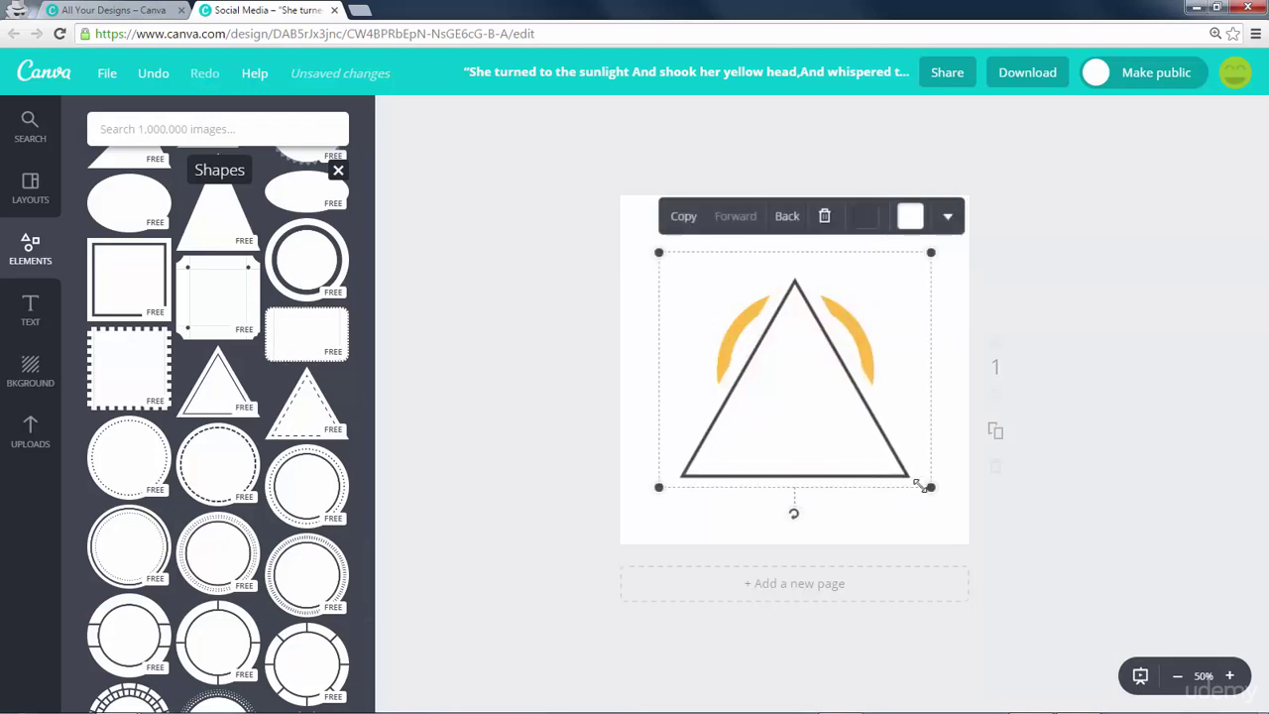
{"action": "left_click_drag", "start_coordinate": [926, 490], "coordinate": [763, 345]}
{"action": "left_click_drag", "start_coordinate": [710, 300], "coordinate": [675, 371]}
{"action": "left_click_drag", "start_coordinate": [675, 369], "coordinate": [675, 378]}
{"action": "left_click", "coordinate": [545, 363]}
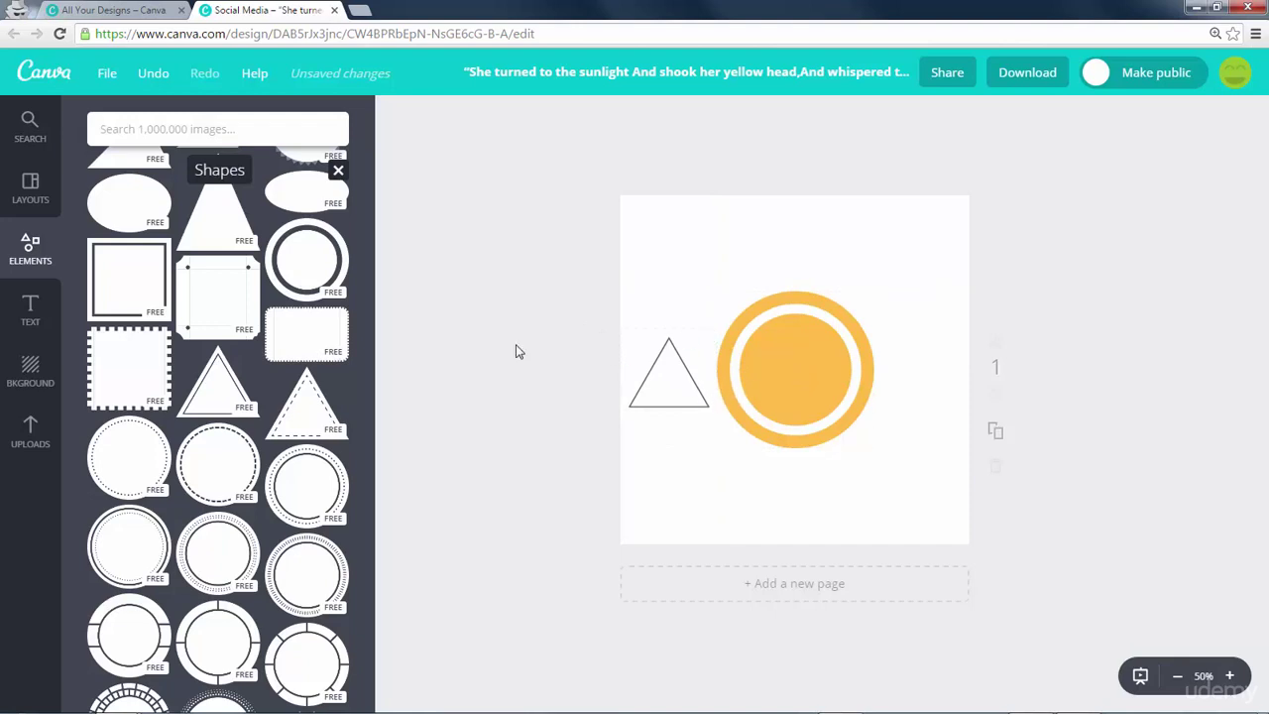
Delete the circle and the triangle from the page and close the Shapes collection.
{"action": "left_click", "coordinate": [719, 391]}
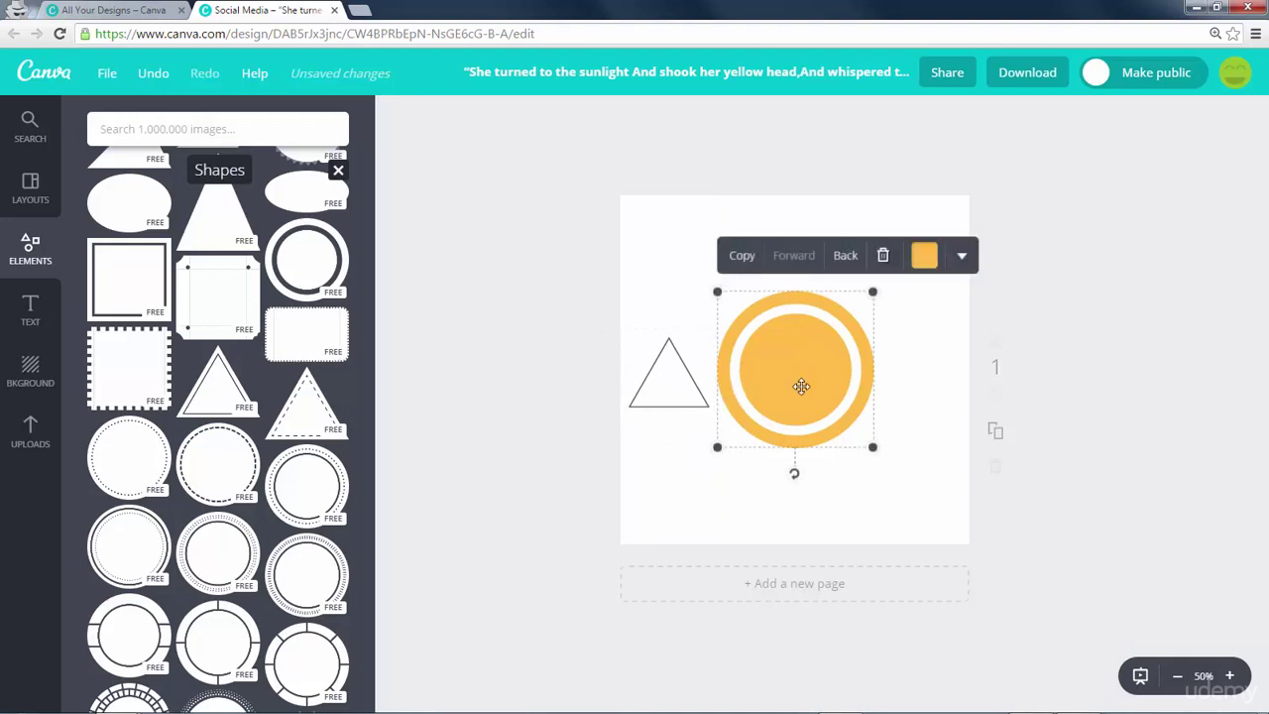
{"action": "key", "text": "Delete"}
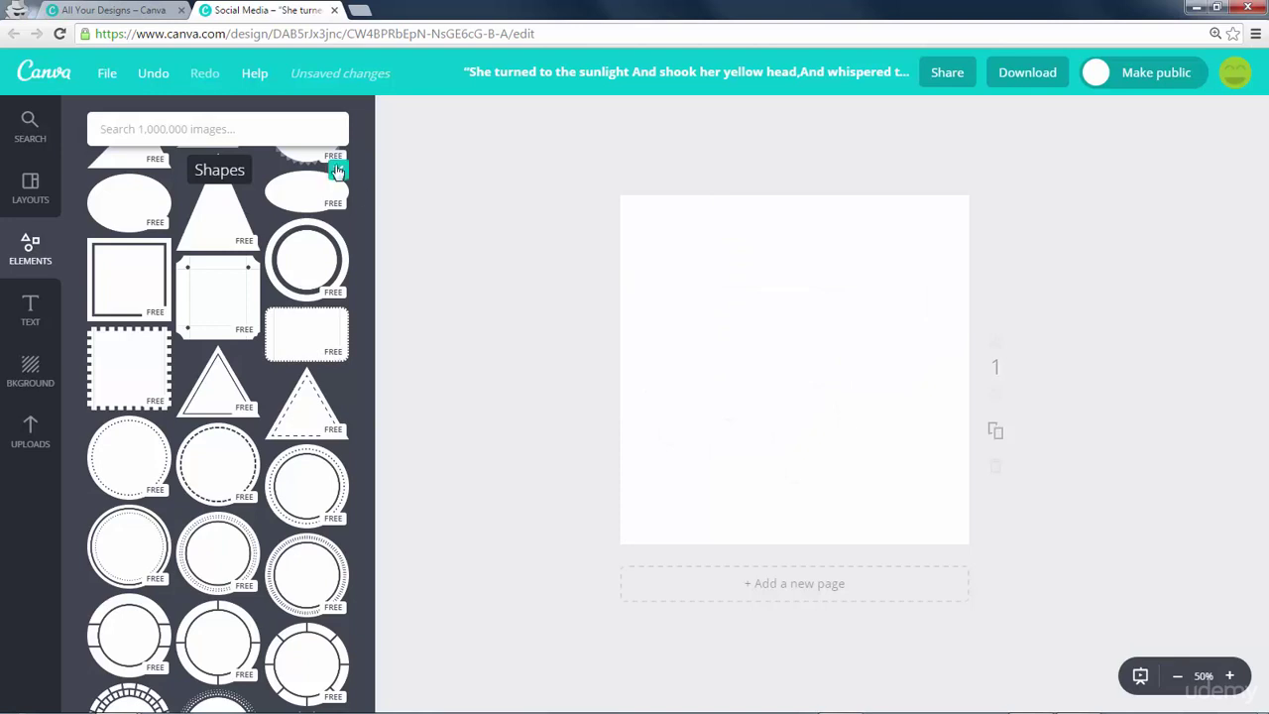
{"action": "left_click", "coordinate": [338, 171]}
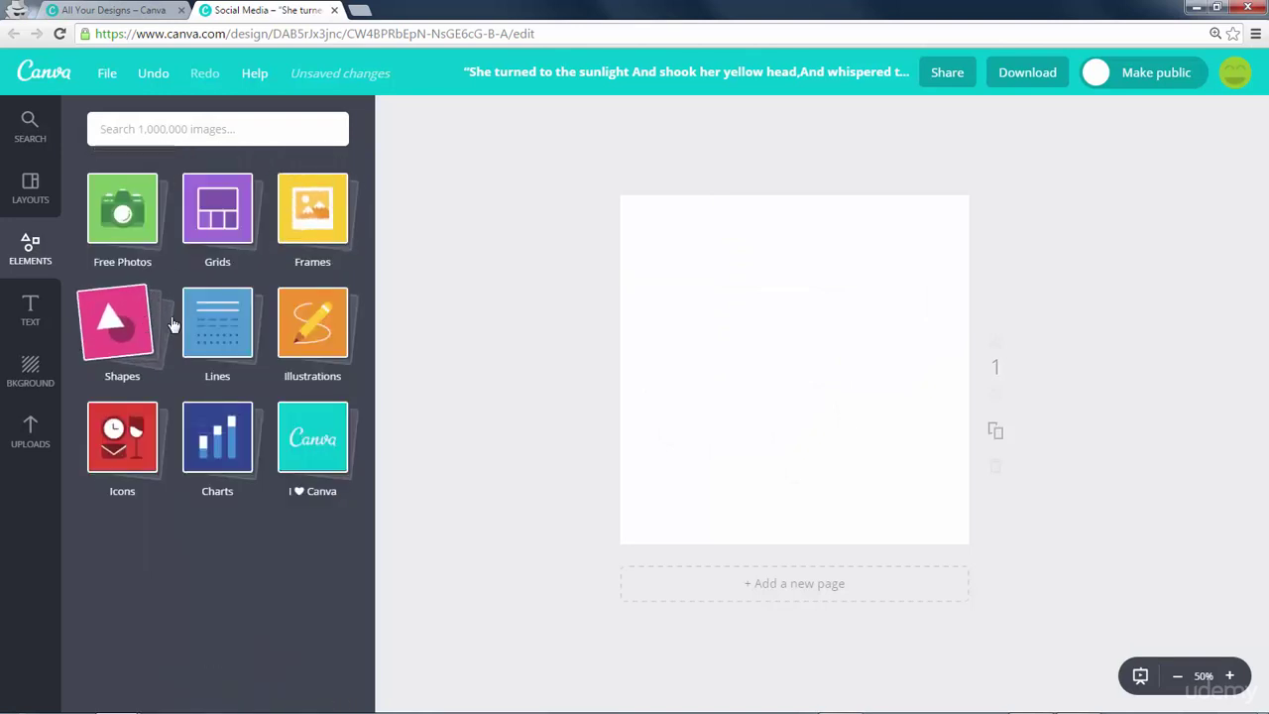
Try out the thin red line from the Lines collection at another position on the page, then delete it.
{"action": "left_click", "coordinate": [217, 318]}
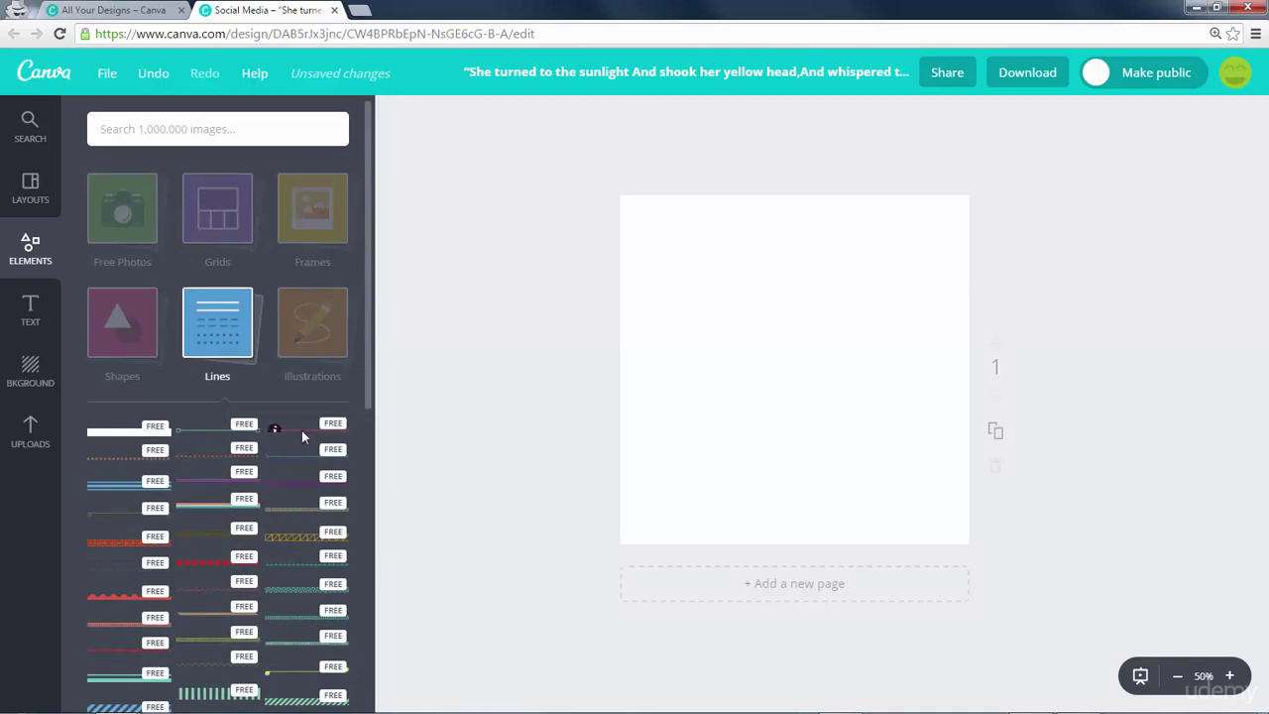
{"action": "left_click", "coordinate": [301, 430]}
{"action": "left_click_drag", "start_coordinate": [698, 371], "coordinate": [622, 392]}
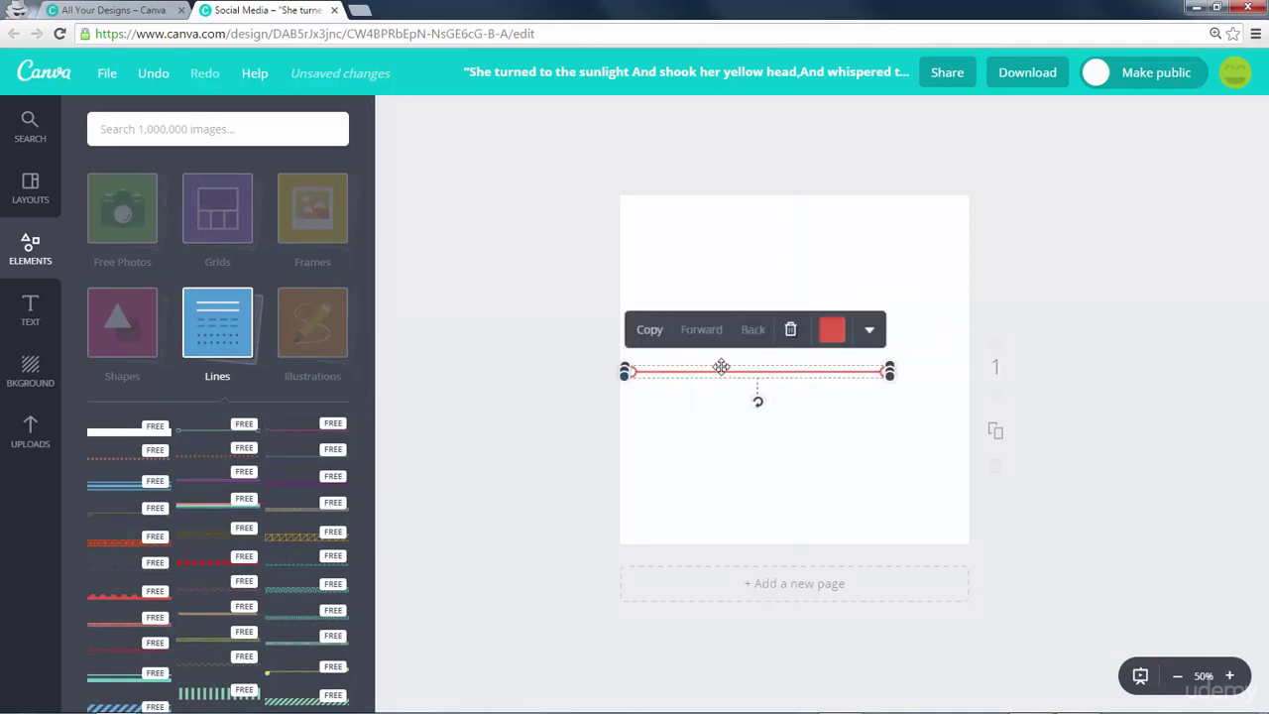
{"action": "left_click_drag", "start_coordinate": [721, 367], "coordinate": [747, 383]}
{"action": "key", "text": "Delete"}
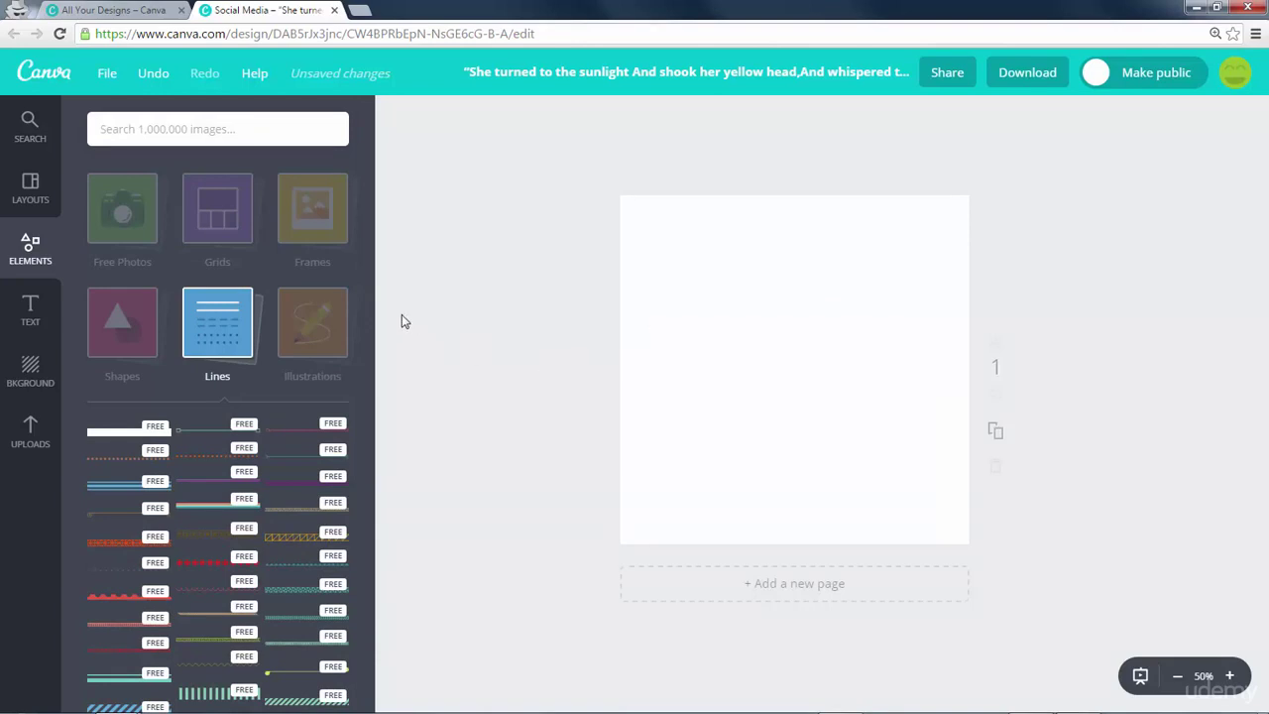
Browse the Illustrations collection and add the popsicle with white stars to the page.
{"action": "left_click", "coordinate": [239, 315]}
{"action": "left_click", "coordinate": [307, 327]}
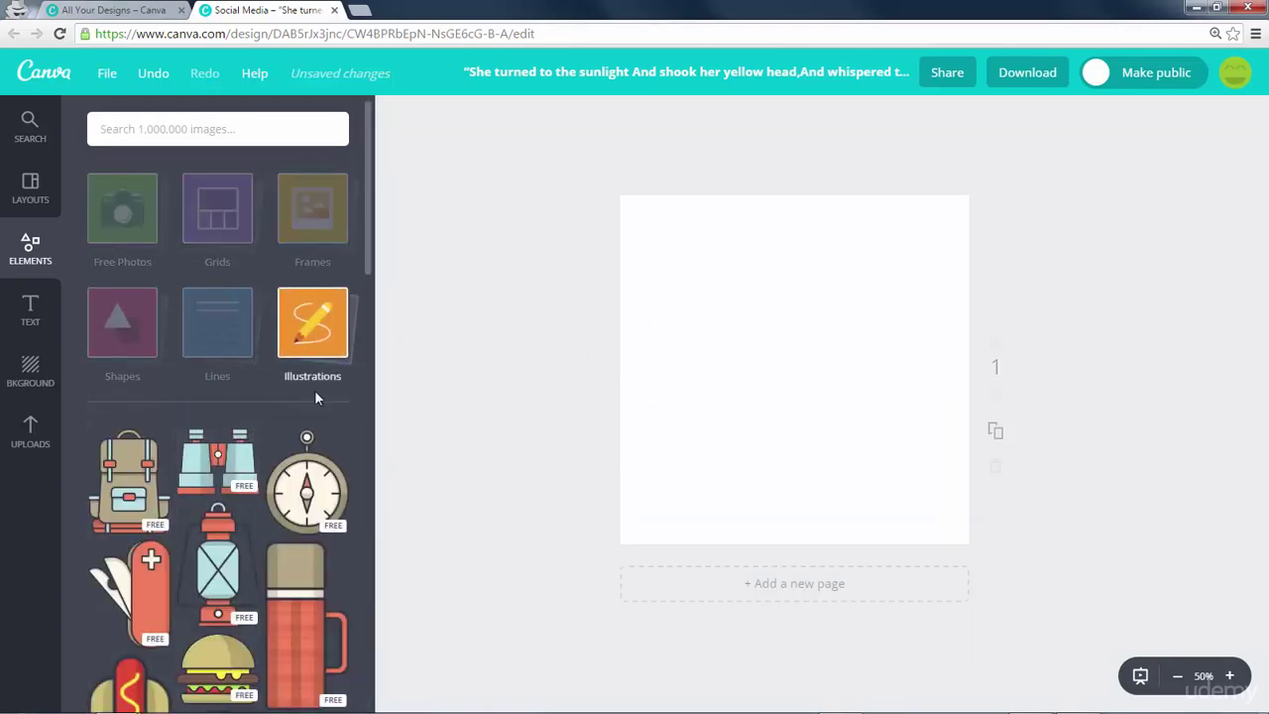
{"action": "scroll", "coordinate": [282, 415], "scroll_direction": "down", "scroll_amount": 3}
{"action": "scroll", "coordinate": [283, 414], "scroll_direction": "up", "scroll_amount": 3}
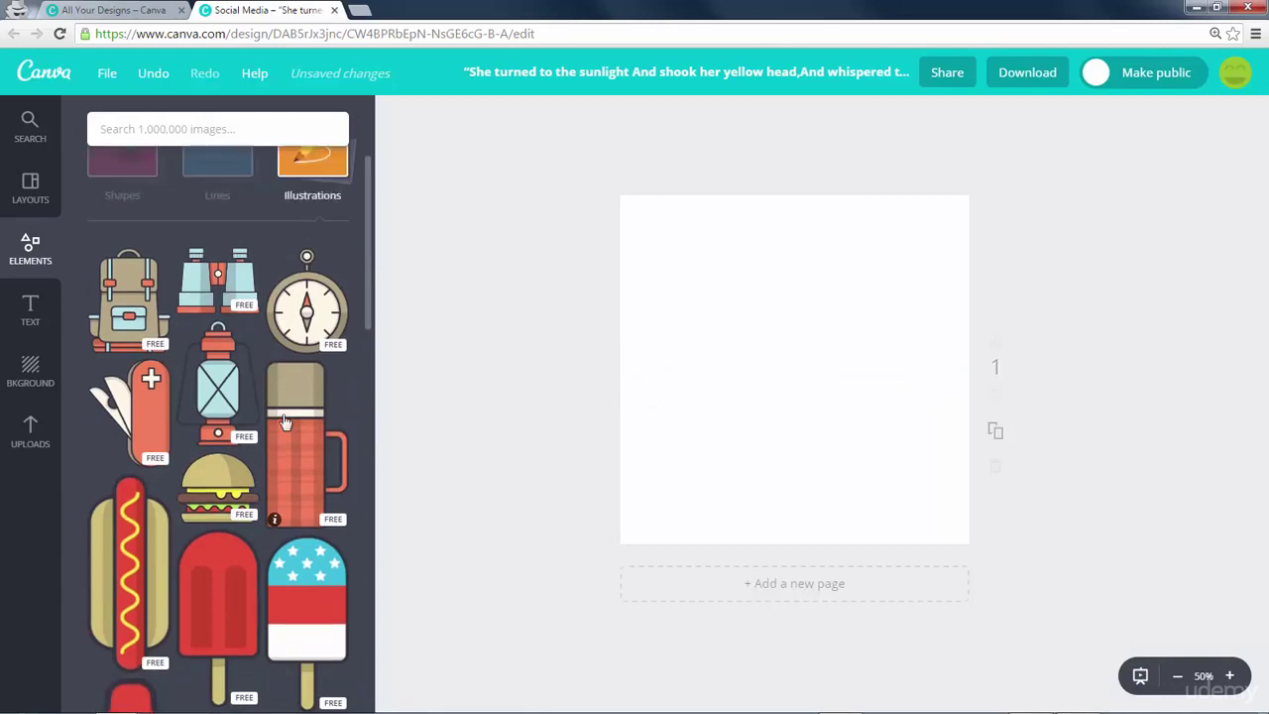
{"action": "scroll", "coordinate": [282, 414], "scroll_direction": "down", "scroll_amount": 4}
{"action": "left_click", "coordinate": [299, 395]}
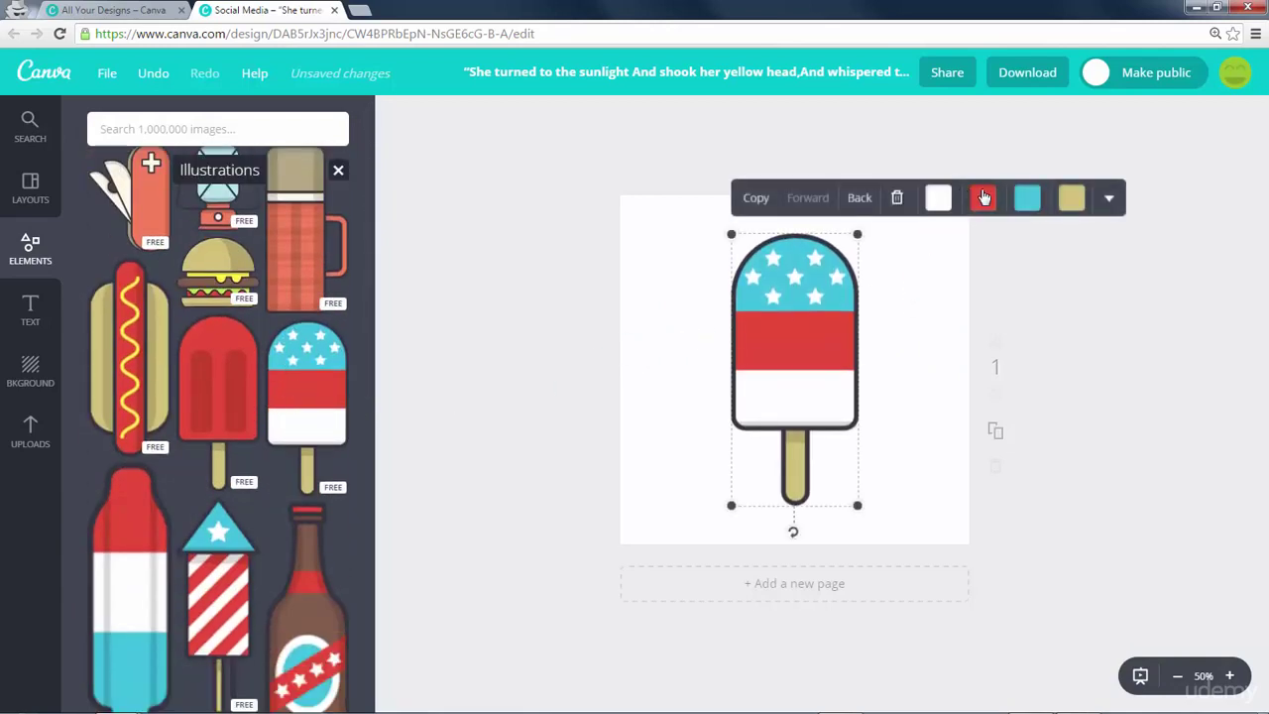
Recolor the popsicle from the default palette: orange for the red band, red for the turquoise top and purple for the stick.
{"action": "left_click", "coordinate": [983, 198]}
{"action": "left_click", "coordinate": [955, 337]}
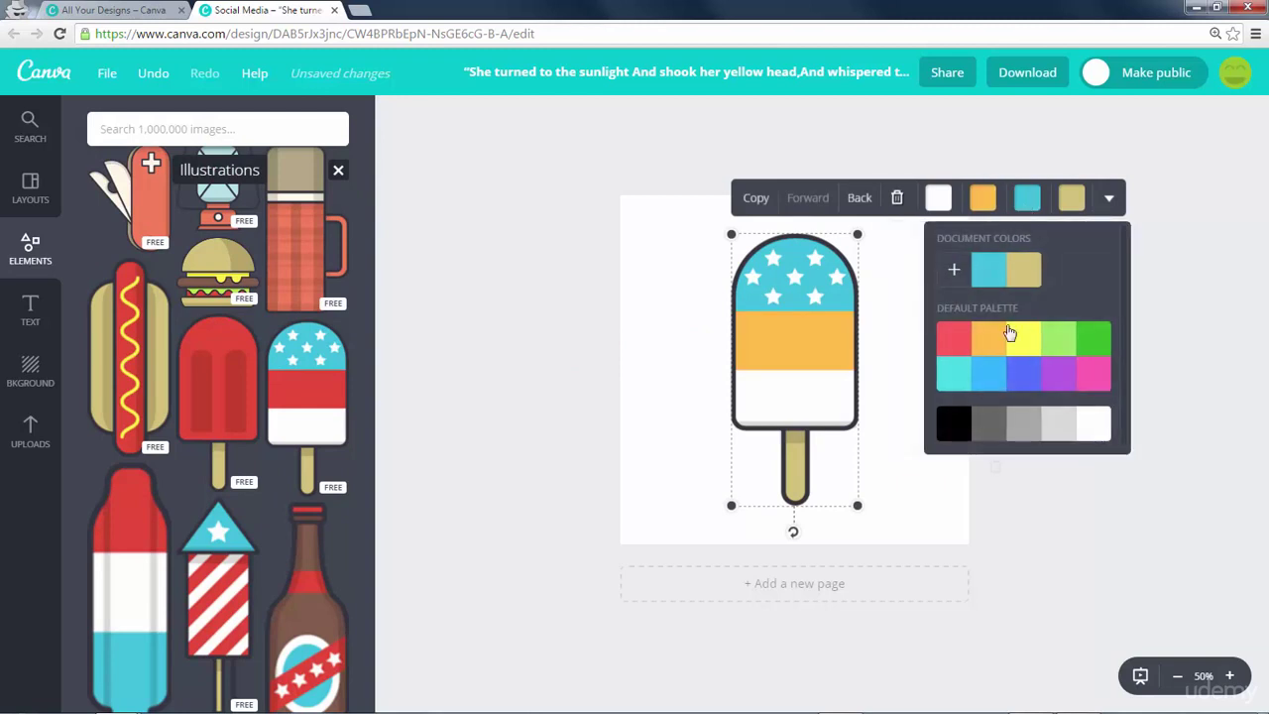
{"action": "left_click", "coordinate": [953, 339]}
{"action": "left_click", "coordinate": [1073, 198]}
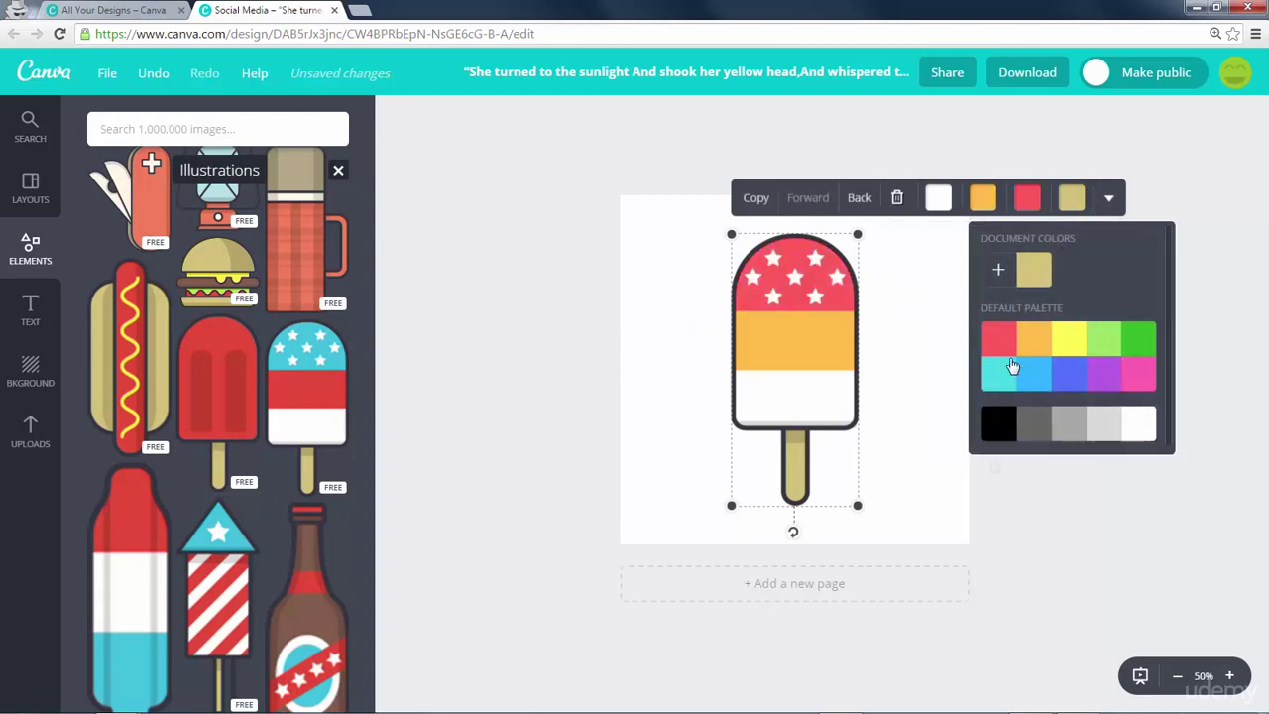
{"action": "left_click", "coordinate": [1032, 374]}
{"action": "left_click", "coordinate": [1105, 381]}
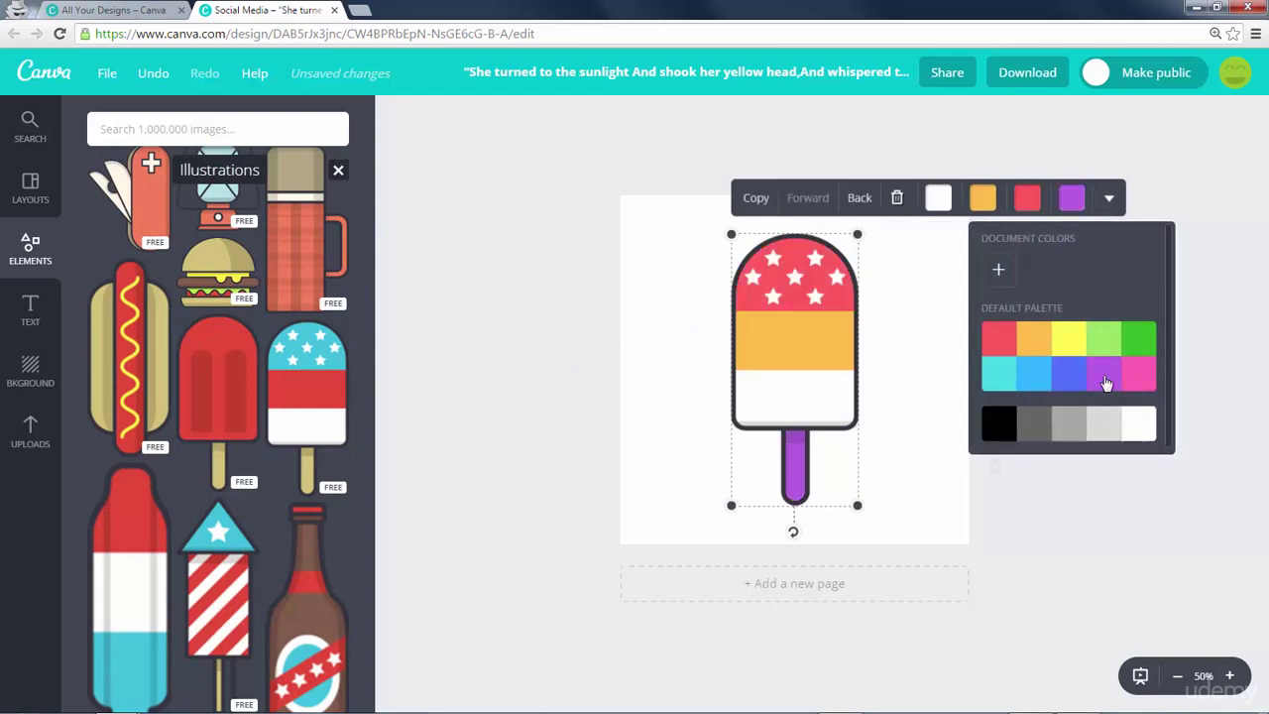
Delete the recolored popsicle illustration from the page.
{"action": "left_click", "coordinate": [823, 316]}
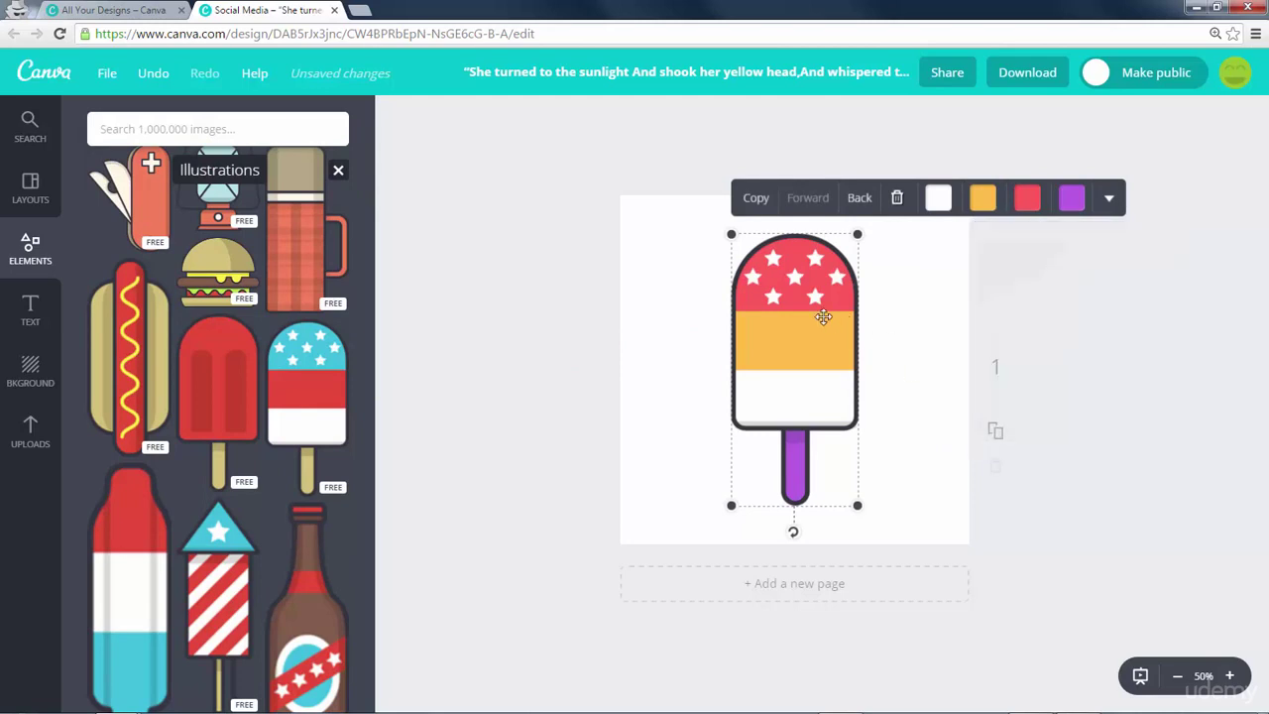
{"action": "key", "text": "Delete"}
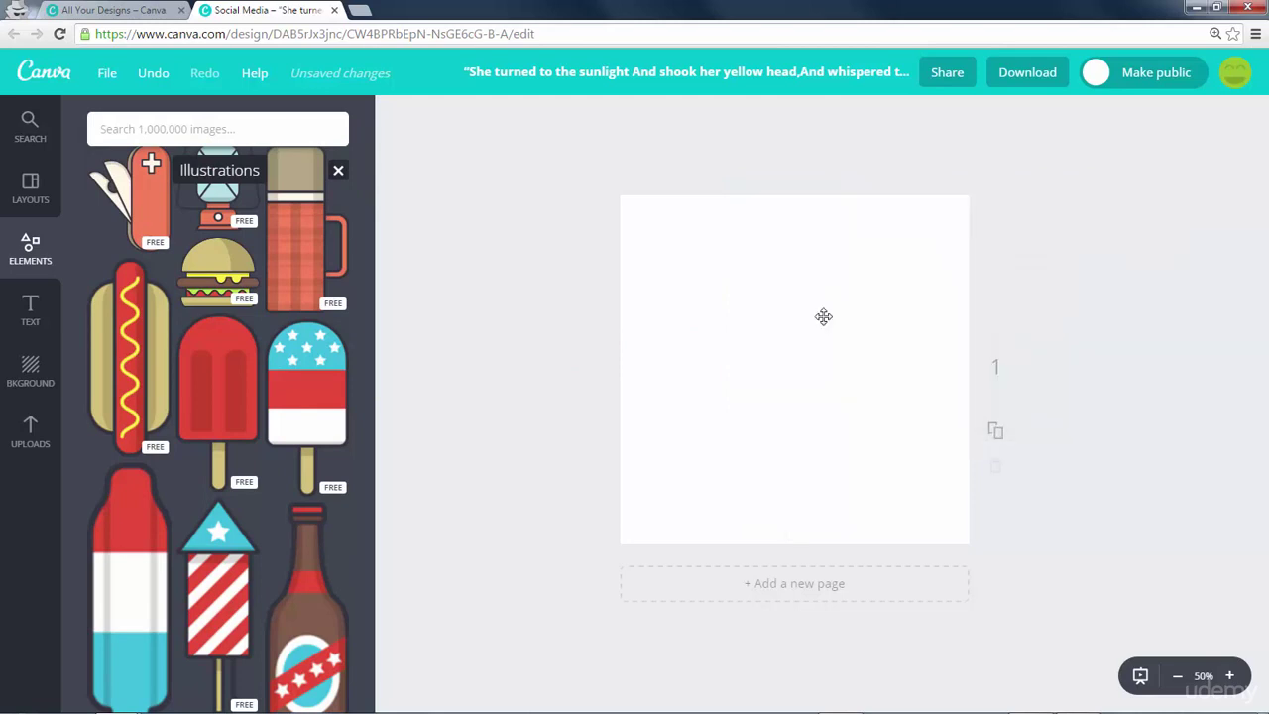
Browse the Icons collection and add the red newspaper icon with the navy outline to the page.
{"action": "left_click", "coordinate": [338, 170]}
{"action": "left_click", "coordinate": [117, 443]}
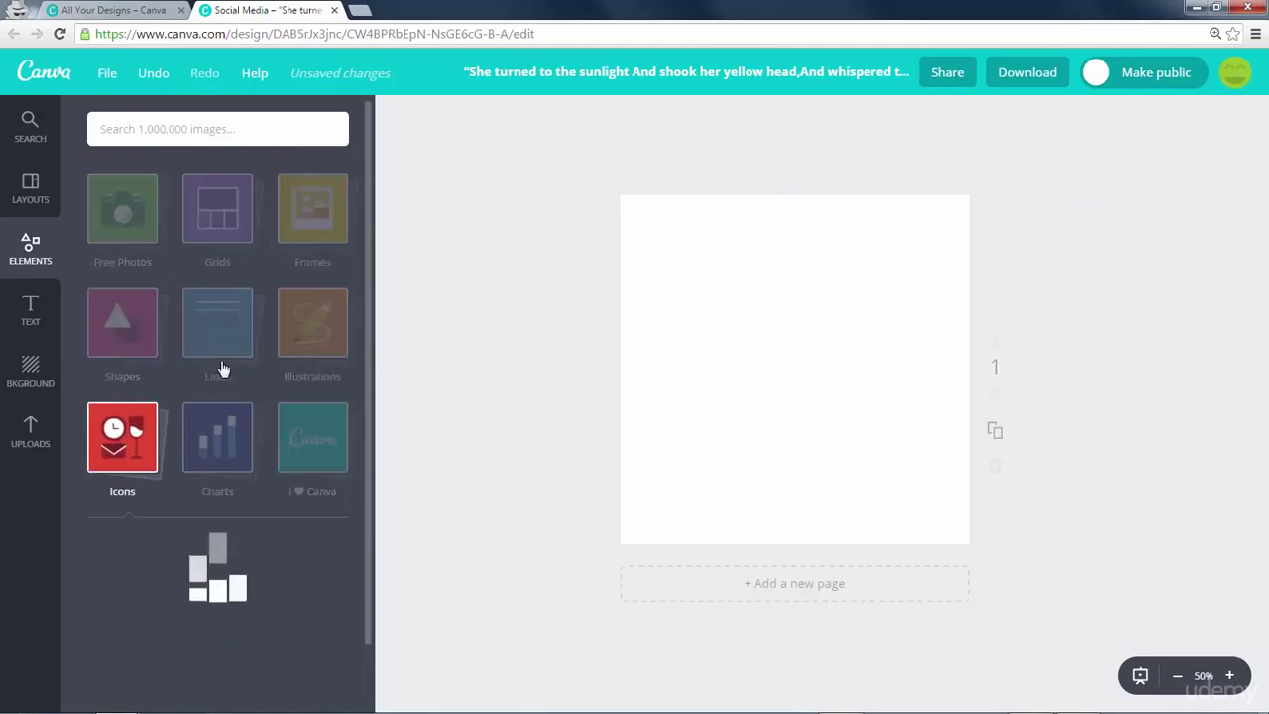
{"action": "scroll", "coordinate": [300, 338], "scroll_direction": "down", "scroll_amount": 10}
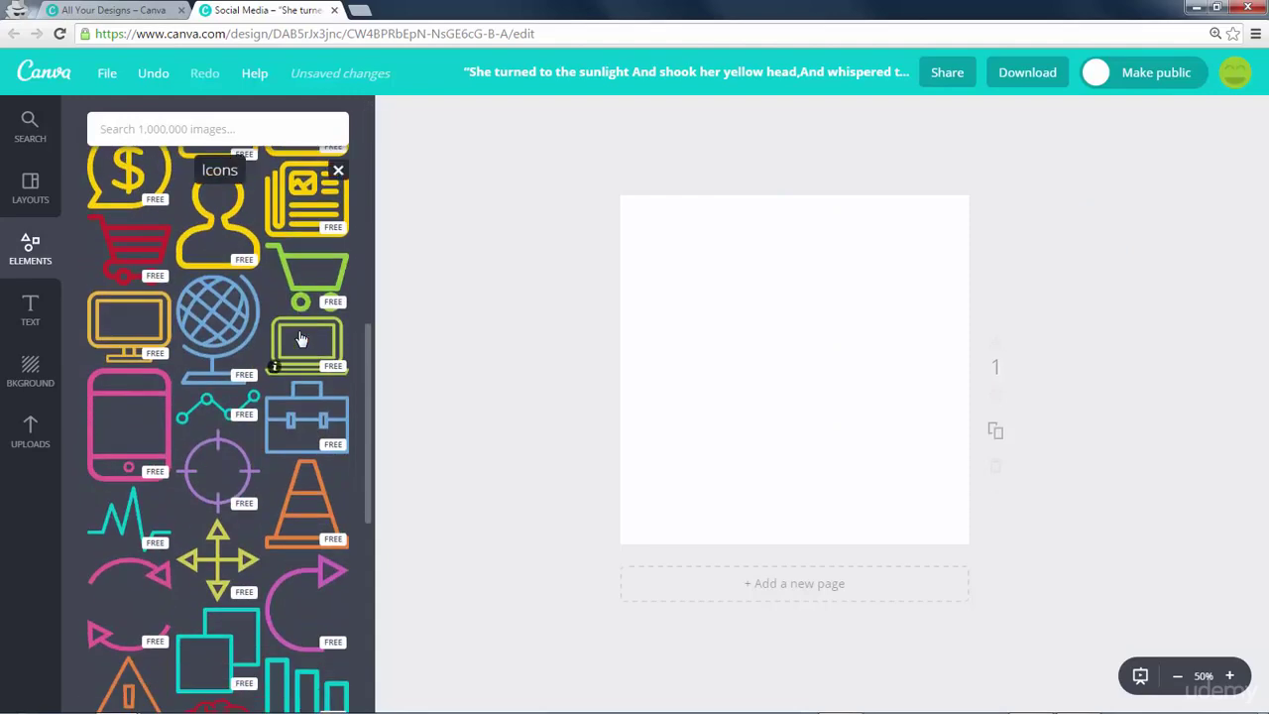
{"action": "scroll", "coordinate": [301, 338], "scroll_direction": "down", "scroll_amount": 10}
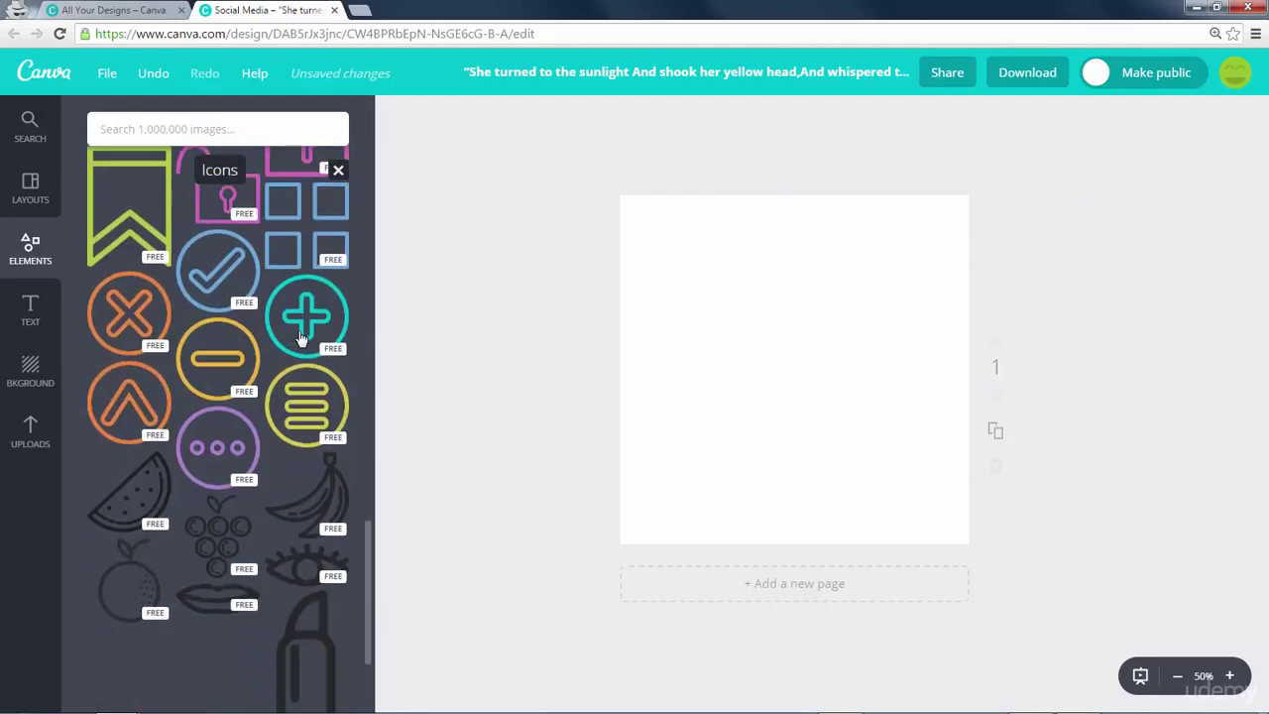
{"action": "scroll", "coordinate": [300, 338], "scroll_direction": "down", "scroll_amount": 3}
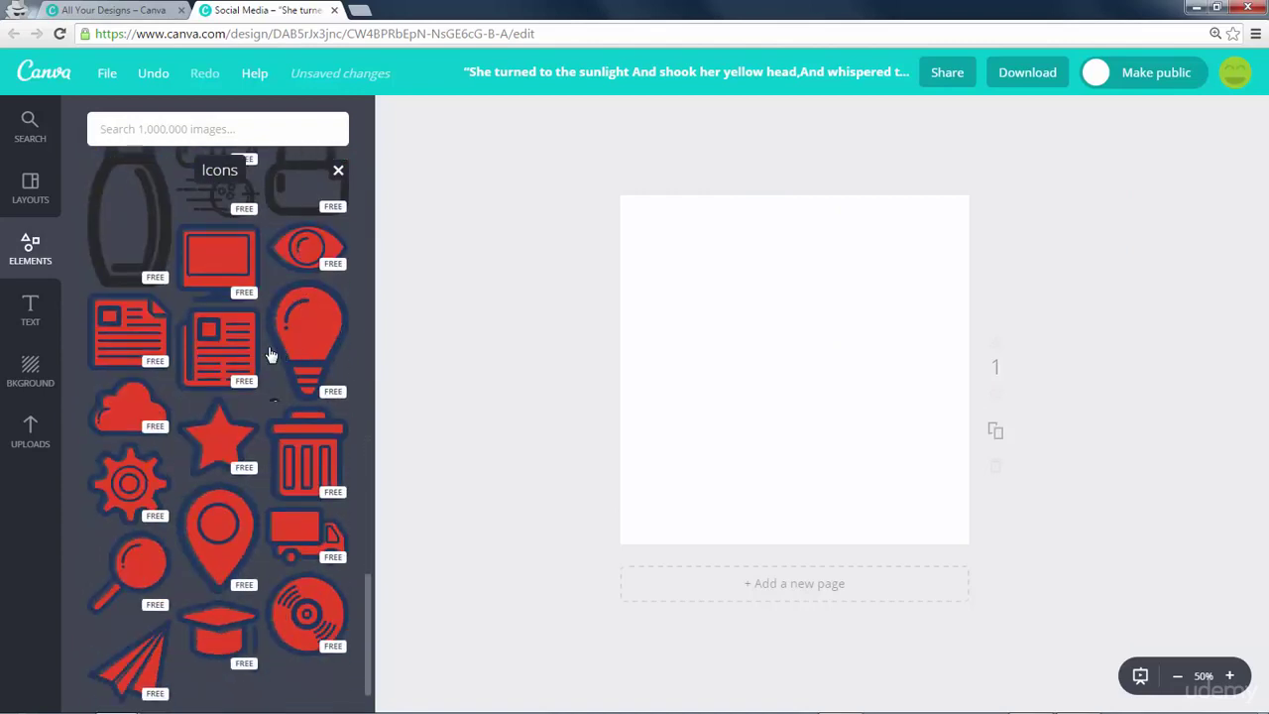
{"action": "left_click", "coordinate": [238, 334]}
Recolor the newspaper icon from the default palette: orange for the red fill and pink for the navy outline.
{"action": "left_click", "coordinate": [977, 306]}
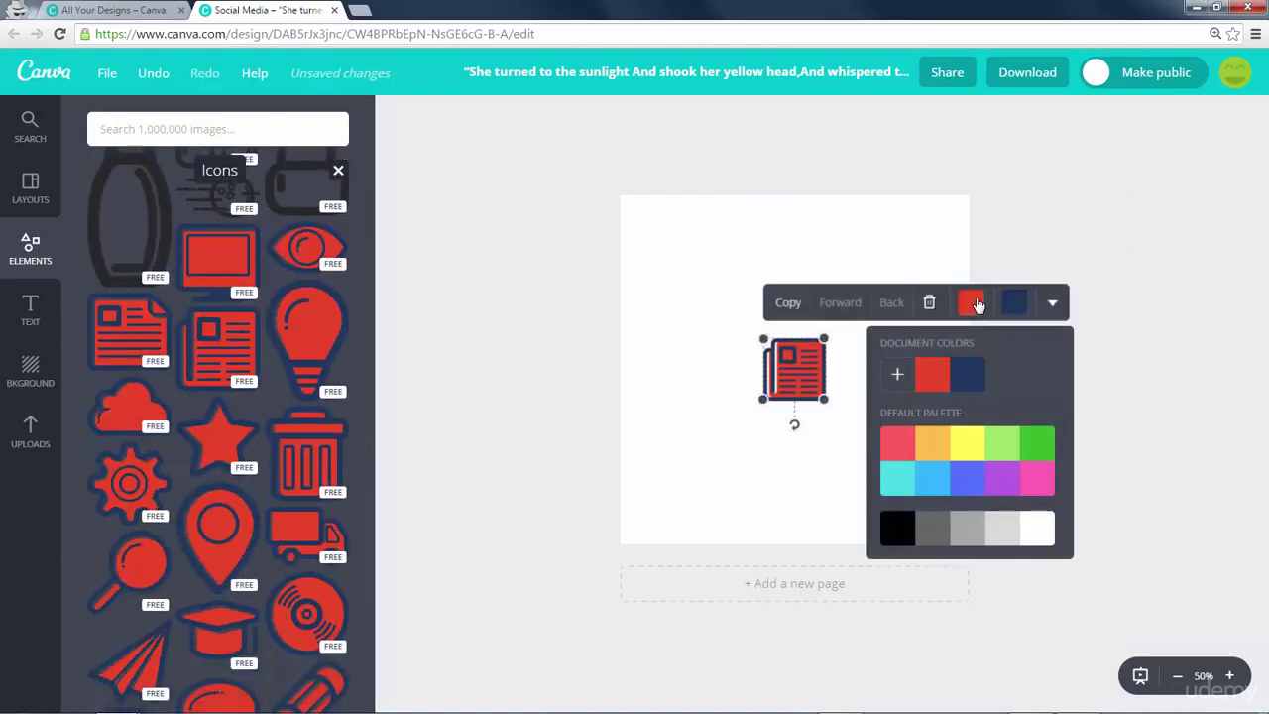
{"action": "left_click", "coordinate": [931, 444]}
{"action": "left_click", "coordinate": [1022, 310]}
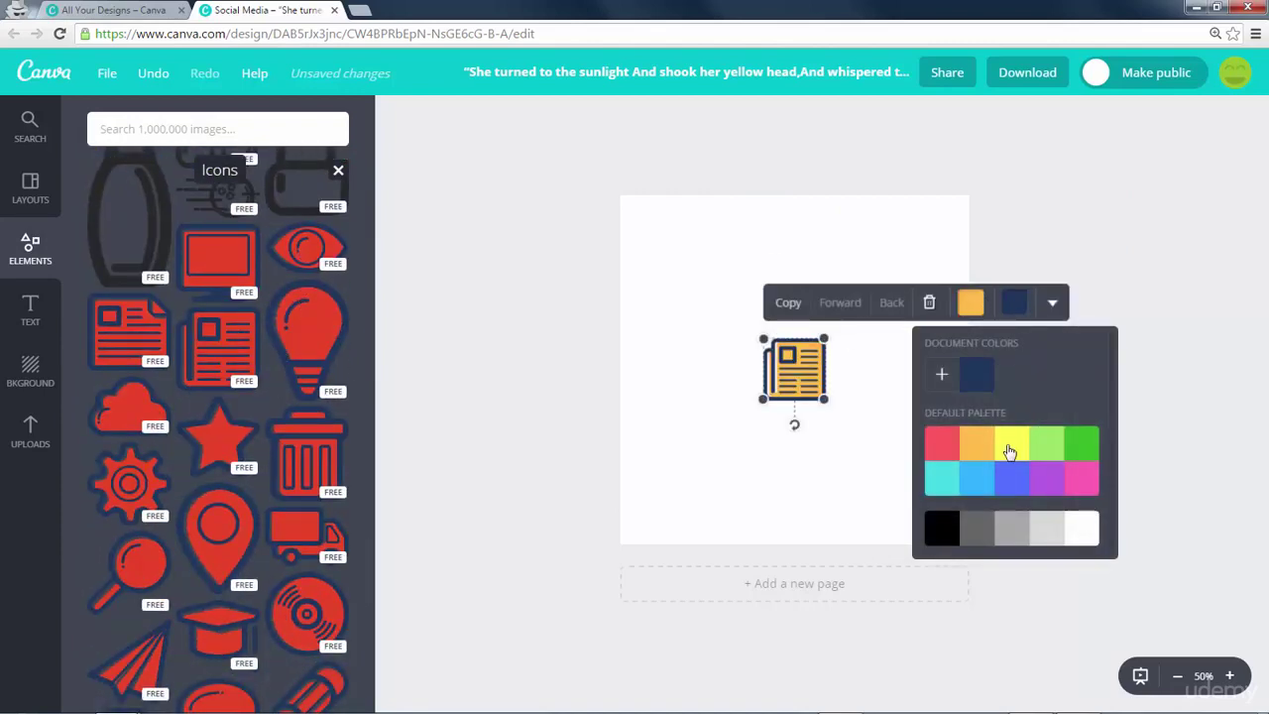
{"action": "left_click", "coordinate": [1090, 528]}
{"action": "left_click", "coordinate": [1097, 479]}
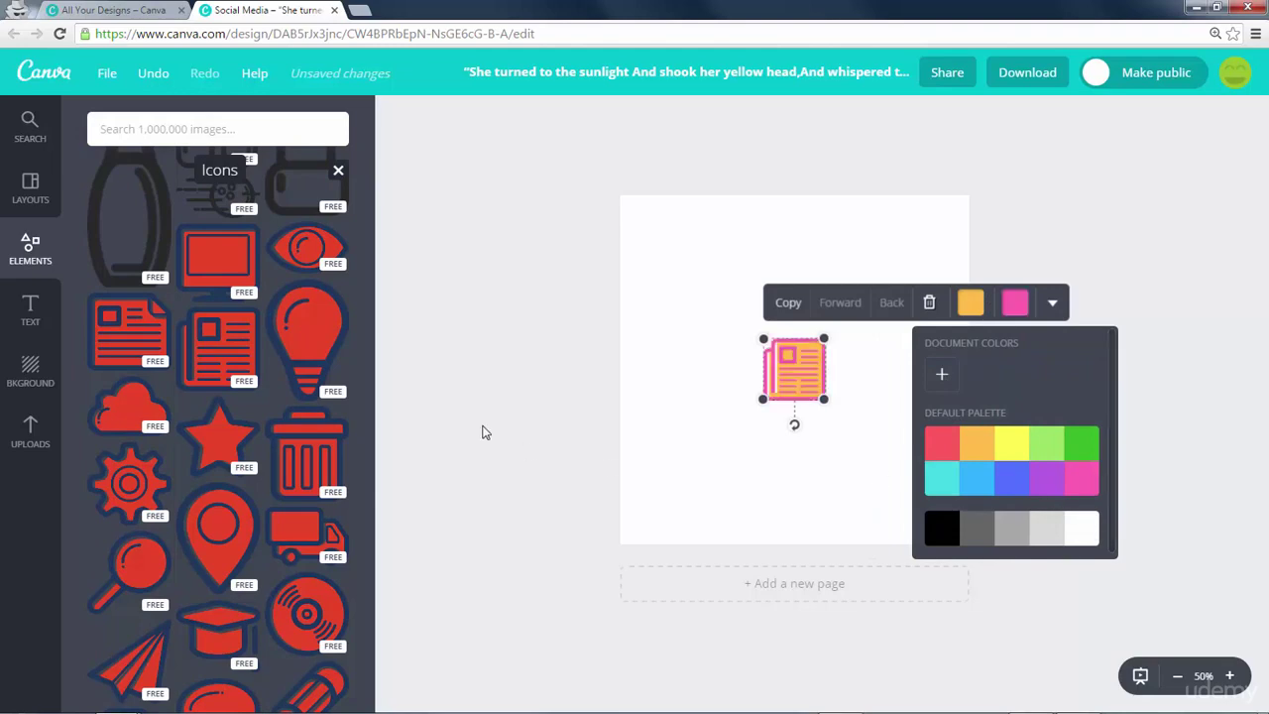
{"action": "left_click", "coordinate": [520, 399]}
Delete the recolored newspaper icon from the page and close the Icons collection.
{"action": "left_click", "coordinate": [792, 371]}
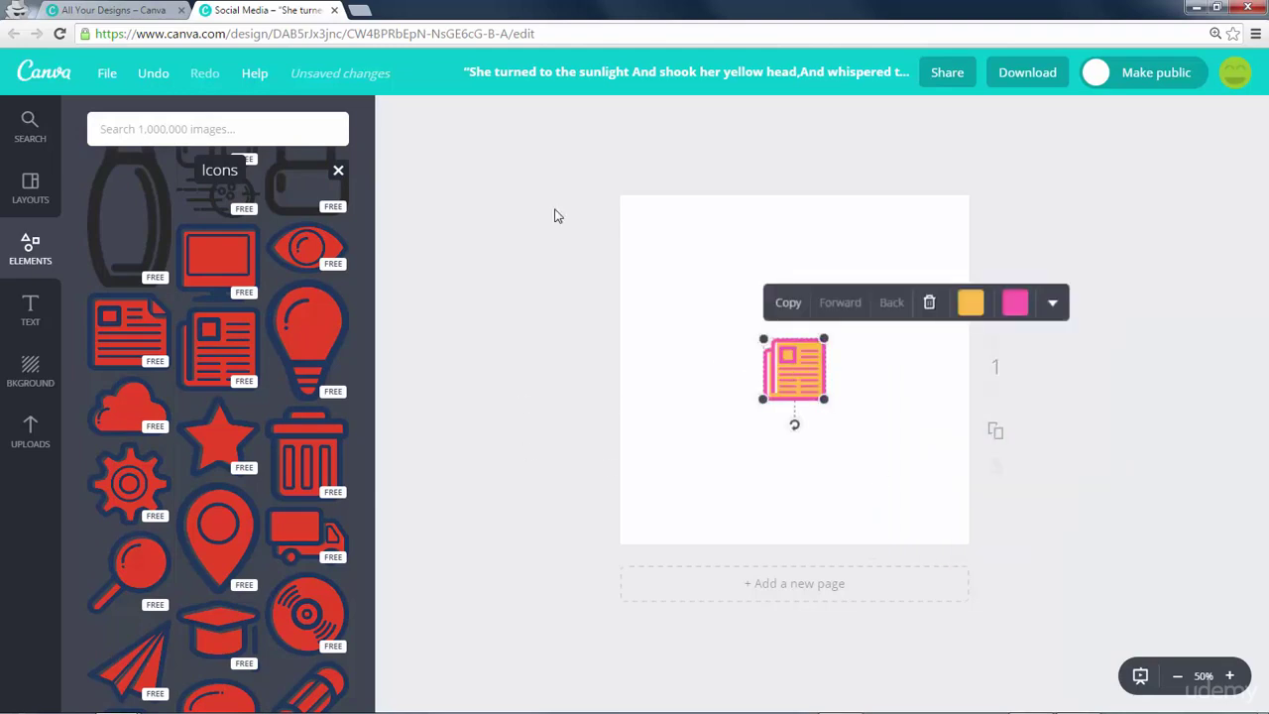
{"action": "key", "text": "Delete"}
{"action": "left_click", "coordinate": [337, 171]}
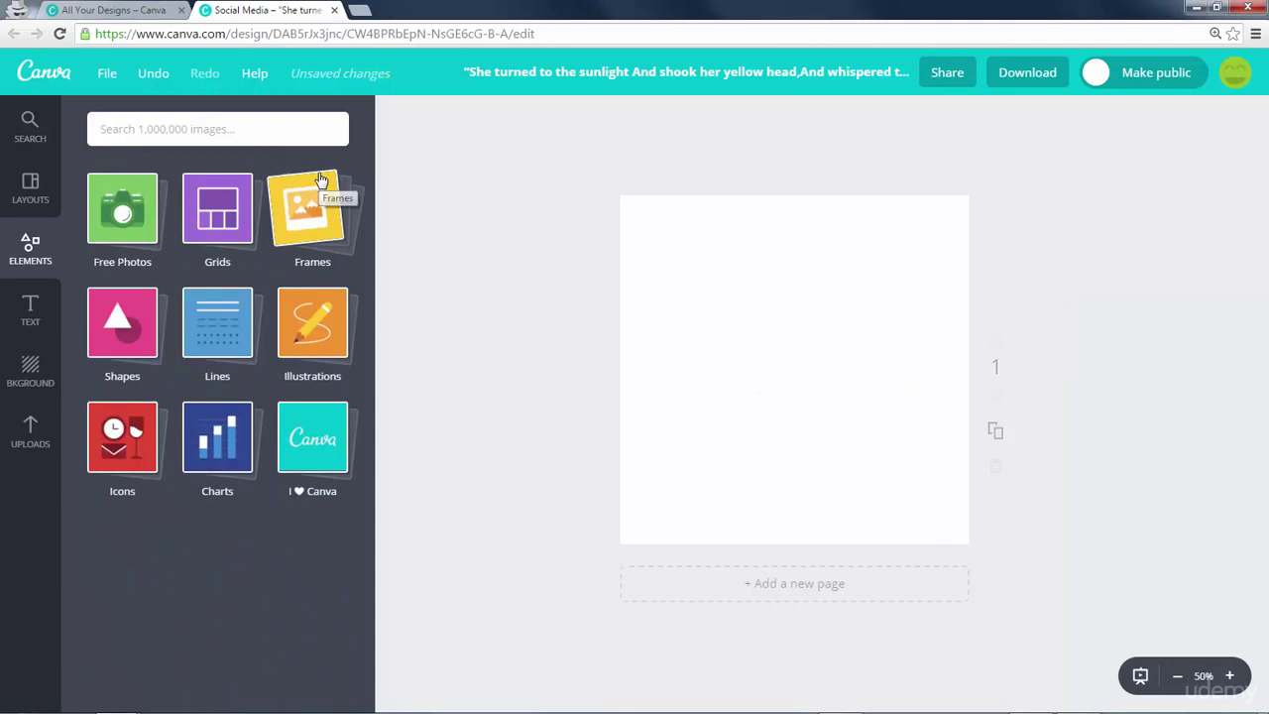
Look through the Charts collection for percentage rings, pie charts, pyramids and diagrams.
{"action": "left_click", "coordinate": [217, 436]}
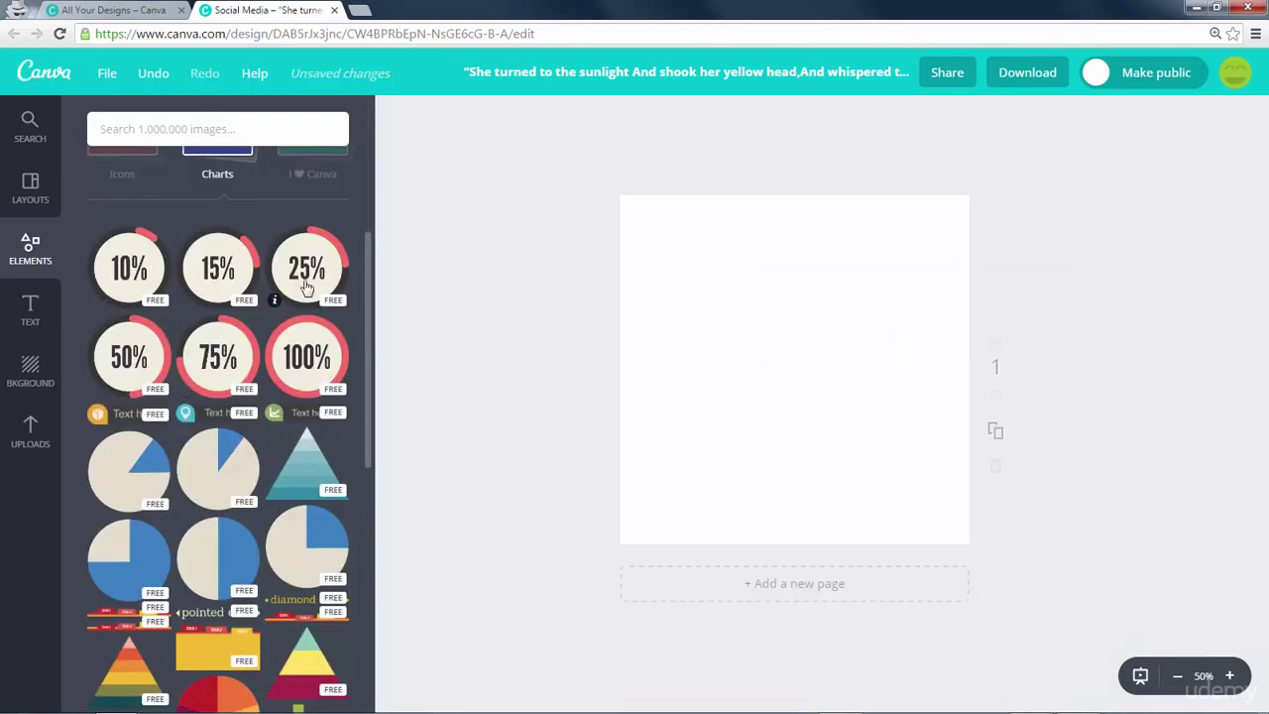
{"action": "scroll", "coordinate": [277, 336], "scroll_direction": "down", "scroll_amount": 2}
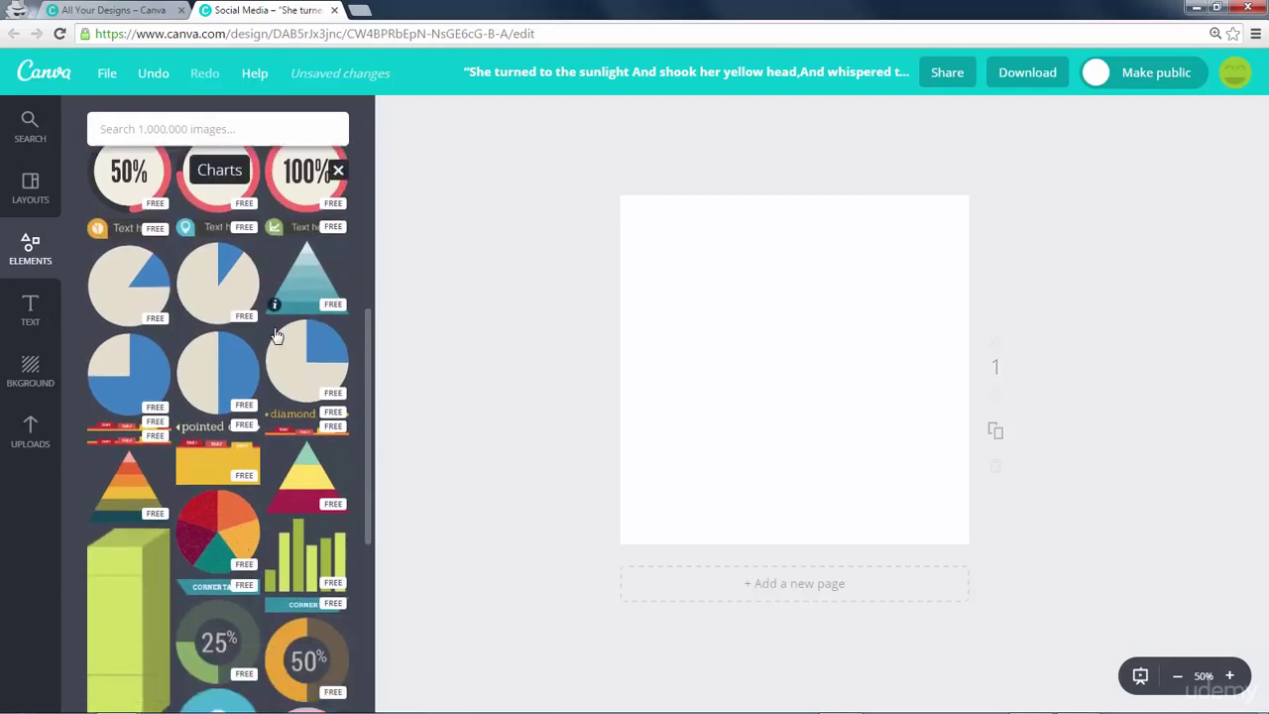
{"action": "scroll", "coordinate": [277, 336], "scroll_direction": "down", "scroll_amount": 6}
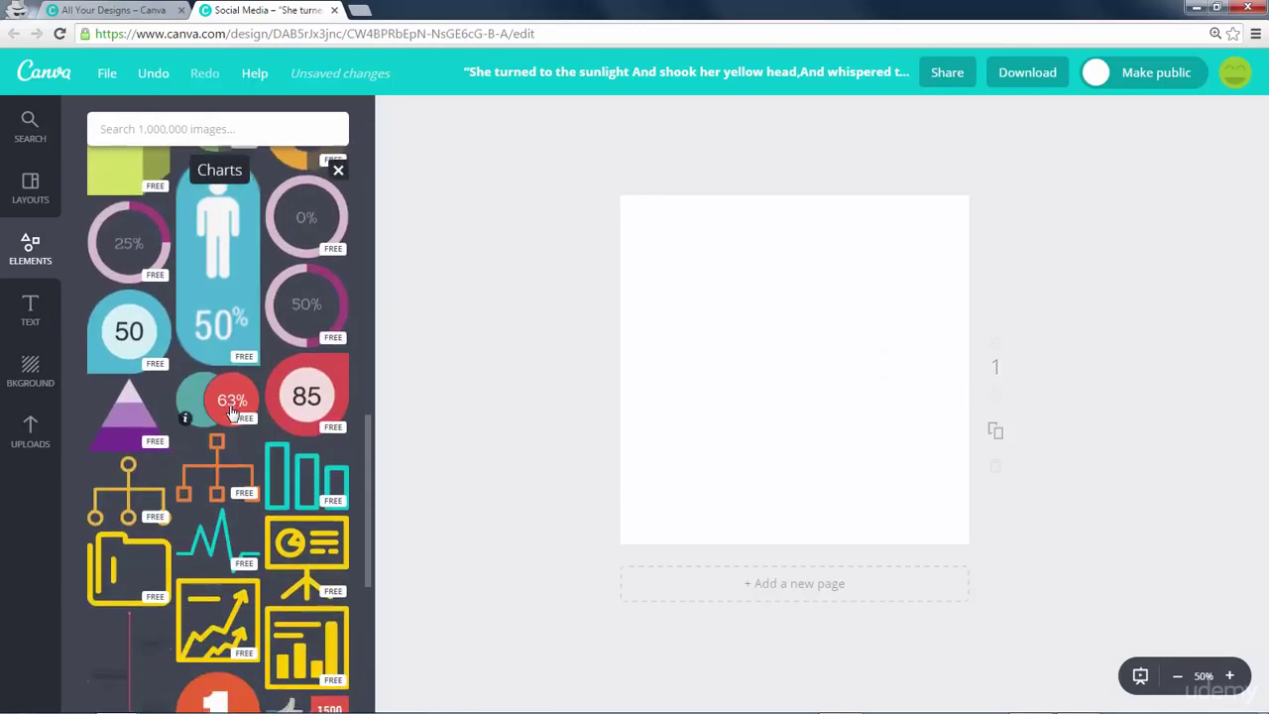
{"action": "scroll", "coordinate": [231, 411], "scroll_direction": "down", "scroll_amount": 3}
{"action": "scroll", "coordinate": [231, 411], "scroll_direction": "up", "scroll_amount": 12}
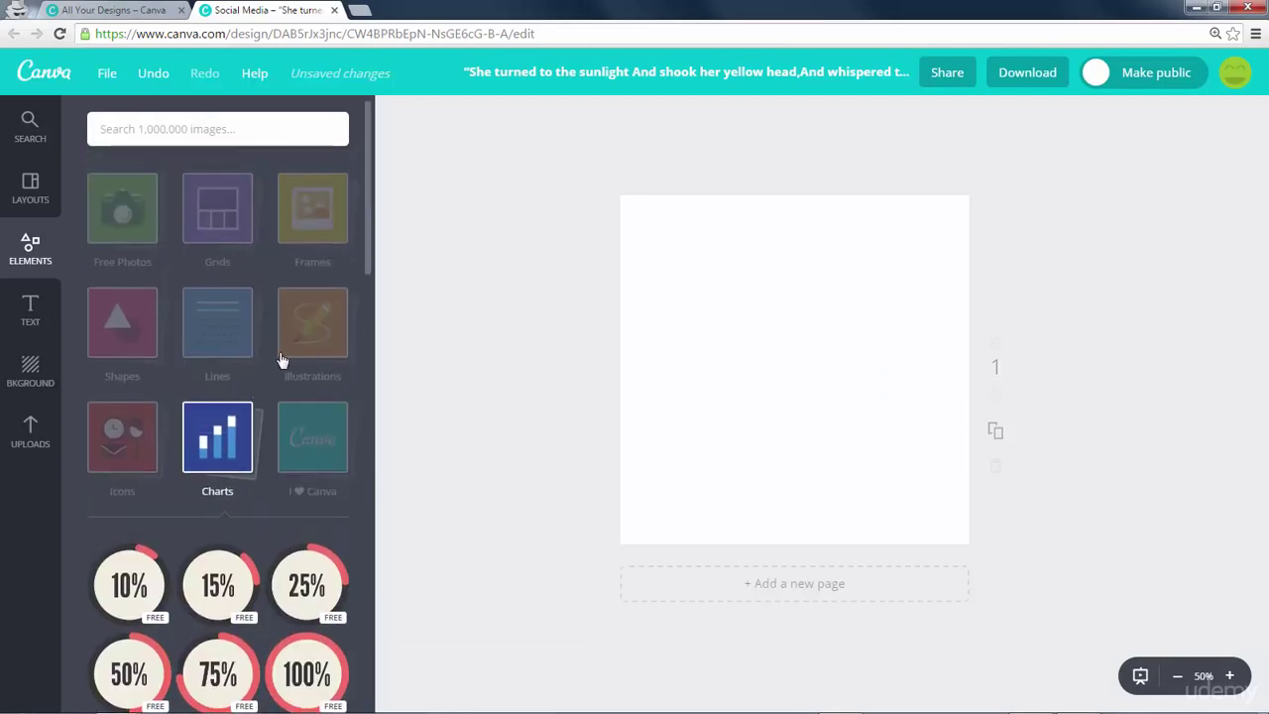
Add the dark "I Heart Canva" heart from the I ♥ Canva collection and recolor its lettering light blue.
{"action": "left_click", "coordinate": [327, 437]}
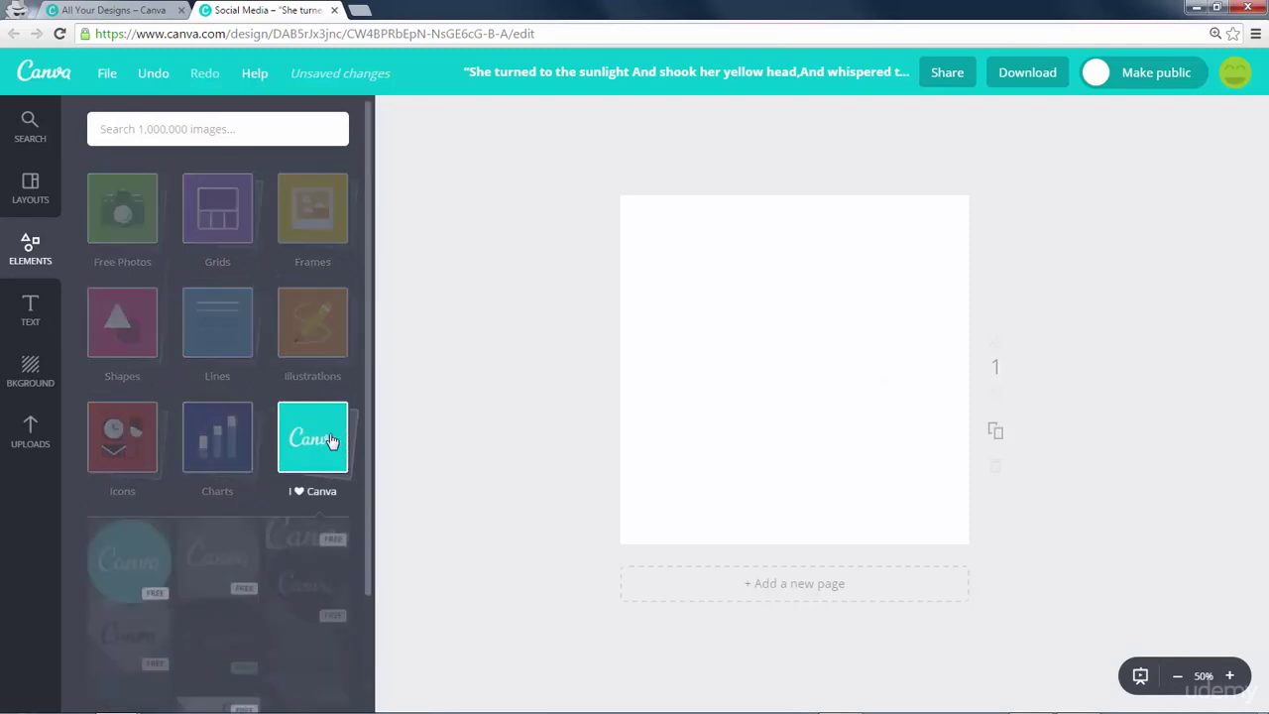
{"action": "scroll", "coordinate": [332, 337], "scroll_direction": "down", "scroll_amount": 2}
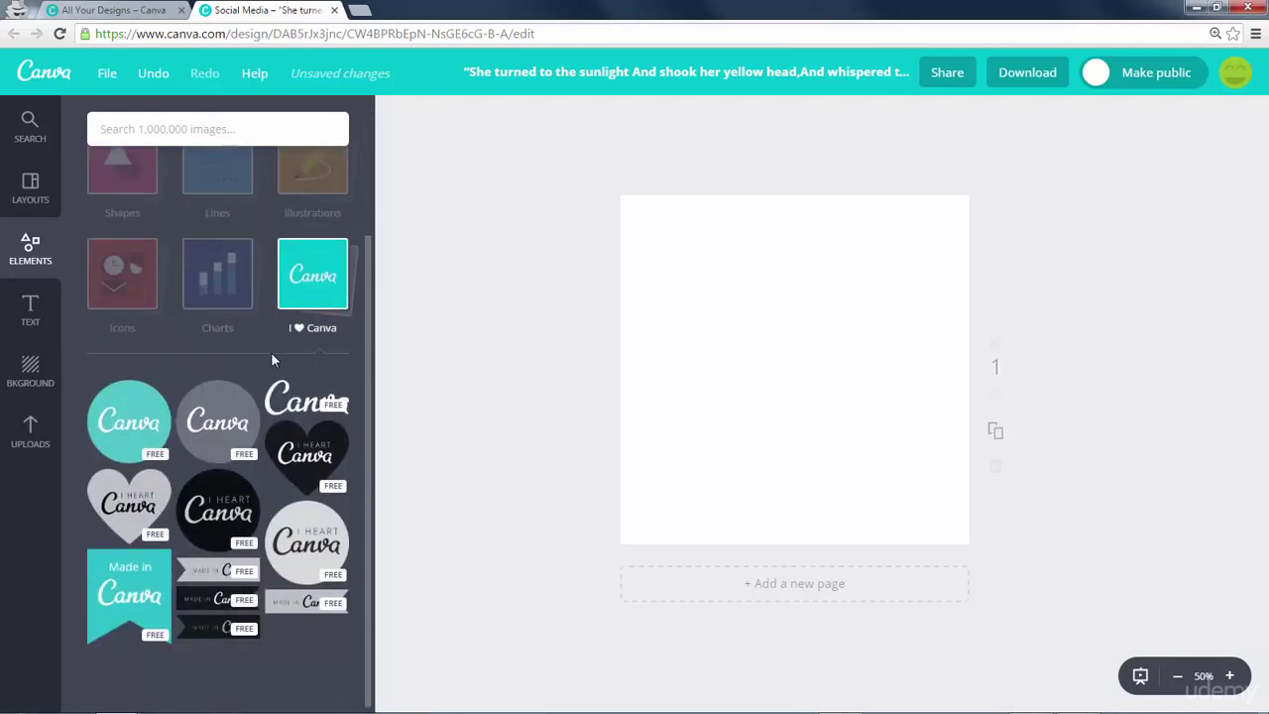
{"action": "left_click", "coordinate": [305, 448]}
{"action": "left_click", "coordinate": [894, 241]}
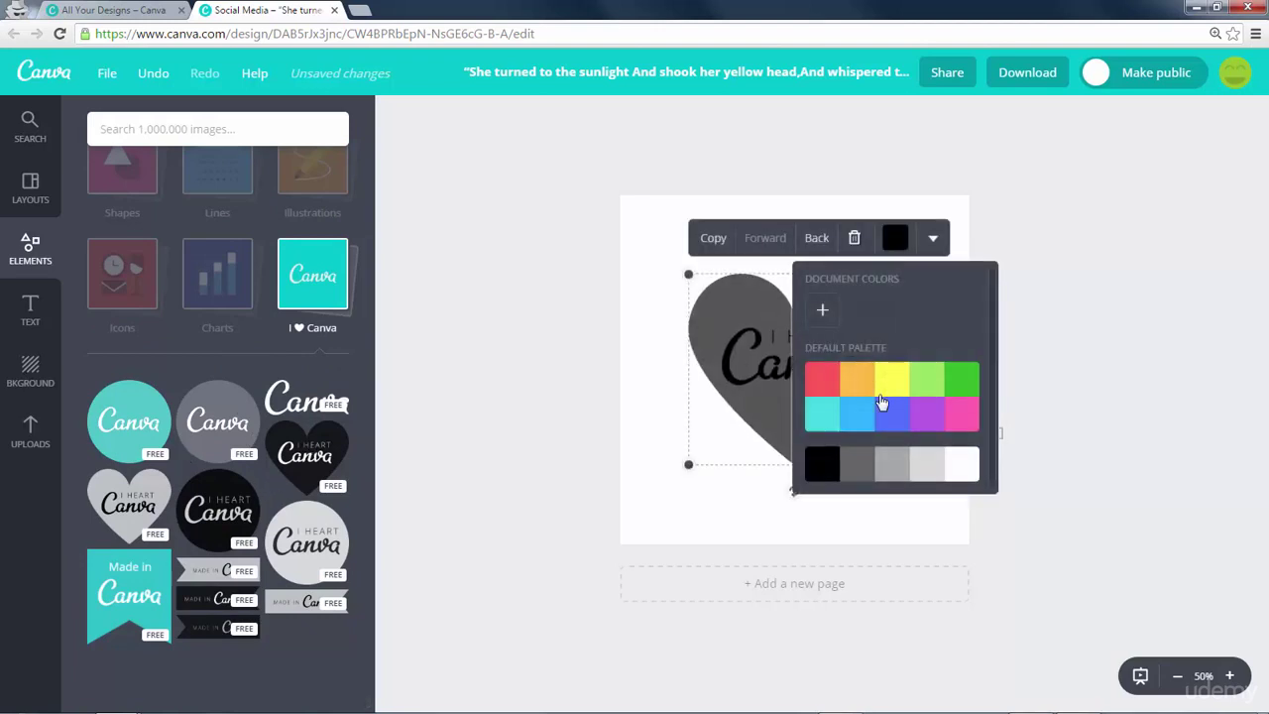
{"action": "left_click", "coordinate": [855, 412]}
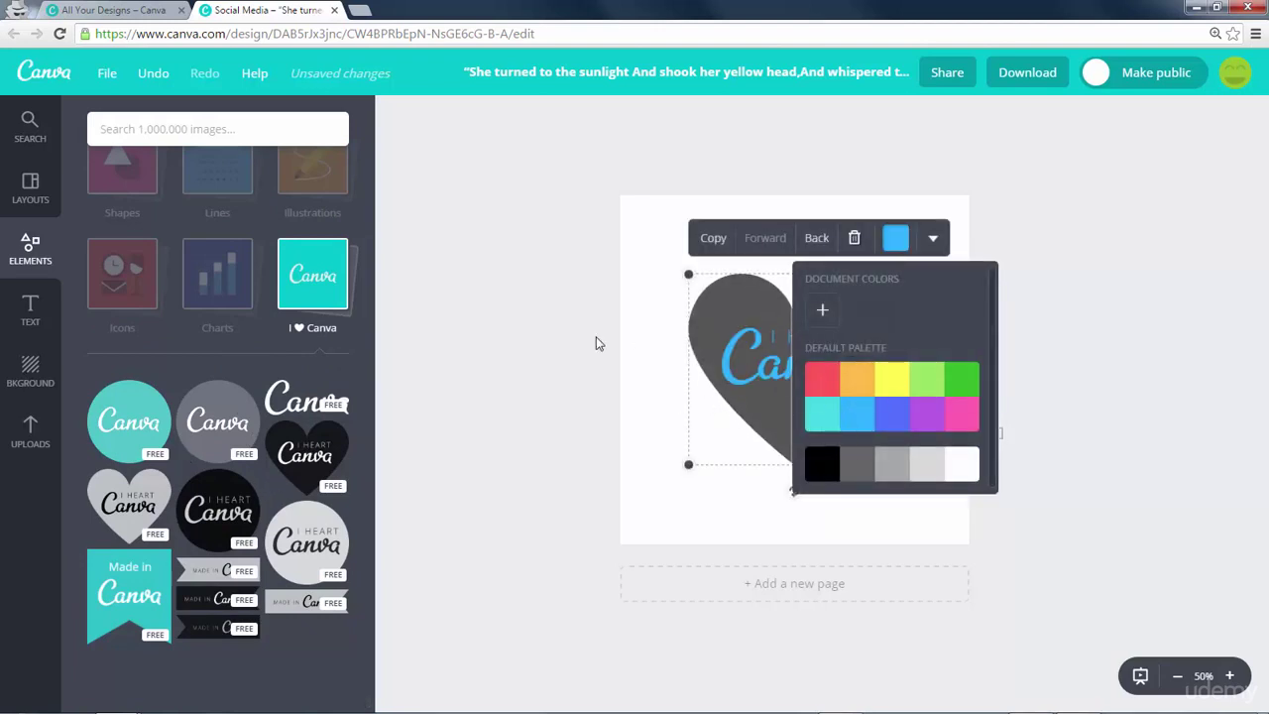
{"action": "left_click", "coordinate": [654, 354]}
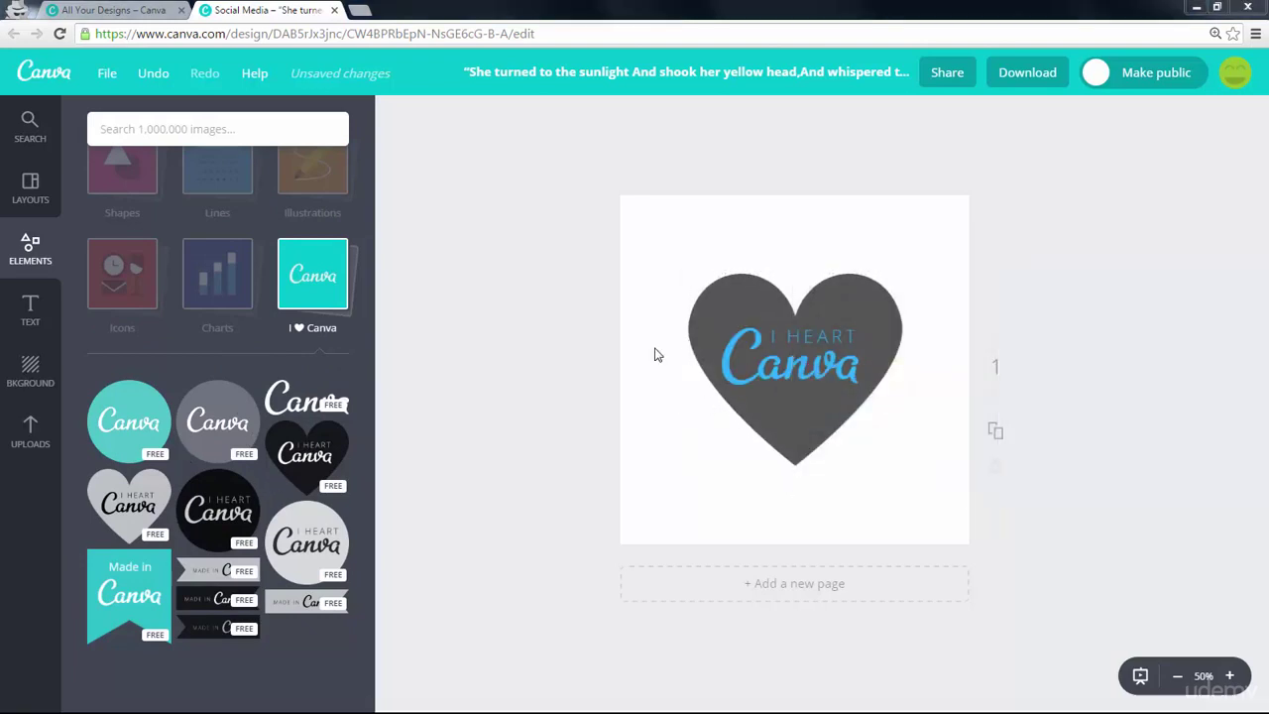
Show the text options and delete the "I Heart Canva" heart from the page.
{"action": "left_click", "coordinate": [31, 315]}
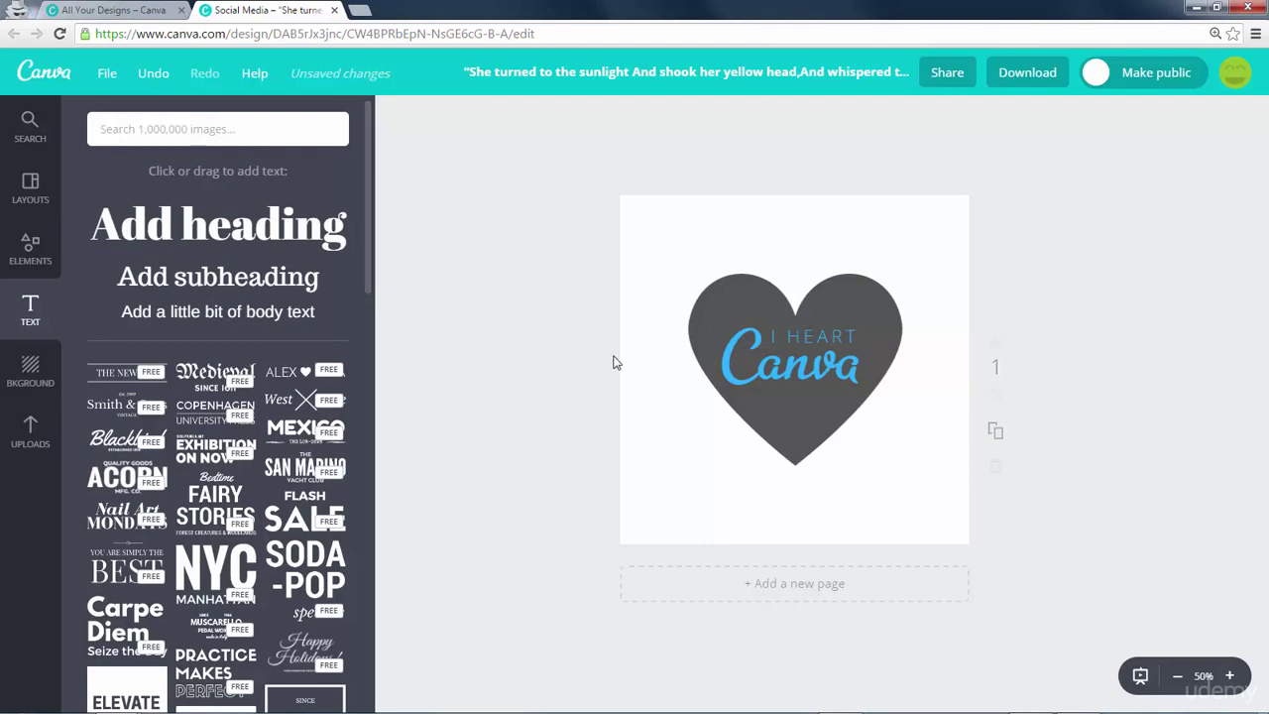
{"action": "left_click", "coordinate": [819, 379]}
{"action": "key", "text": "Delete"}
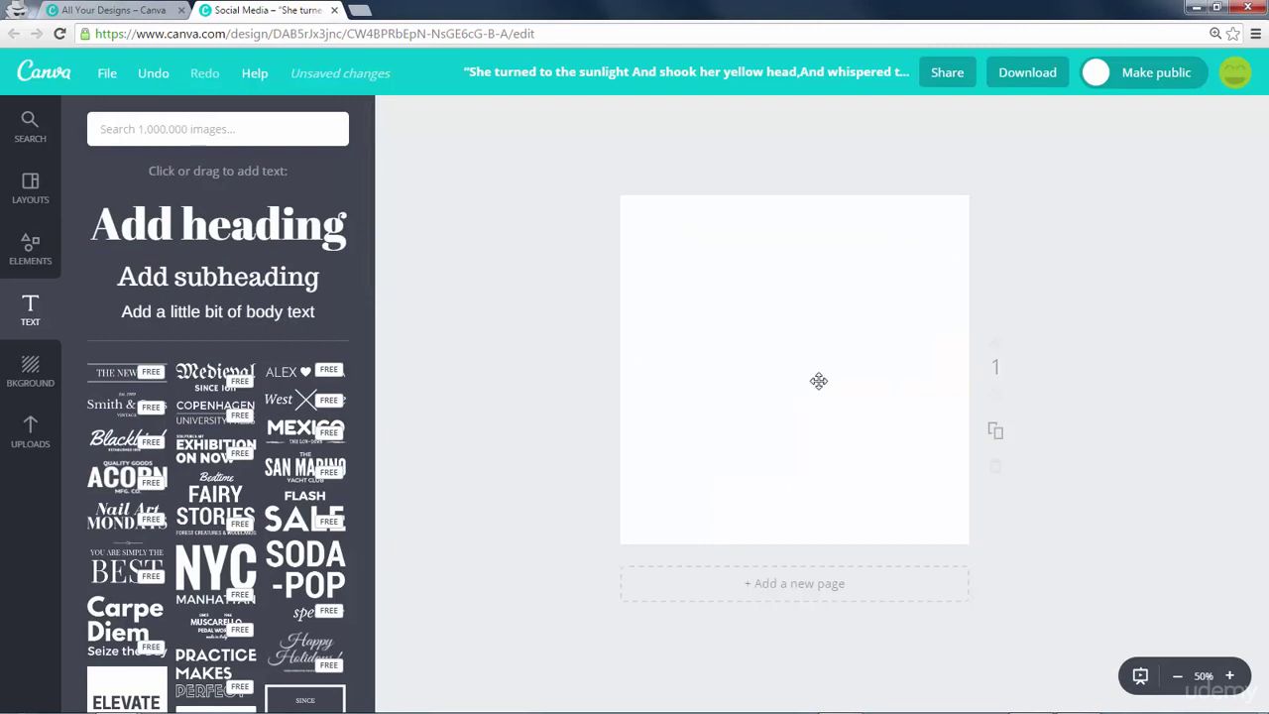
Browse the ready-made text designs, try out the "The Atlantic Trading Co." badge on the page and delete it.
{"action": "scroll", "coordinate": [324, 484], "scroll_direction": "down", "scroll_amount": 3}
{"action": "scroll", "coordinate": [235, 307], "scroll_direction": "down", "scroll_amount": 2}
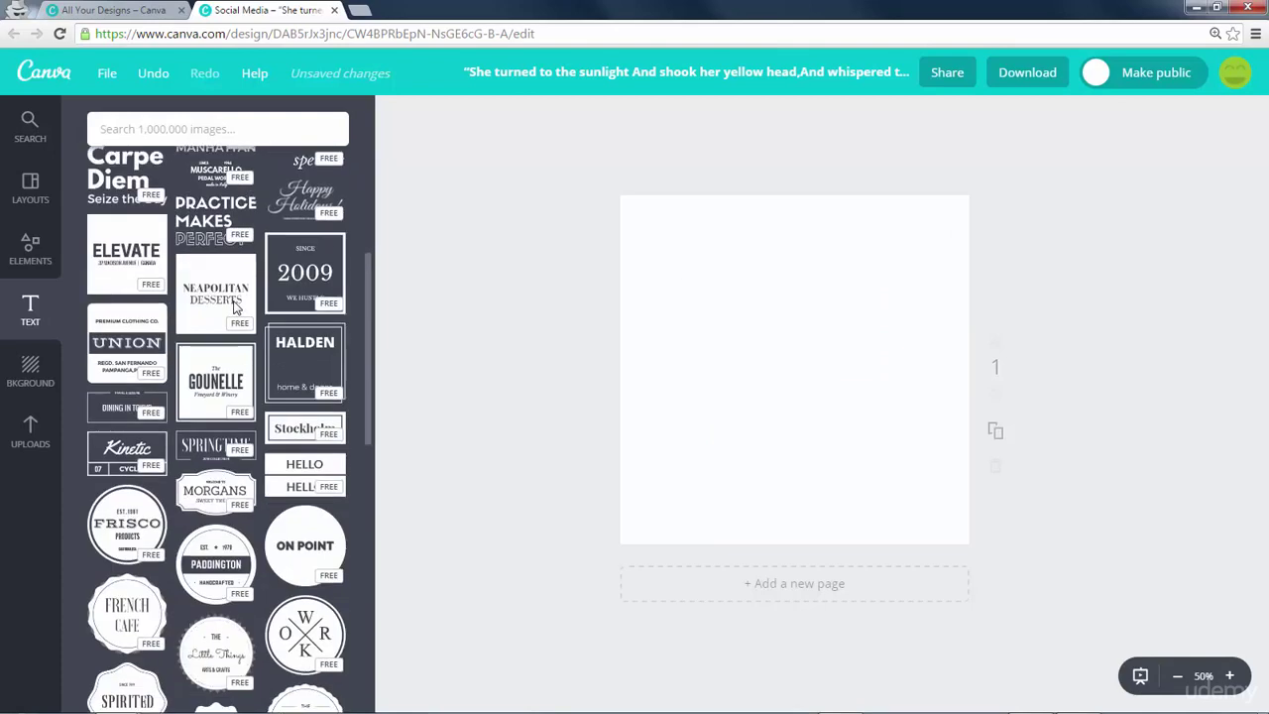
{"action": "scroll", "coordinate": [235, 307], "scroll_direction": "down", "scroll_amount": 5}
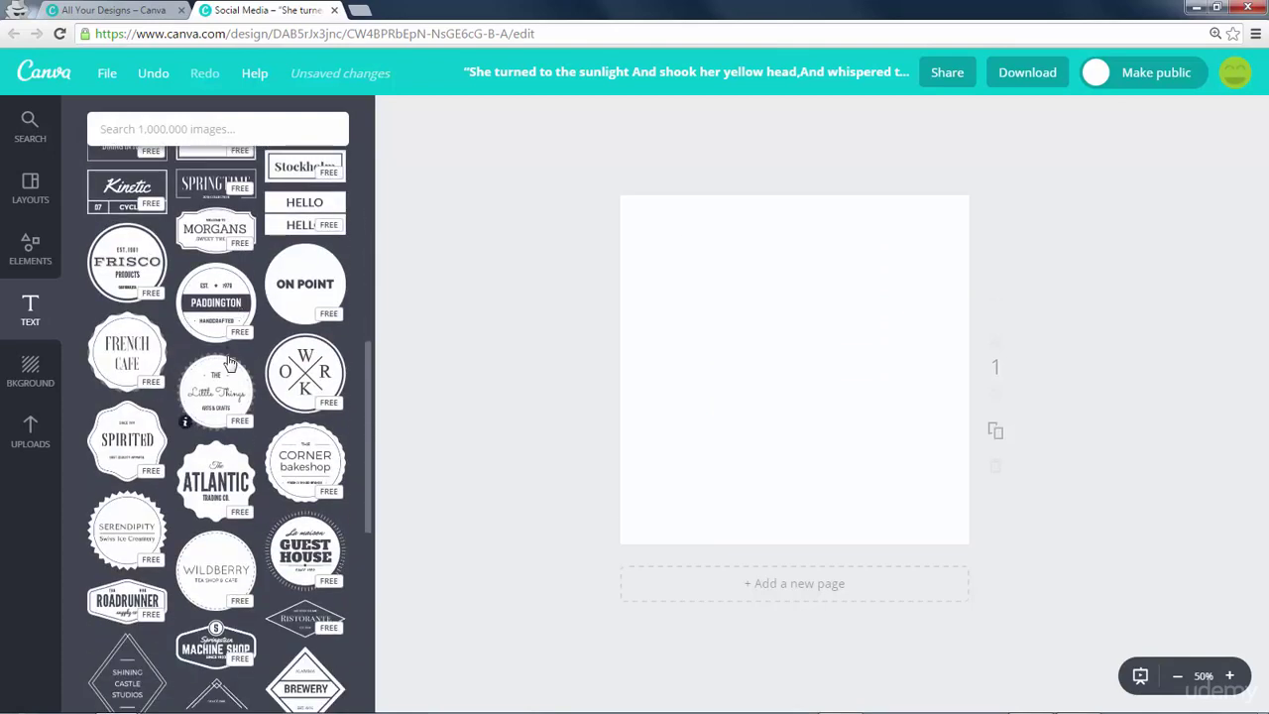
{"action": "scroll", "coordinate": [228, 364], "scroll_direction": "down", "scroll_amount": 3}
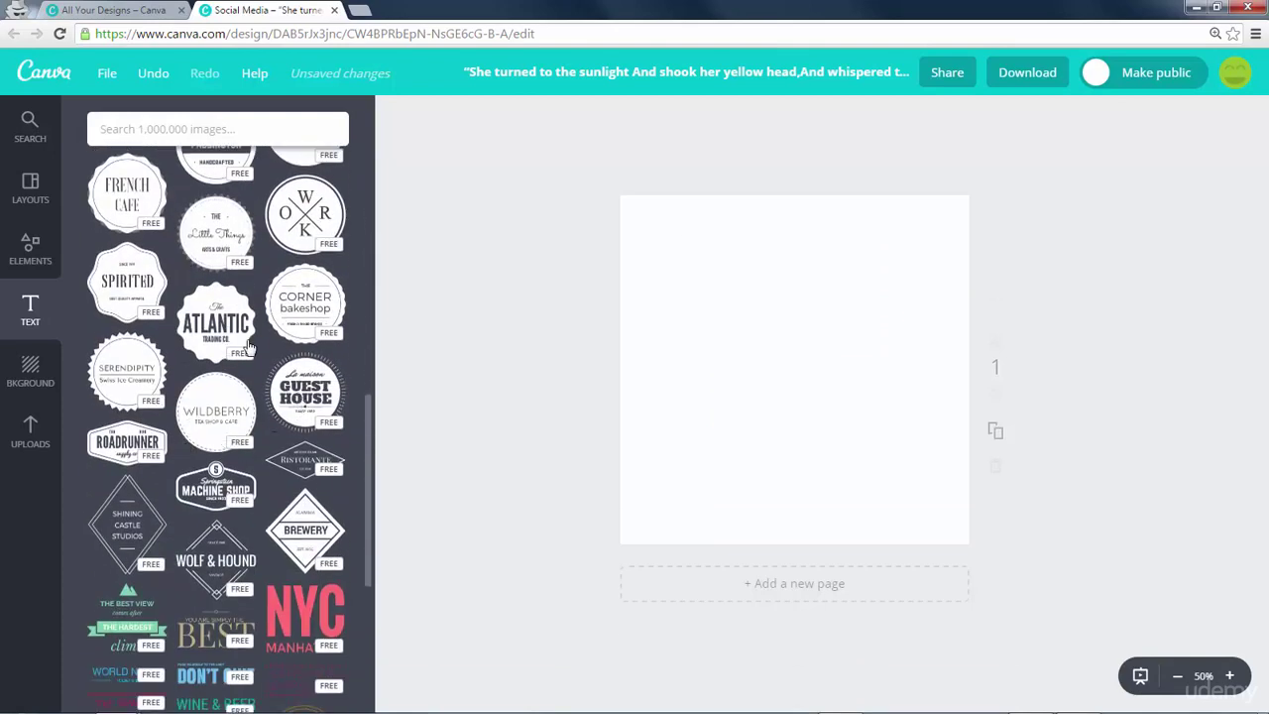
{"action": "left_click", "coordinate": [218, 333]}
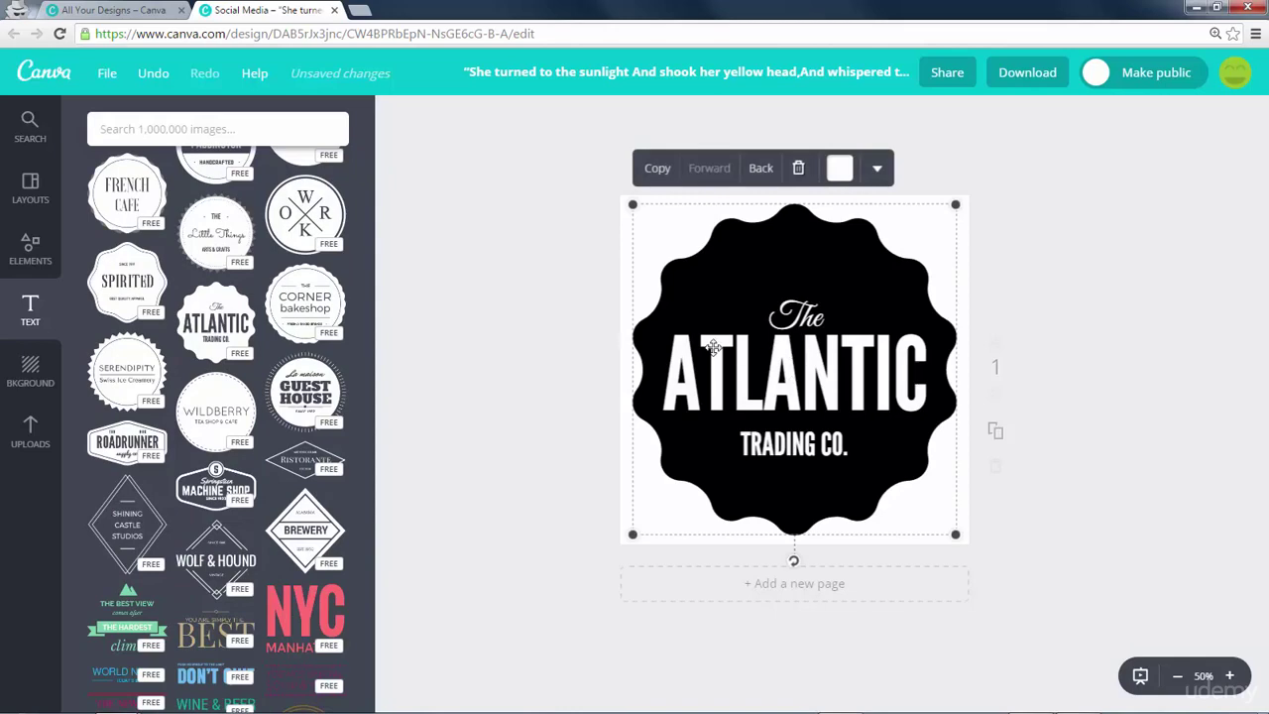
{"action": "key", "text": "Delete"}
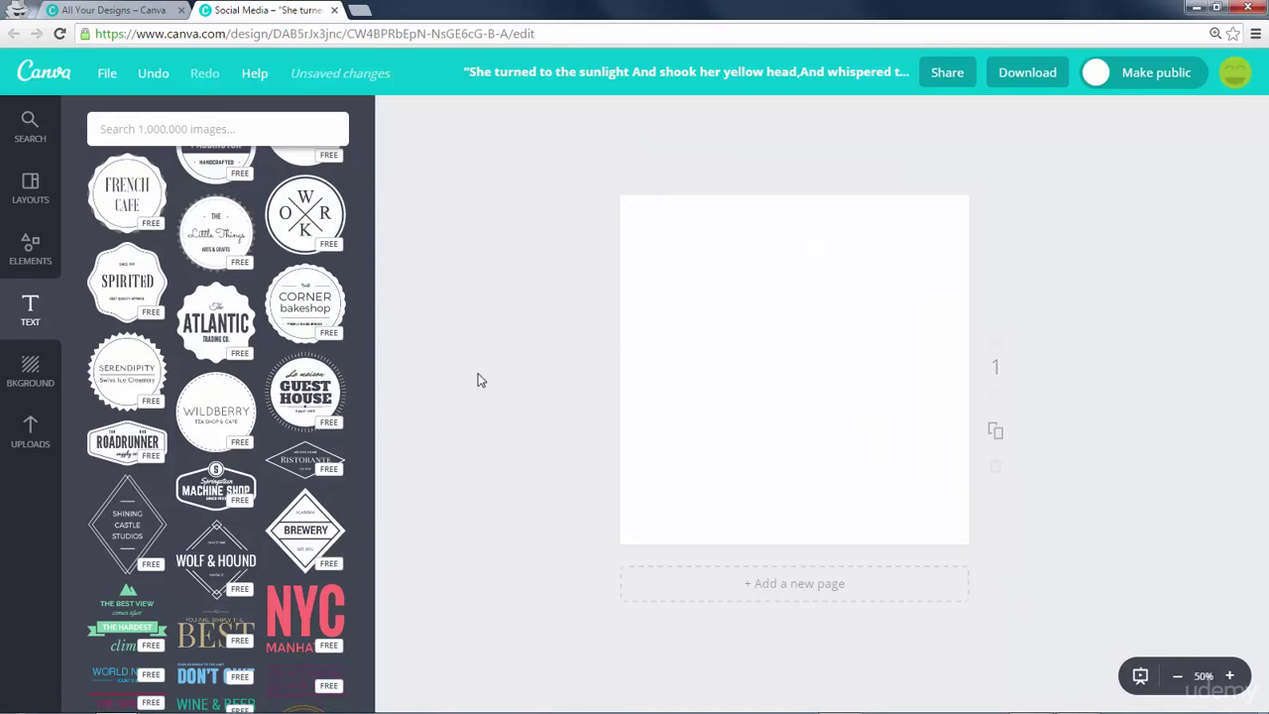
Try an orange page background, change it to yellow, and delete the white "A.A. Milne" text.
{"action": "left_click", "coordinate": [26, 379]}
{"action": "left_click", "coordinate": [142, 263]}
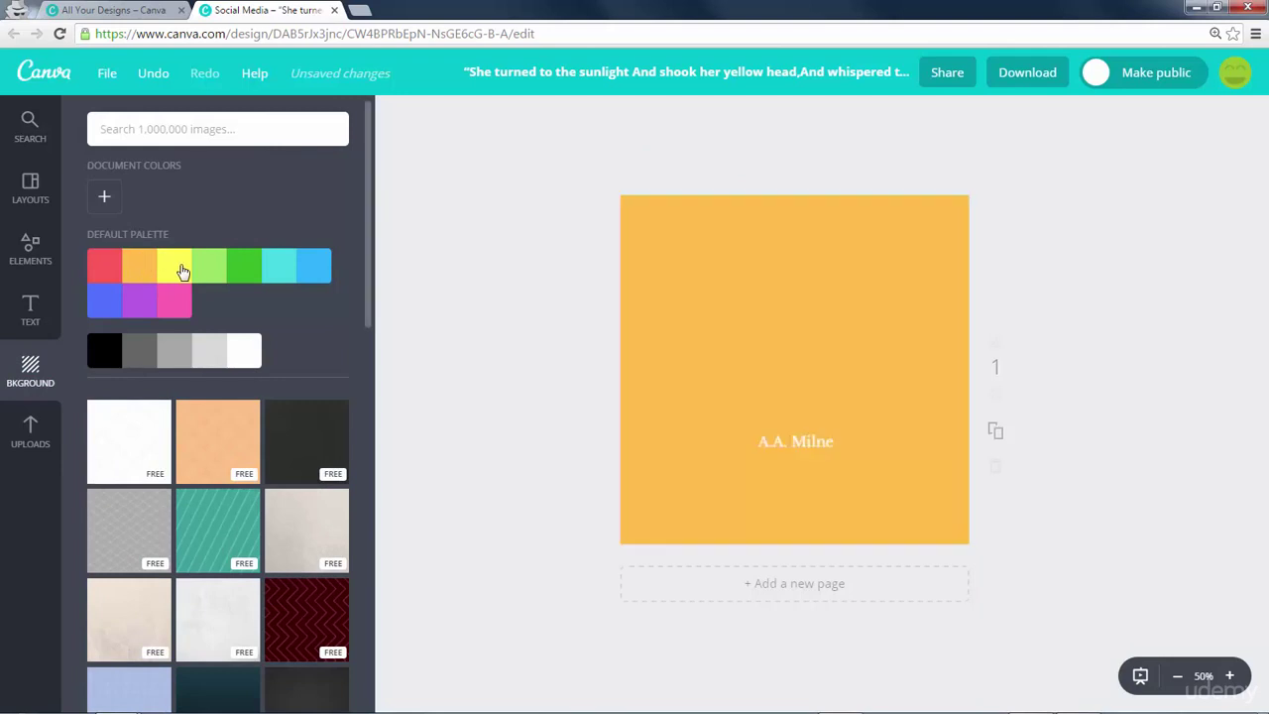
{"action": "left_click", "coordinate": [188, 273]}
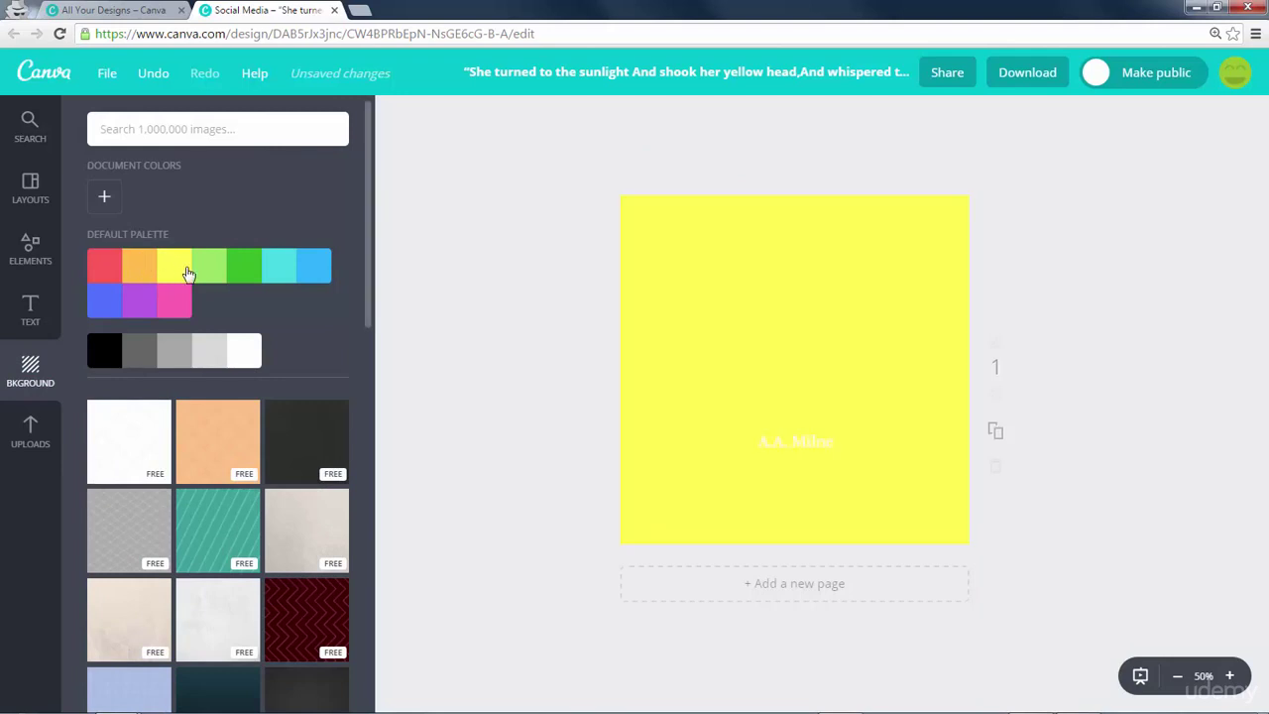
{"action": "left_click", "coordinate": [786, 440]}
{"action": "left_click", "coordinate": [896, 396]}
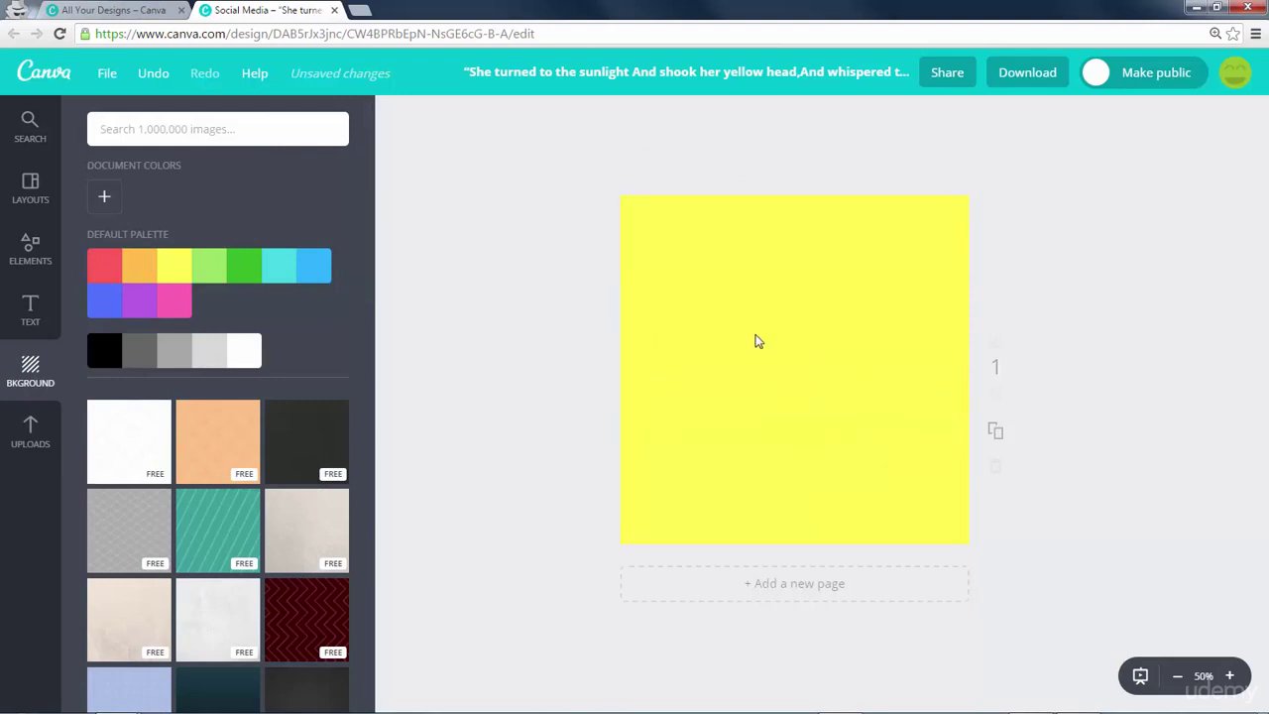
Try turquoise and the charcoal texture as page backgrounds, ending with the teal diagonal-stripe pattern.
{"action": "left_click", "coordinate": [287, 265]}
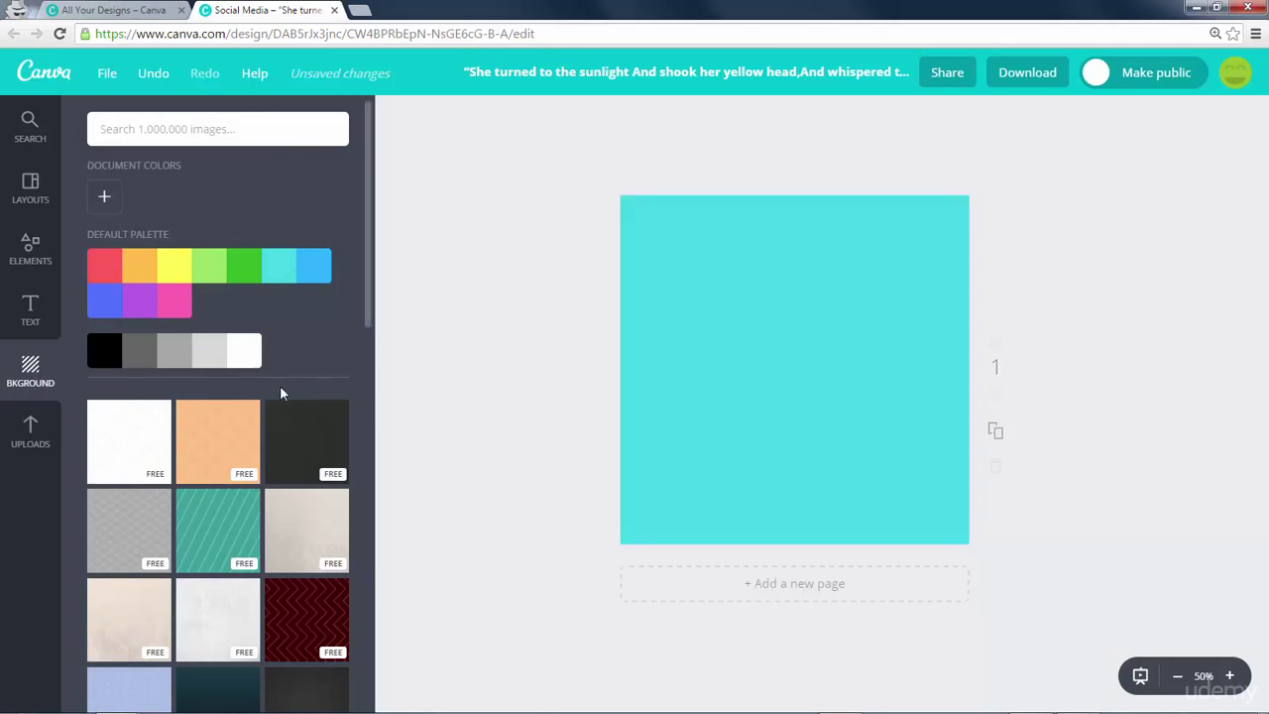
{"action": "left_click", "coordinate": [284, 433]}
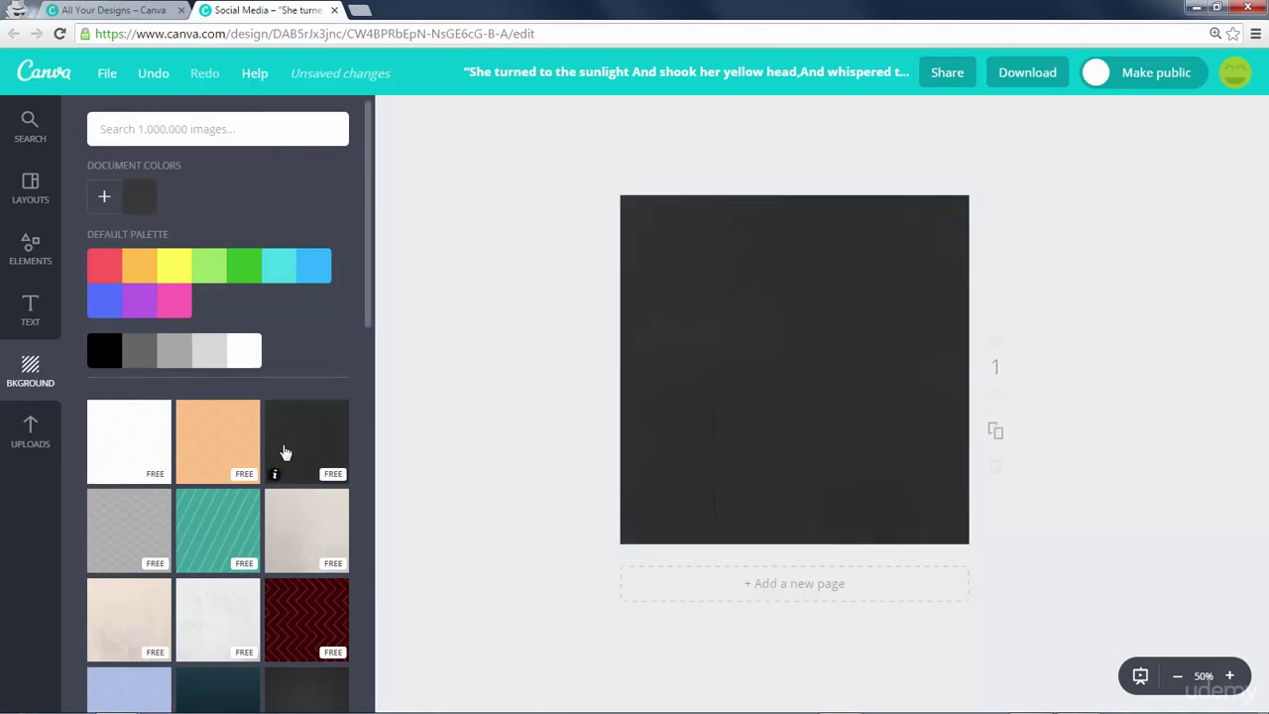
{"action": "left_click", "coordinate": [220, 527]}
Recolor the striped background from the default palette, trying yellow and orange and ending with red.
{"action": "left_click", "coordinate": [764, 353]}
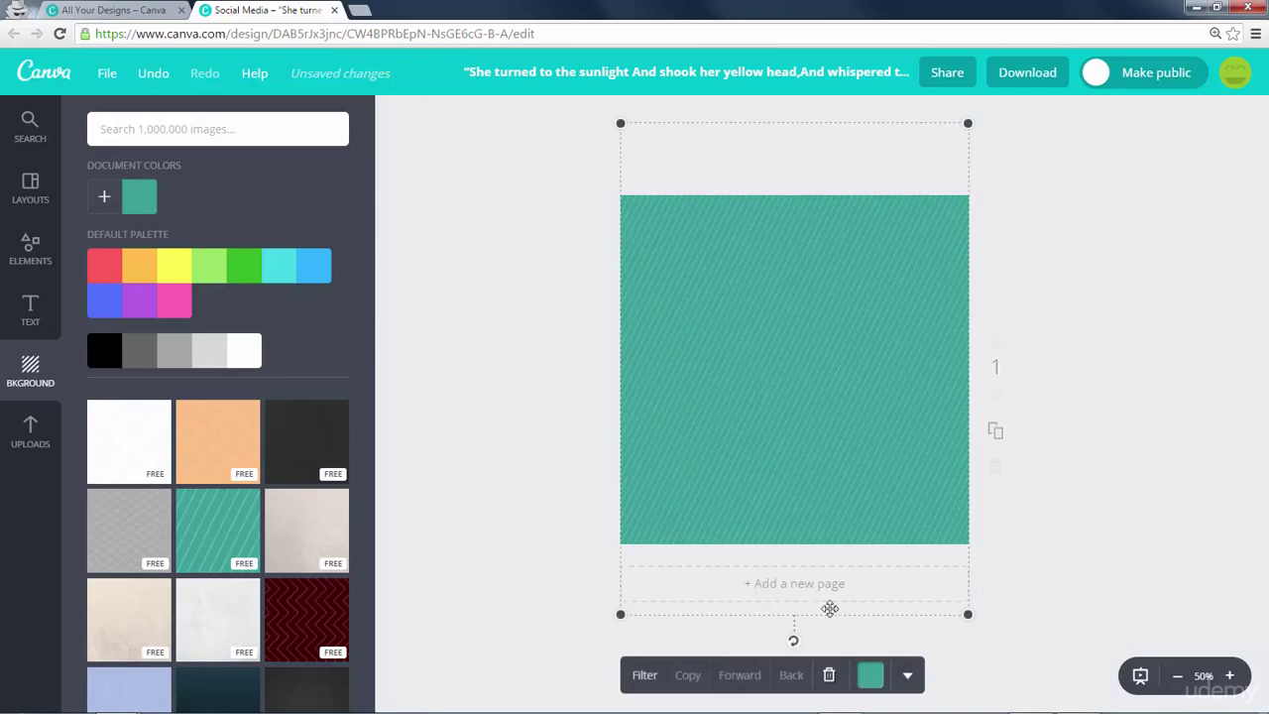
{"action": "left_click", "coordinate": [870, 674]}
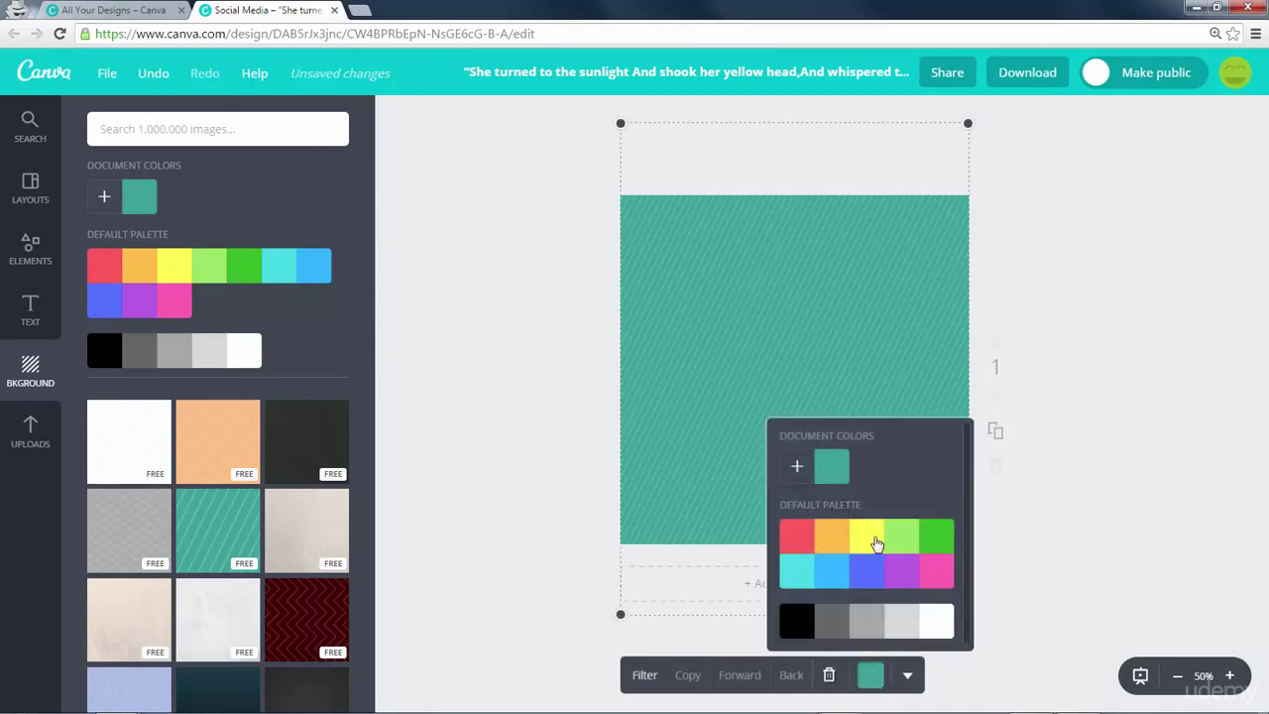
{"action": "left_click", "coordinate": [877, 543]}
{"action": "left_click", "coordinate": [829, 539]}
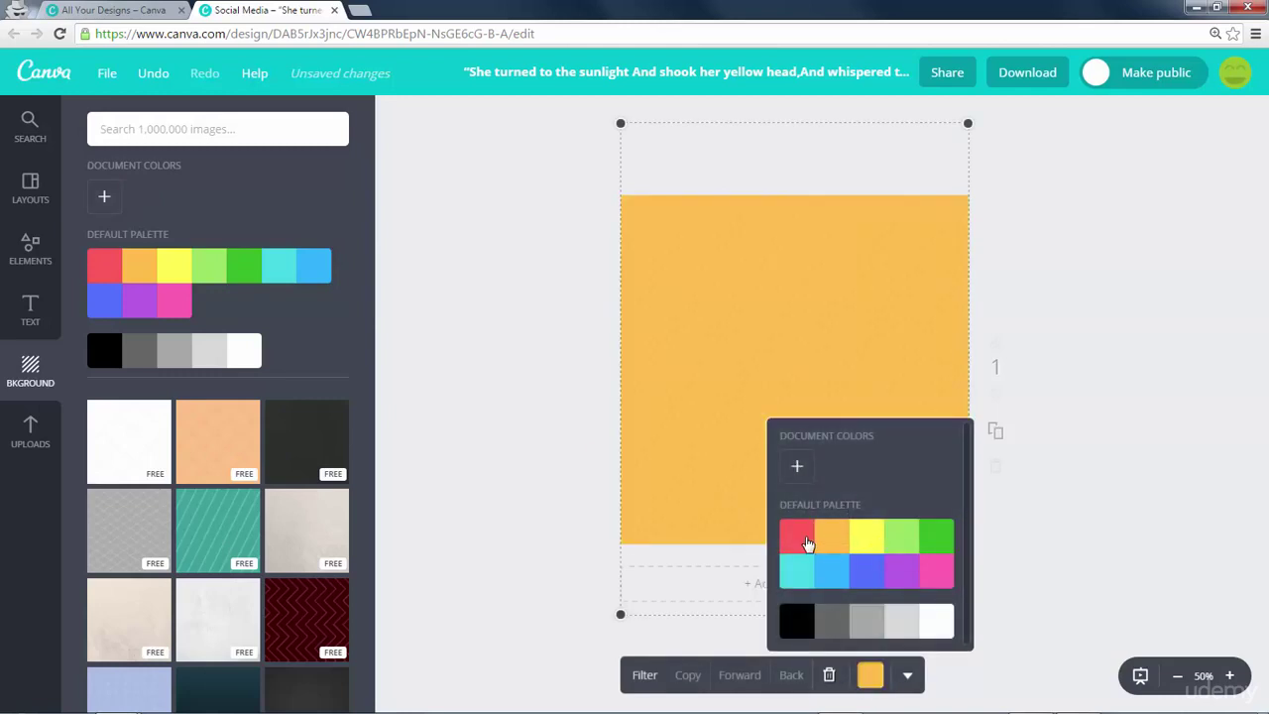
{"action": "left_click", "coordinate": [807, 543]}
{"action": "left_click", "coordinate": [504, 465]}
Look through more background options and show the options for uploading your own images.
{"action": "scroll", "coordinate": [226, 476], "scroll_direction": "down", "scroll_amount": 3}
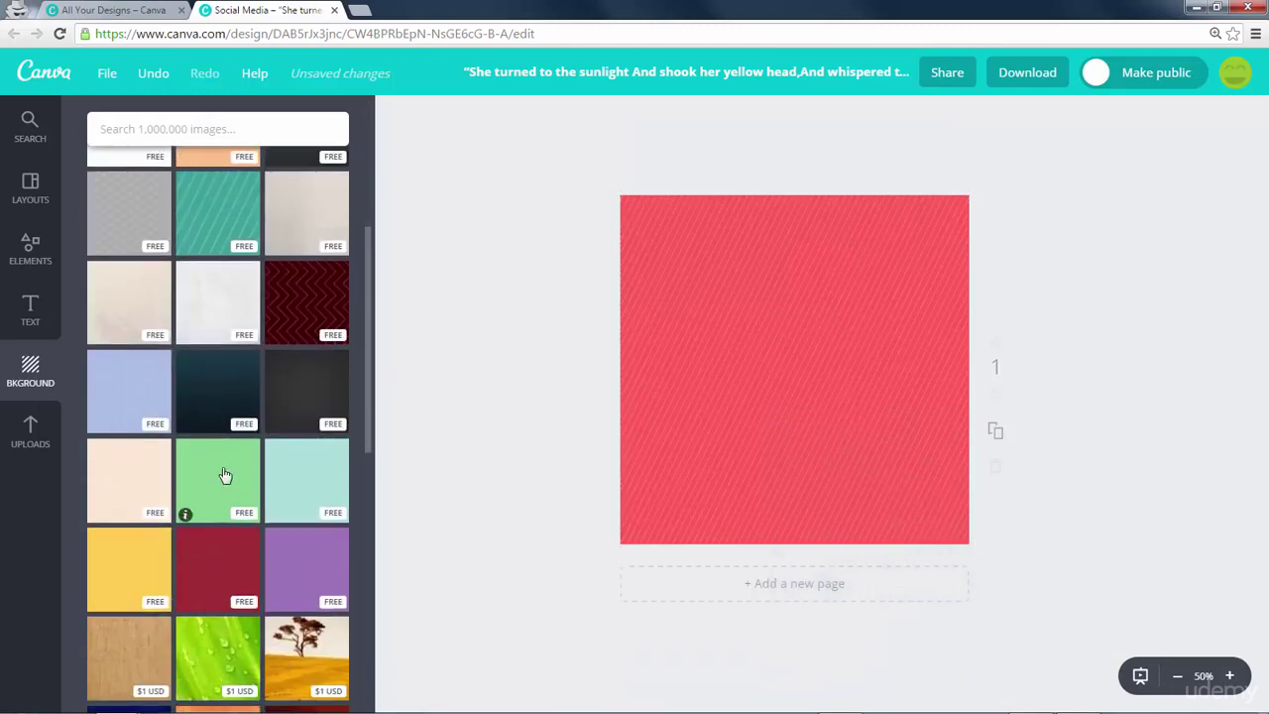
{"action": "left_click", "coordinate": [30, 436]}
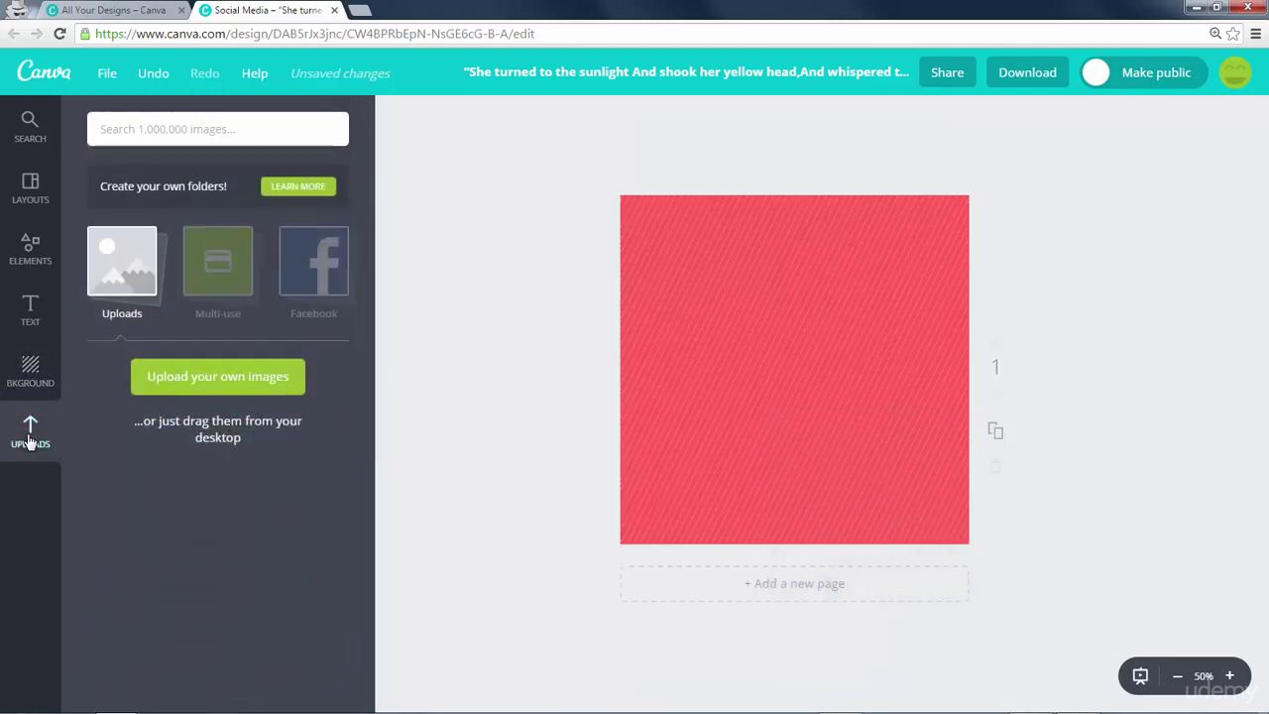